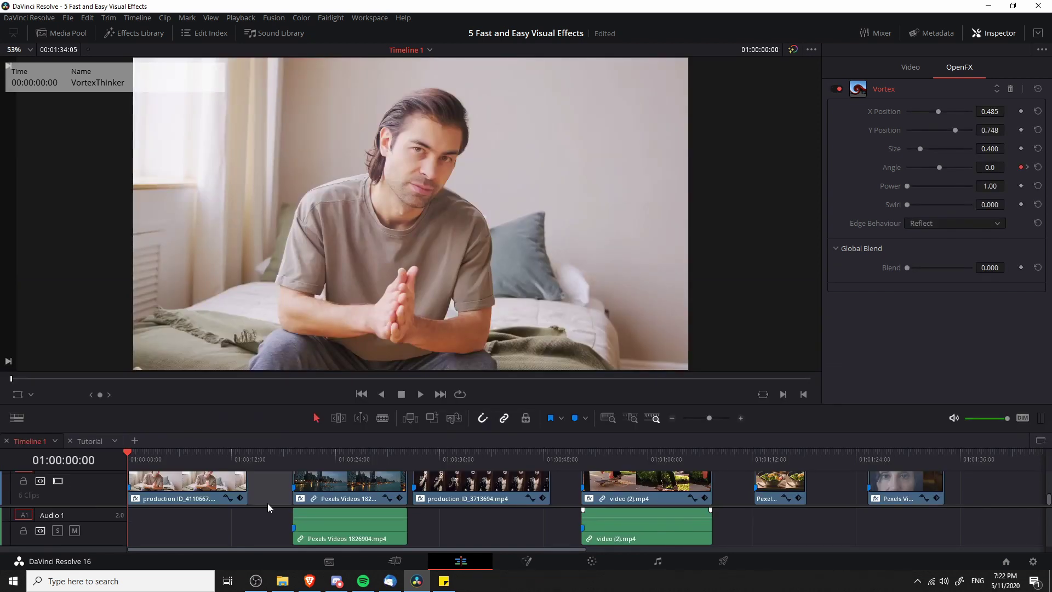
Preview the opening face clip's Vortex twist, stopping at 01:00:04:19 with Angle 180.0.
{"action": "key", "text": "space"}
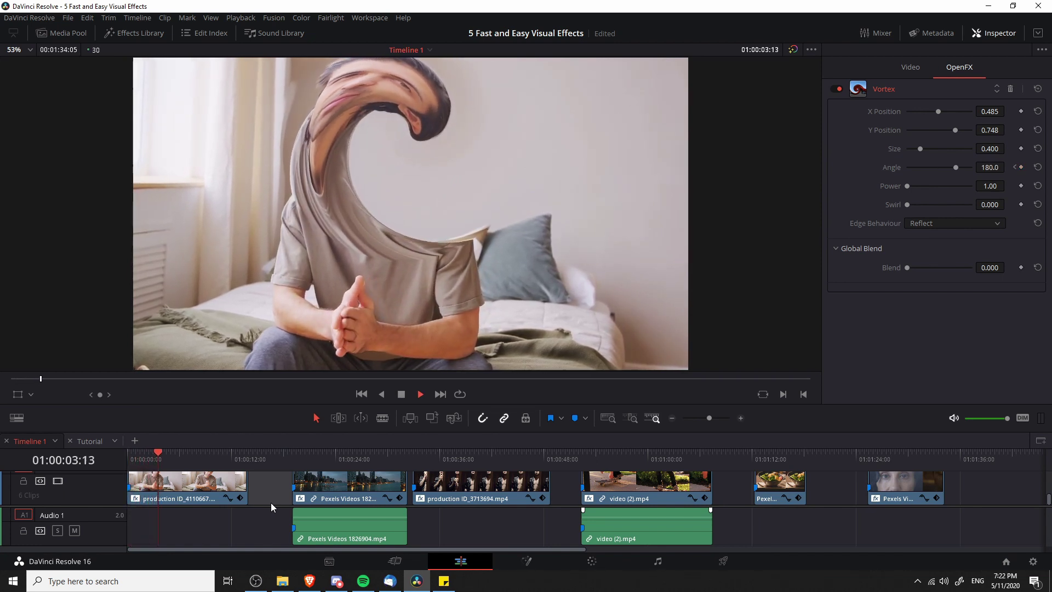
{"action": "key", "text": "space"}
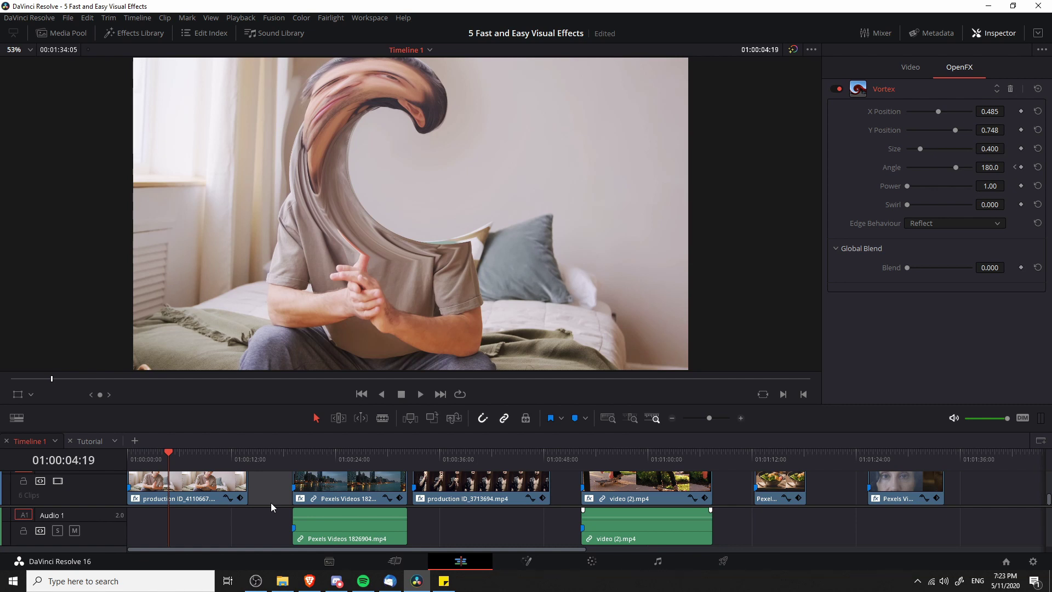
{"action": "scroll", "coordinate": [1018, 498], "scroll_direction": "right", "scroll_amount": 1}
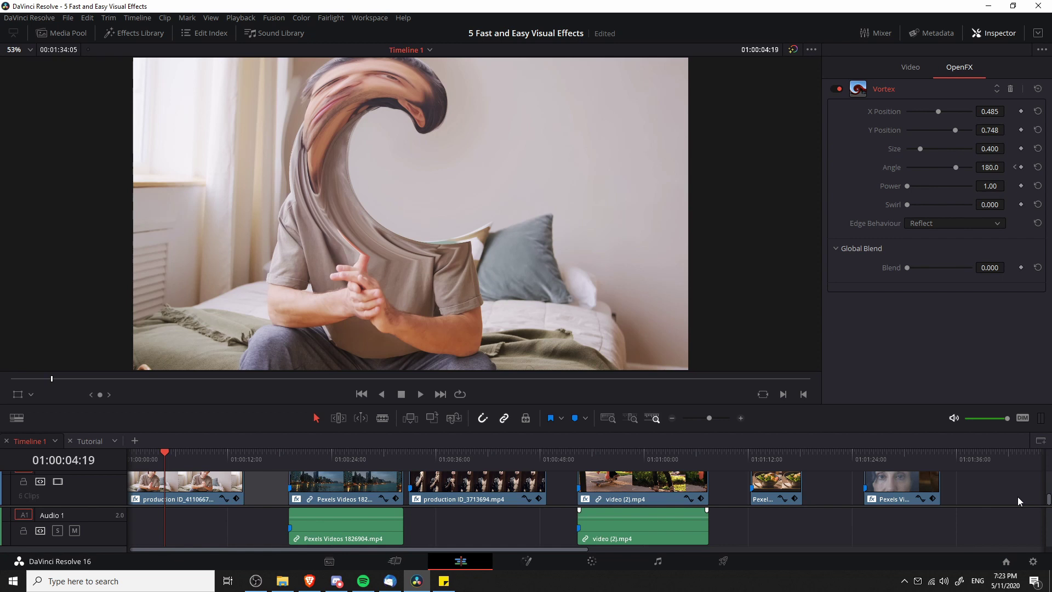
{"action": "scroll", "coordinate": [1018, 497], "scroll_direction": "right", "scroll_amount": 10}
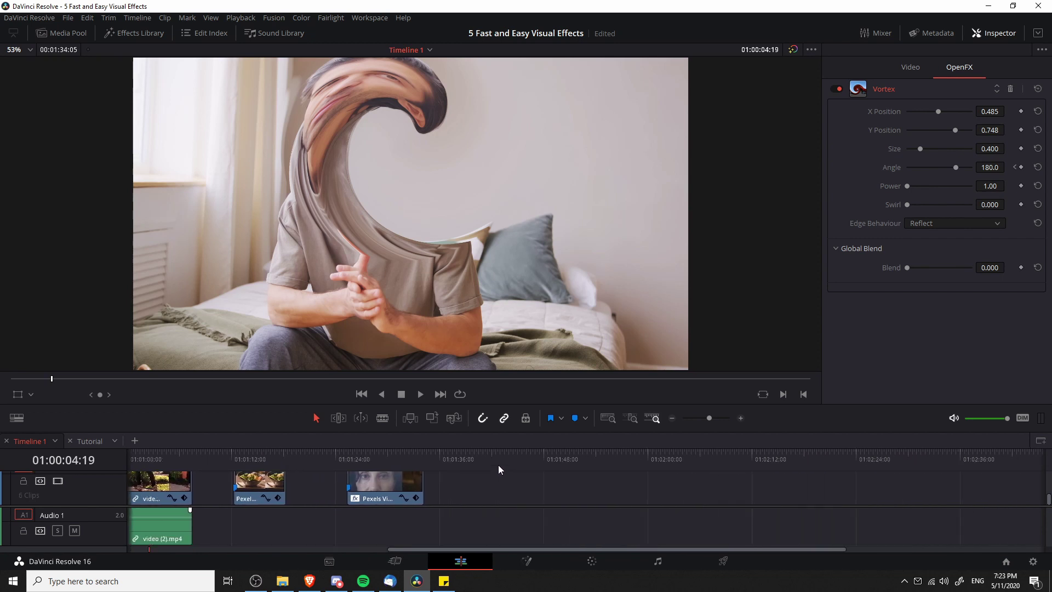
Add production ID_4110667.mp4 near the end of Timeline 1 and play it.
{"action": "left_click", "coordinate": [68, 34]}
{"action": "left_click", "coordinate": [129, 36]}
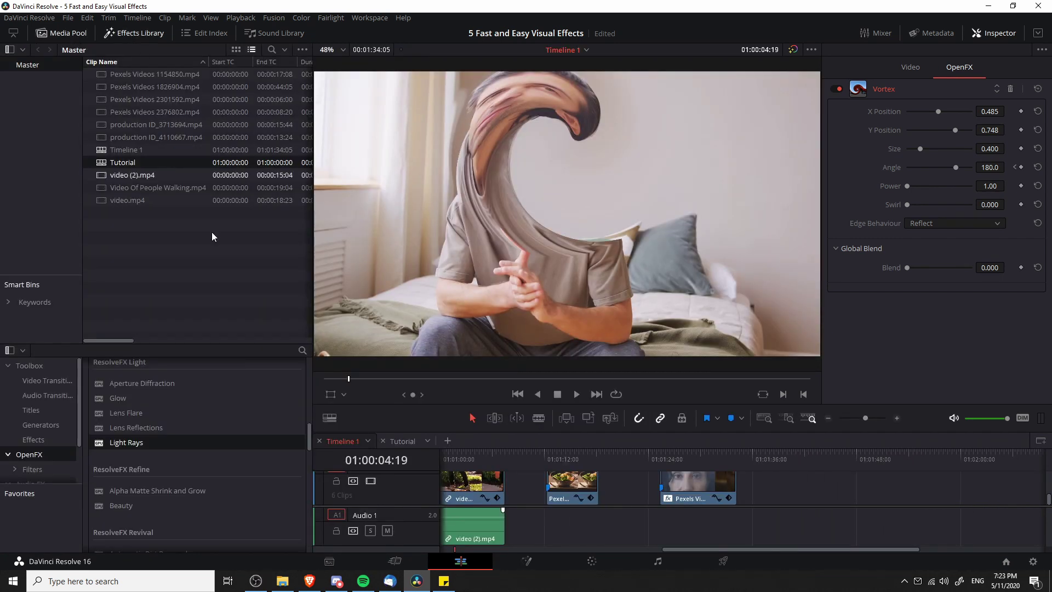
{"action": "left_click", "coordinate": [236, 49]}
{"action": "left_click_drag", "start_coordinate": [170, 121], "coordinate": [837, 481]}
{"action": "left_click", "coordinate": [827, 453]}
{"action": "key", "text": "space"}
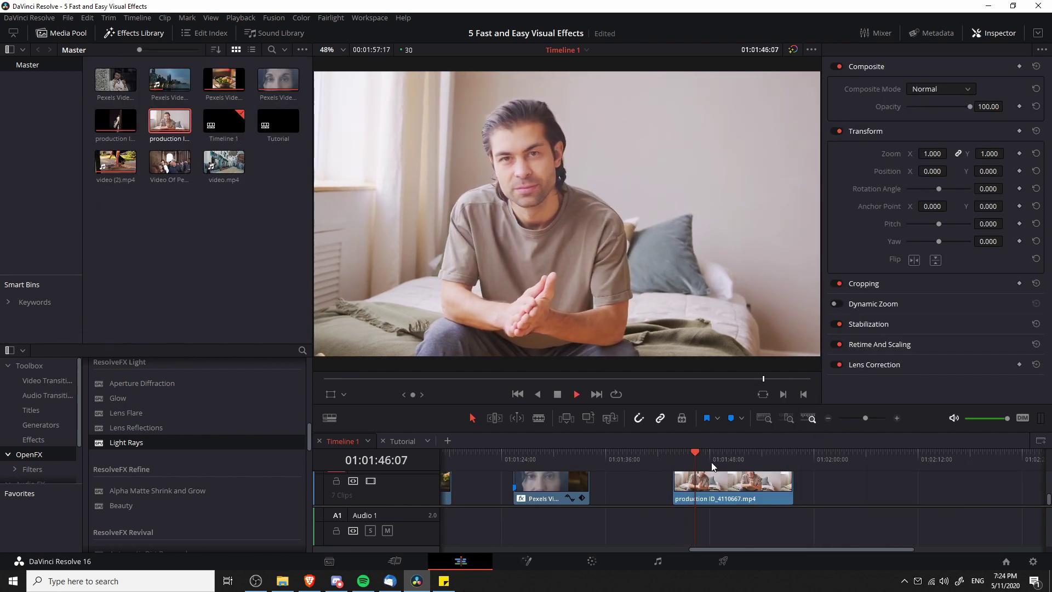
{"action": "key", "text": "space"}
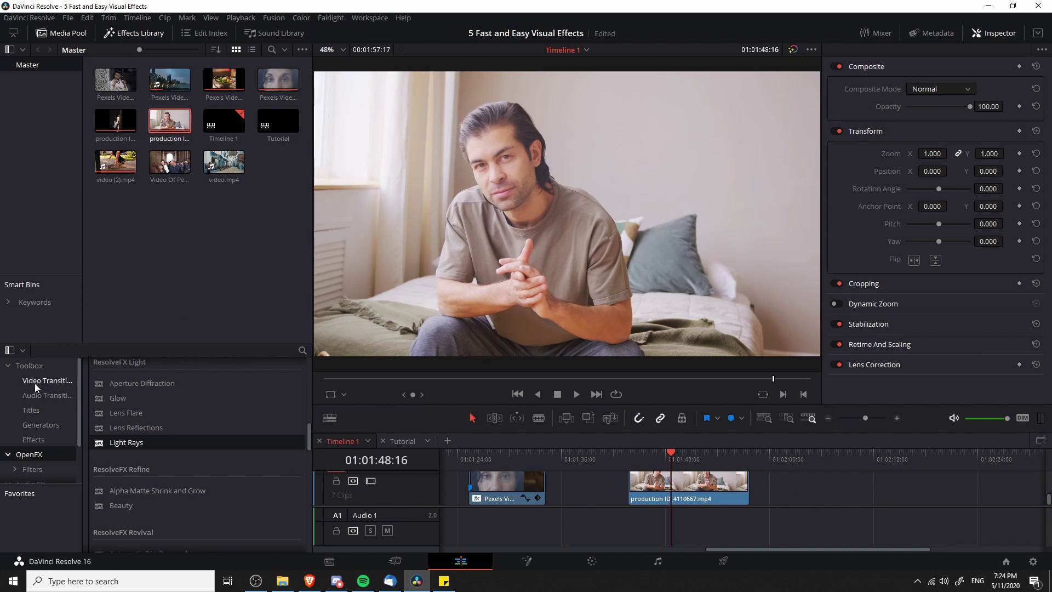
Apply the OpenFX Vortex effect to the production ID_4110667 clip.
{"action": "scroll", "coordinate": [52, 439], "scroll_direction": "down", "scroll_amount": 1}
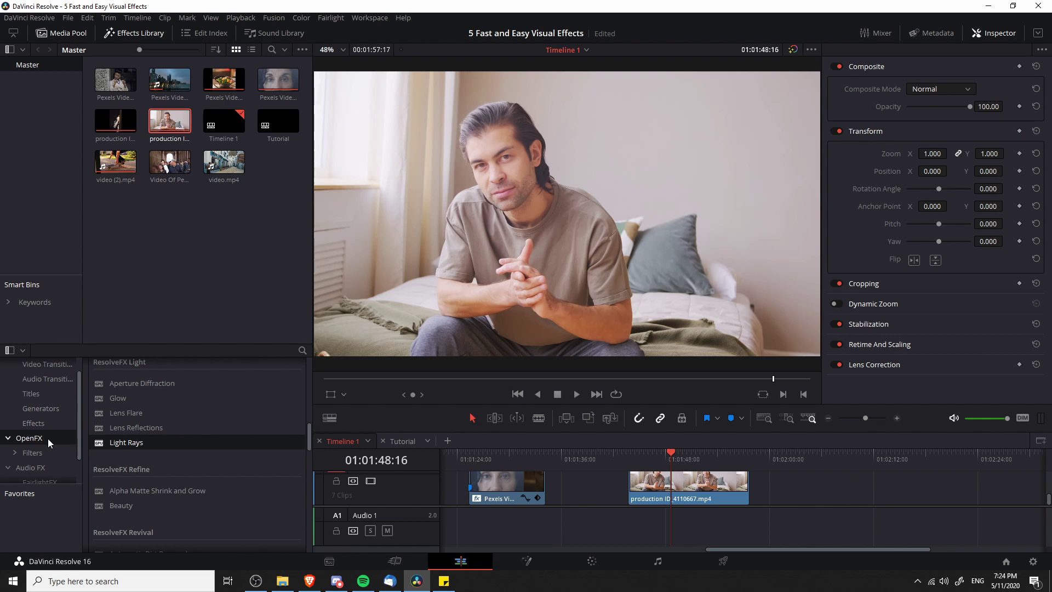
{"action": "scroll", "coordinate": [200, 450], "scroll_direction": "down", "scroll_amount": 10}
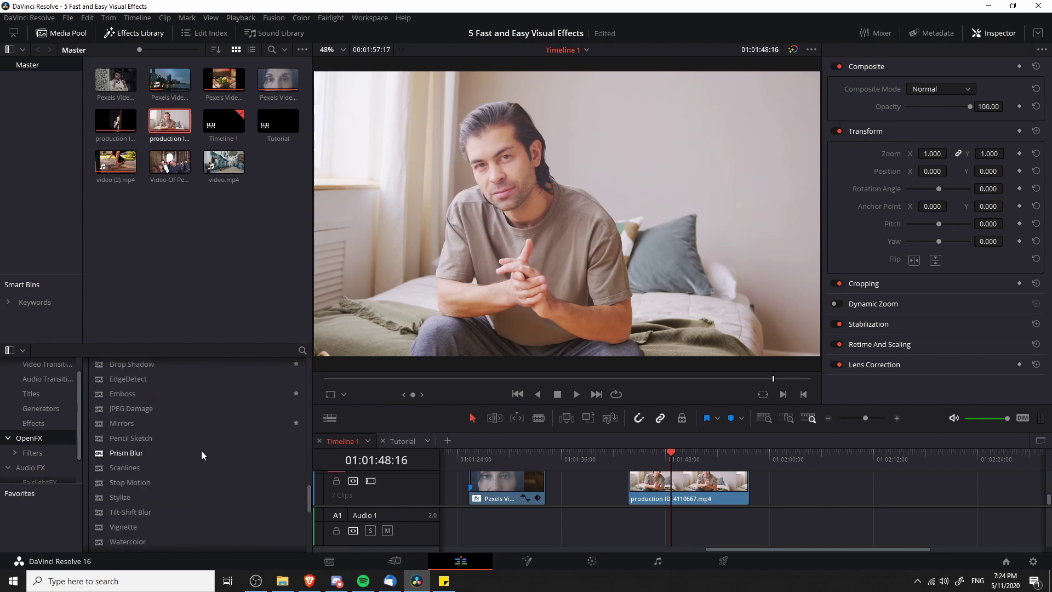
{"action": "scroll", "coordinate": [203, 452], "scroll_direction": "down", "scroll_amount": 2}
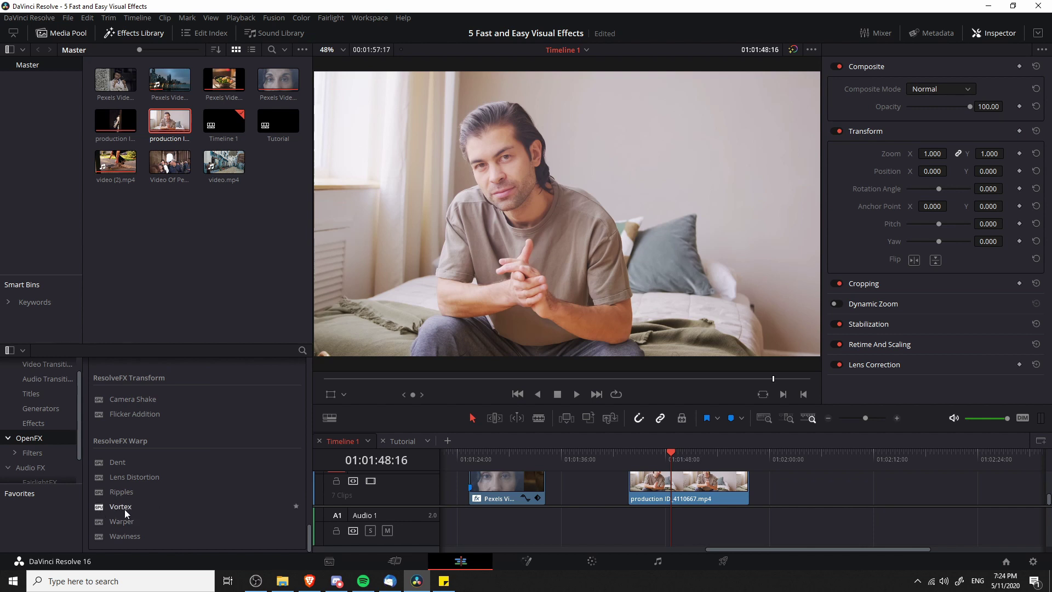
{"action": "left_click_drag", "start_coordinate": [124, 509], "coordinate": [692, 499]}
Select the production clip and show its Vortex settings (Angle -90.0) in the Inspector.
{"action": "left_click", "coordinate": [695, 496]}
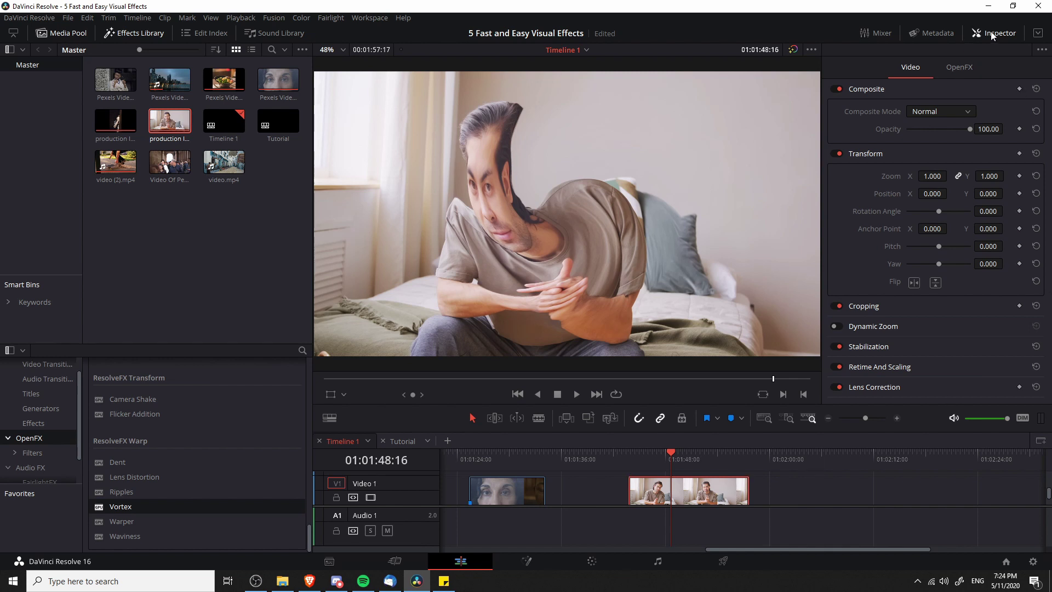
{"action": "left_click", "coordinate": [964, 67]}
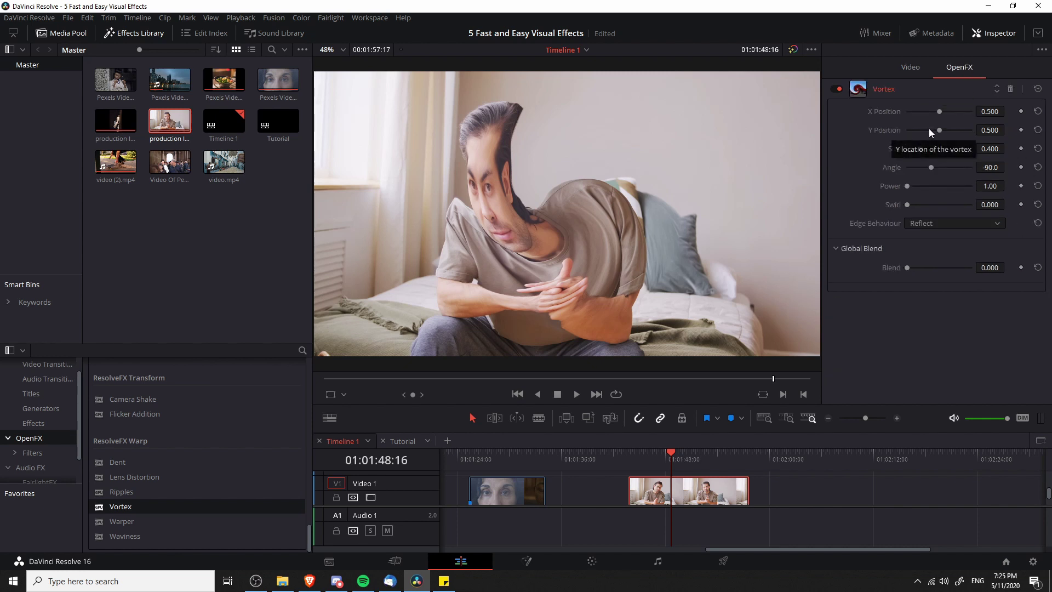
Raise the Vortex Y Position to 0.788, preview it, and return to 01:01:43:18.
{"action": "left_click_drag", "start_coordinate": [939, 130], "coordinate": [959, 133]}
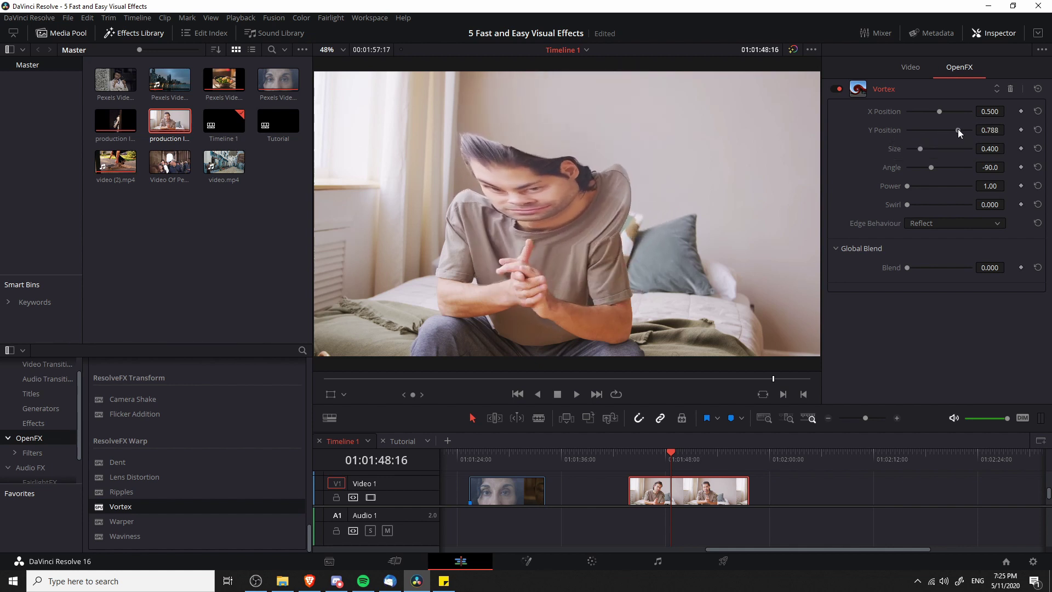
{"action": "key", "text": "space"}
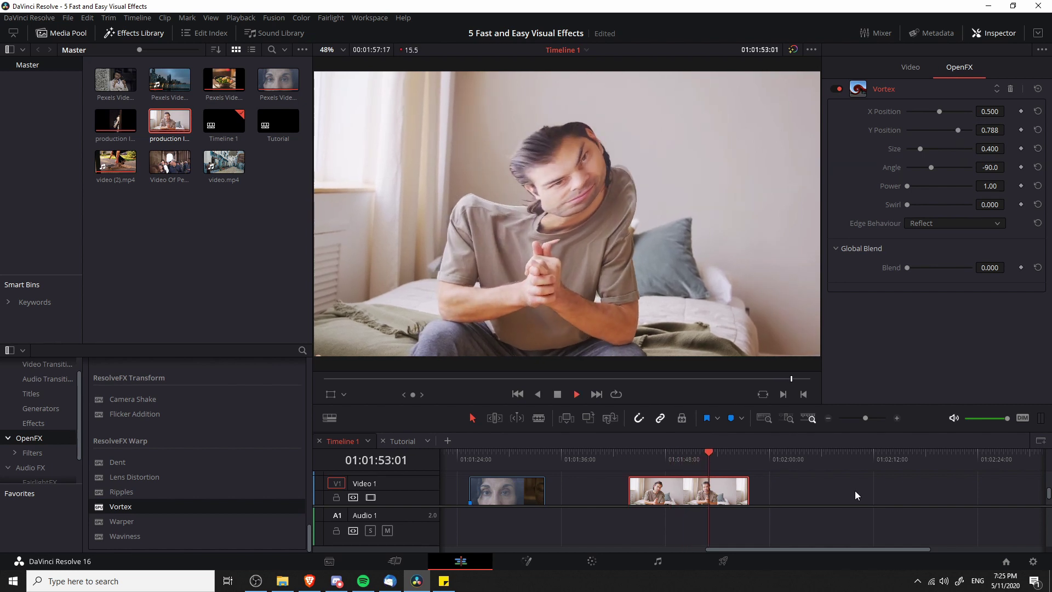
{"action": "key", "text": "space"}
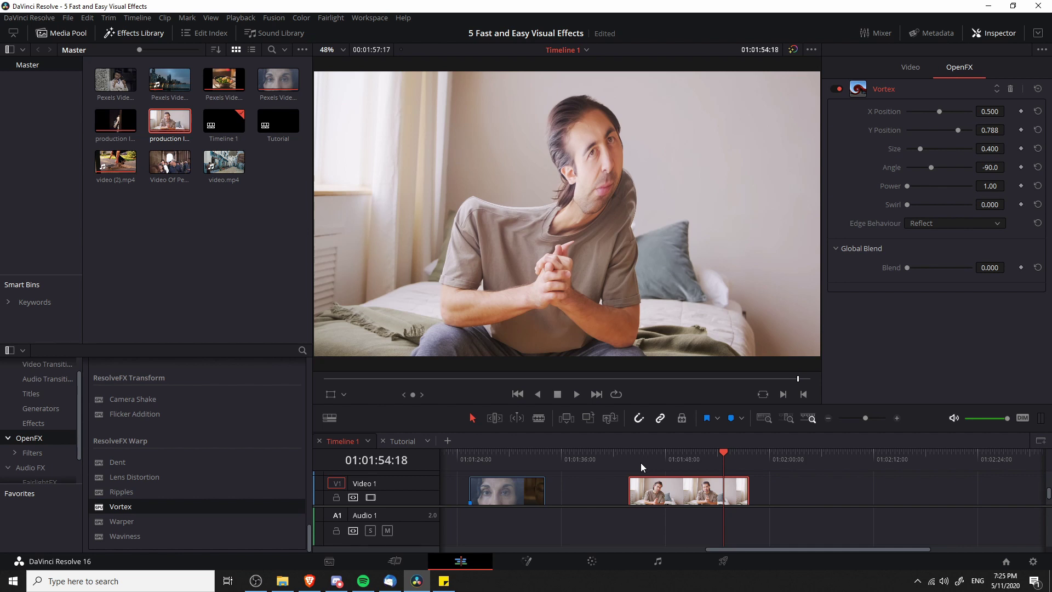
{"action": "left_click_drag", "start_coordinate": [640, 461], "coordinate": [630, 459]}
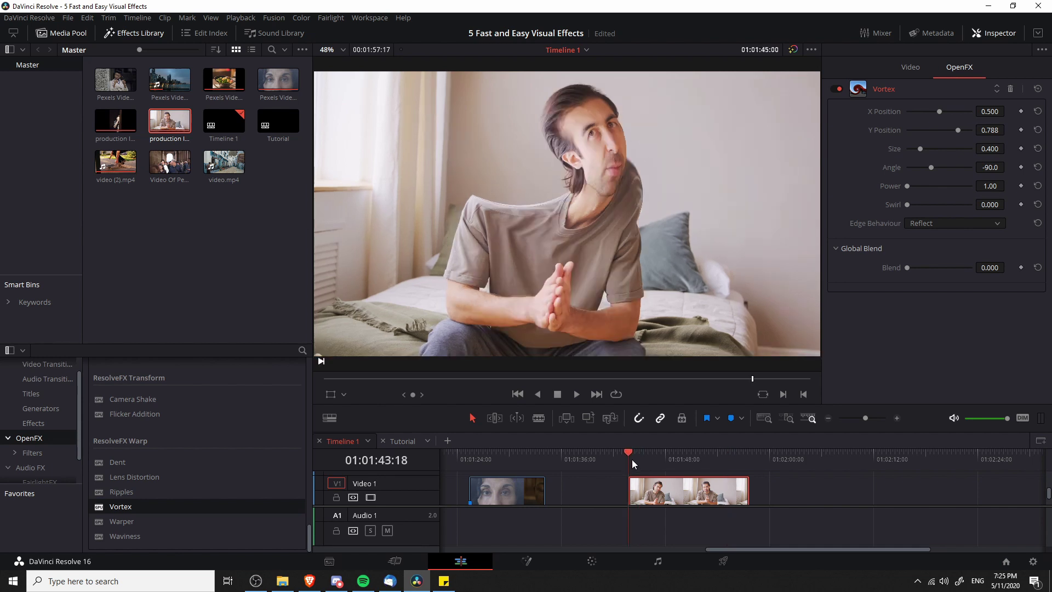
Try larger and smaller Vortex Angle values, then return the playhead to 01:01:43:18.
{"action": "left_click_drag", "start_coordinate": [931, 168], "coordinate": [962, 170]}
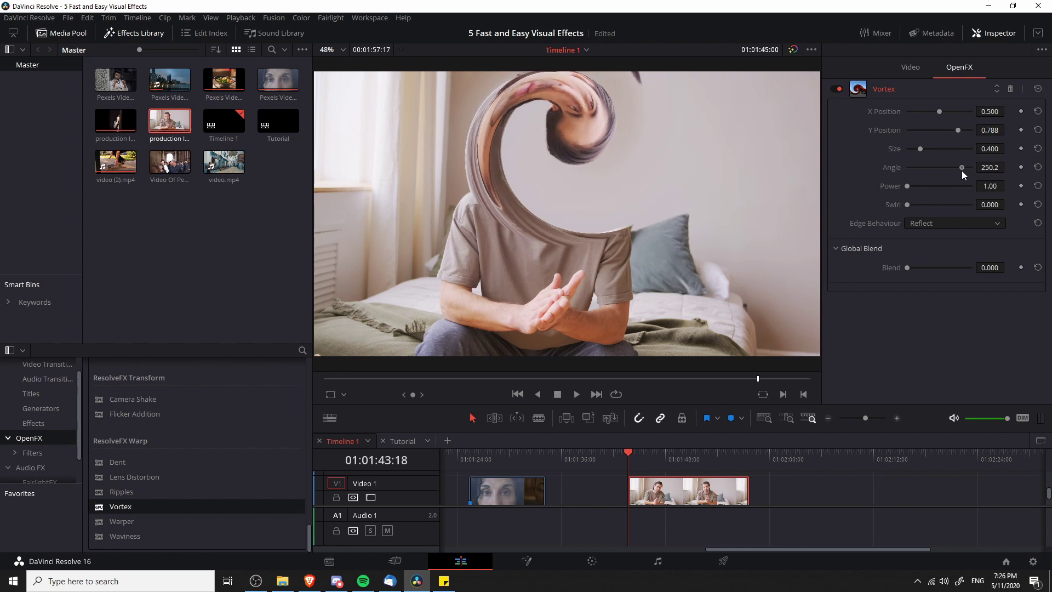
{"action": "mouse_move", "coordinate": [962, 170]}
{"action": "left_mouse_down"}
{"action": "mouse_move", "coordinate": [936, 169]}
{"action": "mouse_move", "coordinate": [971, 170]}
{"action": "mouse_move", "coordinate": [959, 169]}
{"action": "left_mouse_up"}
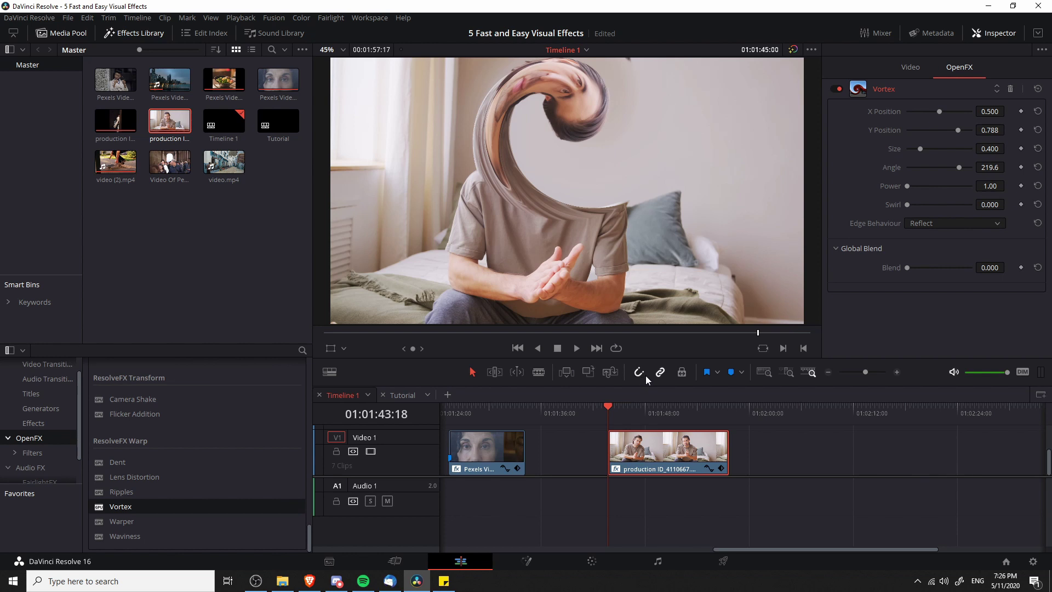
{"action": "left_click_drag", "start_coordinate": [632, 406], "coordinate": [610, 410]}
Add a Vortex Angle keyframe of 0.0 at 01:01:43:18.
{"action": "left_click", "coordinate": [1021, 167]}
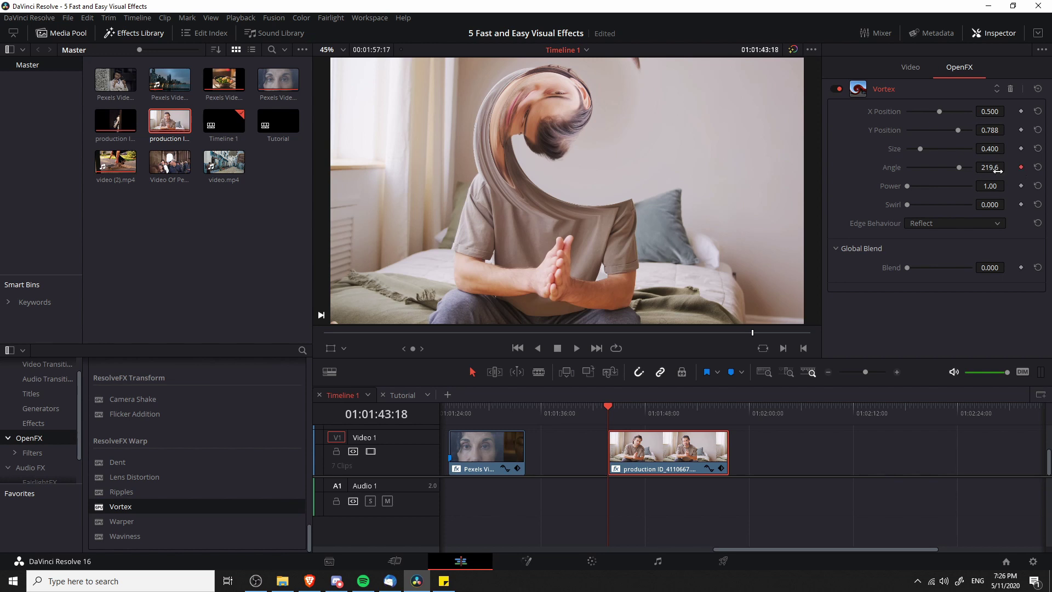
{"action": "left_click", "coordinate": [998, 170]}
{"action": "type", "text": "0"}
{"action": "key", "text": "Return"}
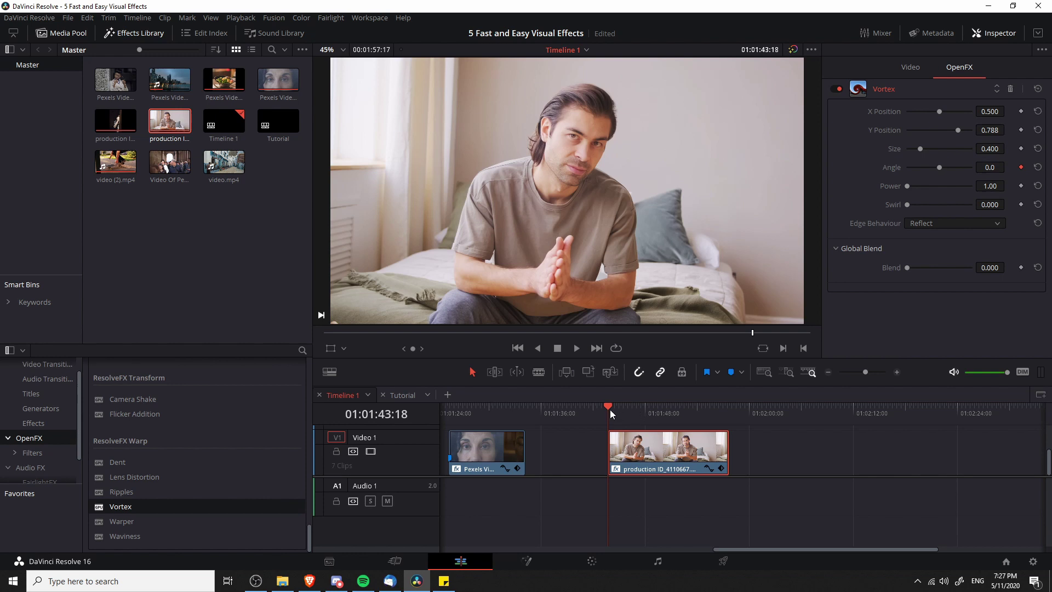
At 01:01:47:11 try a 329.4 Vortex Angle keyframe and review the animation.
{"action": "left_click_drag", "start_coordinate": [616, 405], "coordinate": [633, 406]}
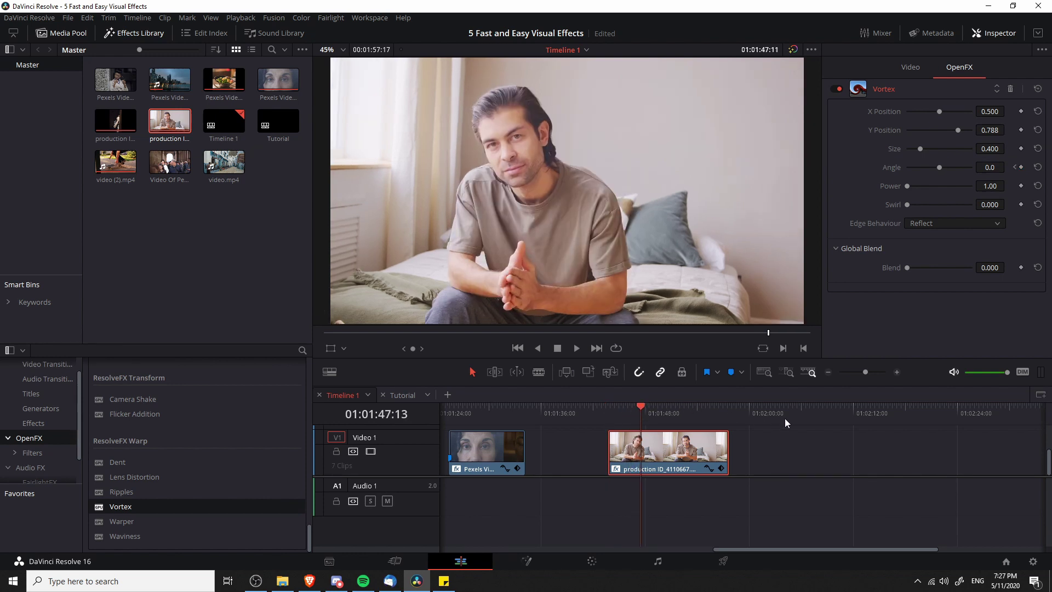
{"action": "left_click_drag", "start_coordinate": [942, 167], "coordinate": [969, 165]}
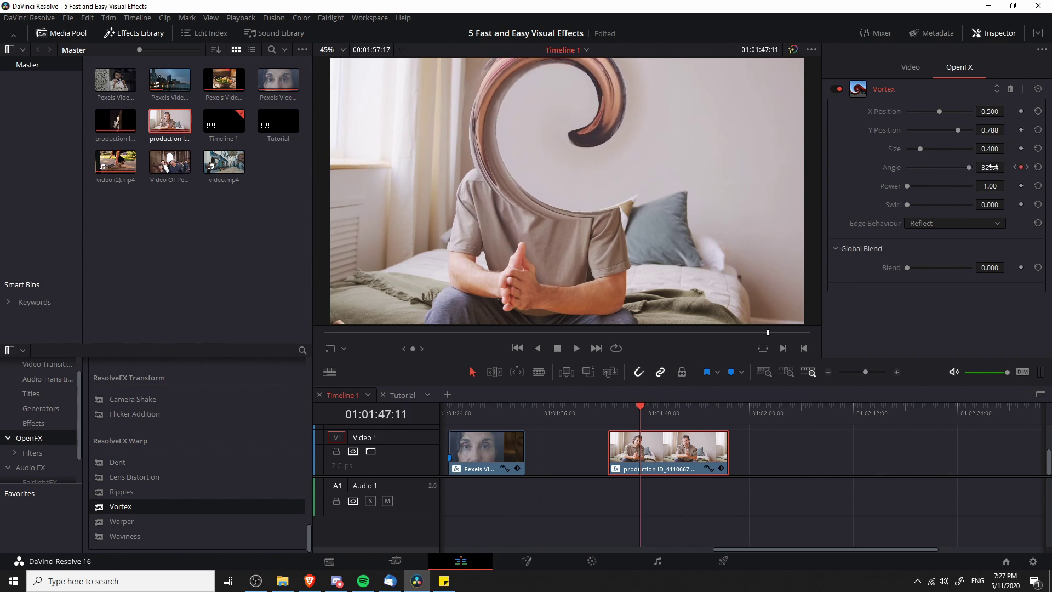
{"action": "left_click", "coordinate": [1027, 168]}
{"action": "left_click", "coordinate": [1016, 167]}
{"action": "left_click", "coordinate": [1015, 167]}
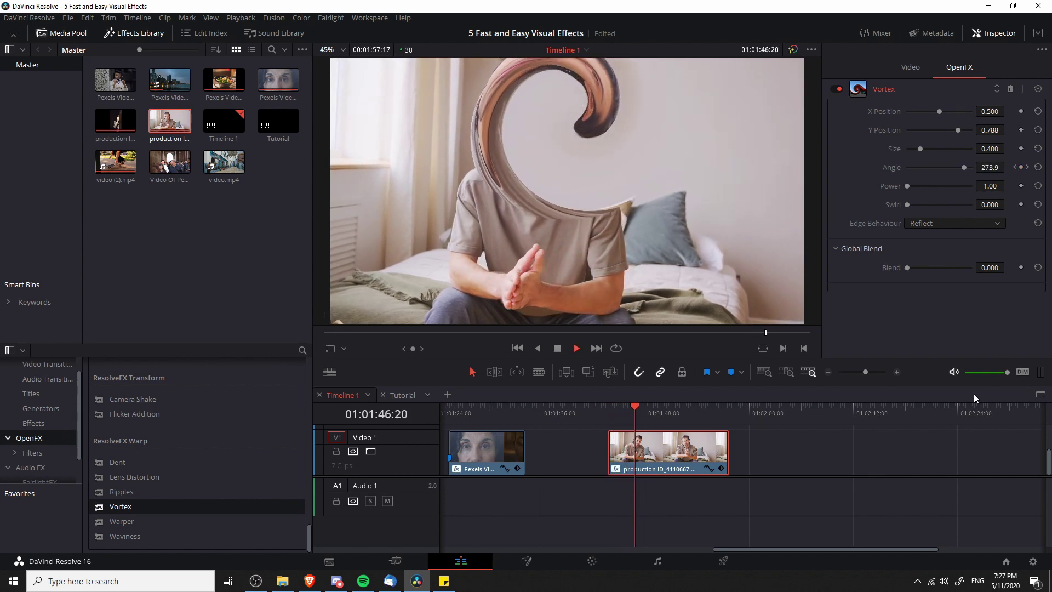
{"action": "key", "text": "space"}
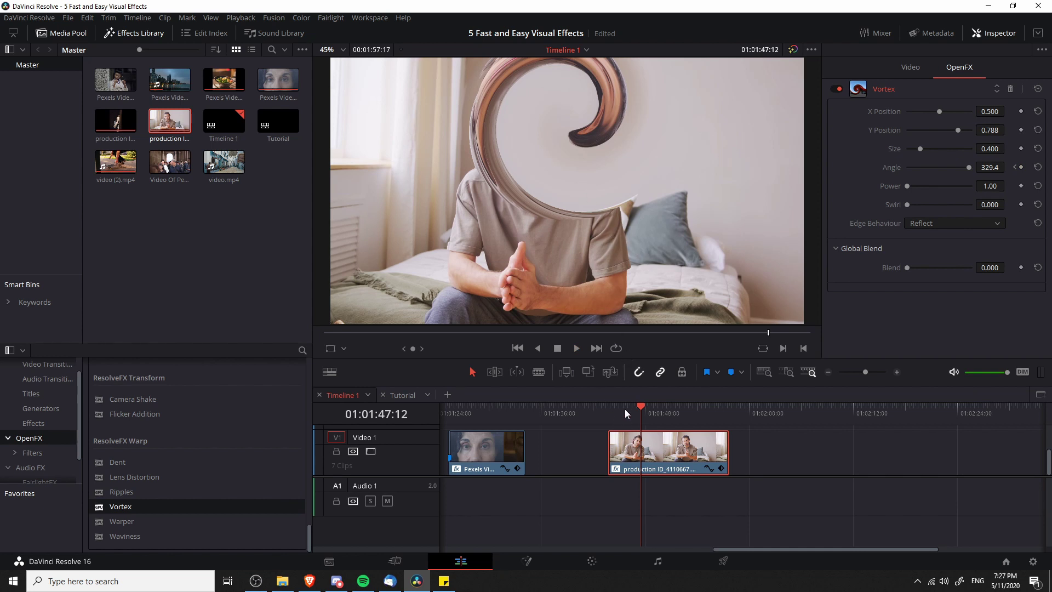
{"action": "left_click", "coordinate": [1015, 168]}
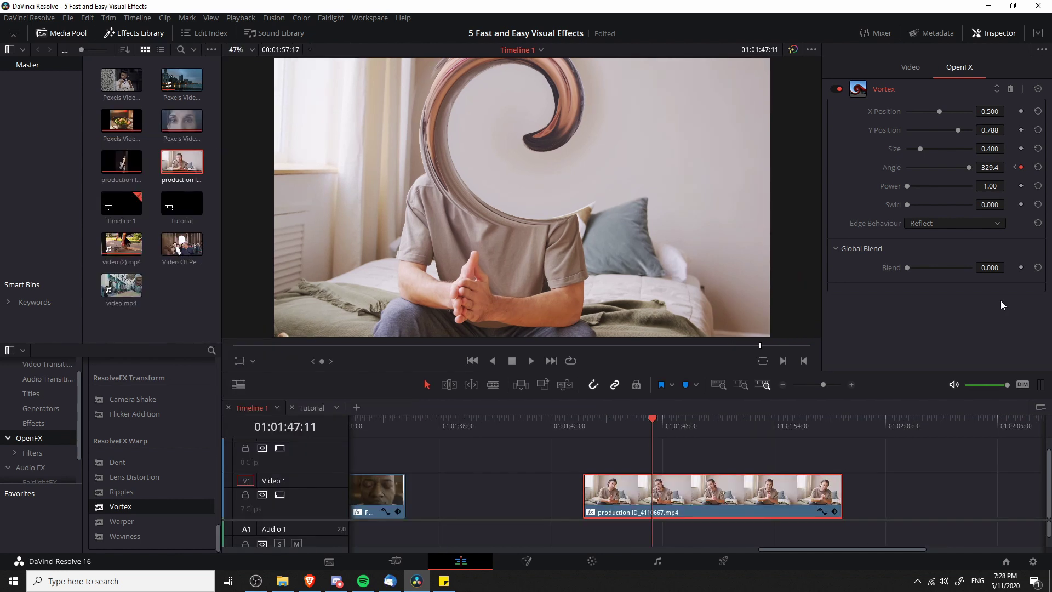
Delete the 329.4 Angle keyframe and move the playhead to 01:01:45:21.
{"action": "left_click", "coordinate": [998, 168]}
{"action": "left_click", "coordinate": [1021, 167]}
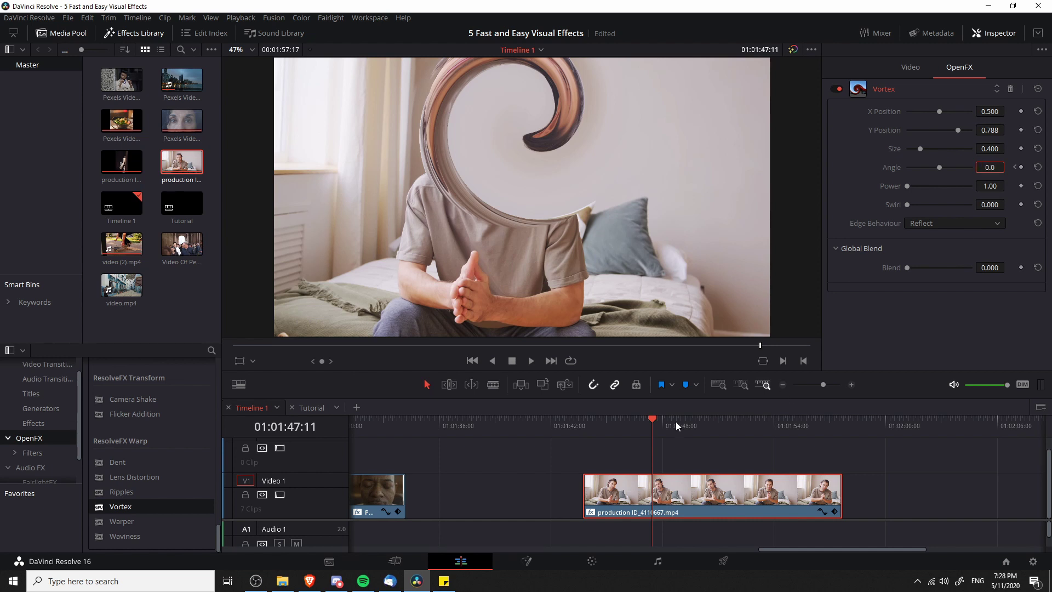
{"action": "left_click", "coordinate": [624, 424]}
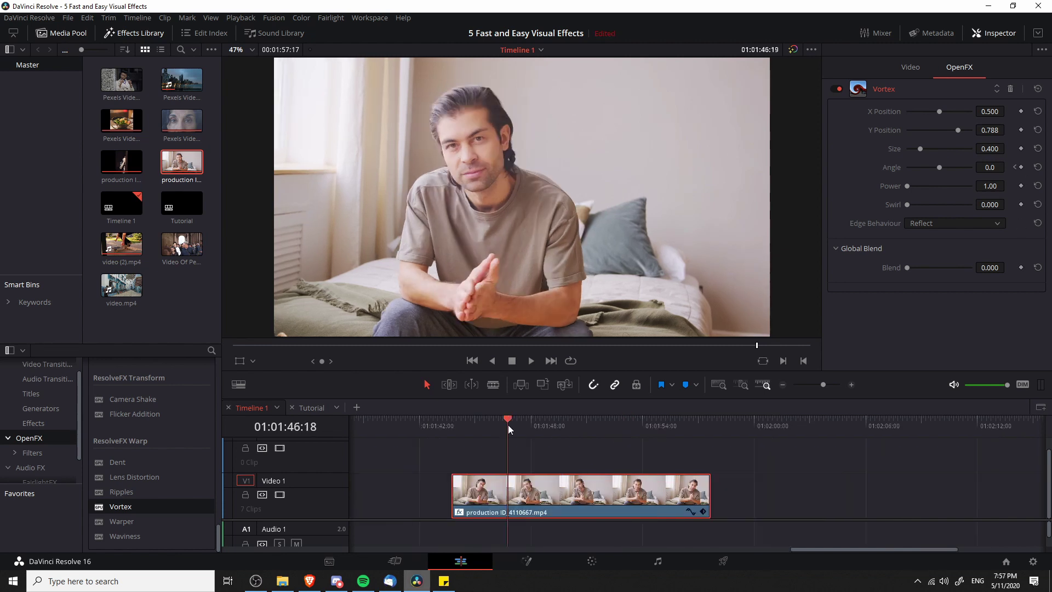
Keyframe the Vortex Angle at 01:01:45:11, entering 320 then lowering it to 220.4.
{"action": "left_click_drag", "start_coordinate": [508, 425], "coordinate": [484, 426]}
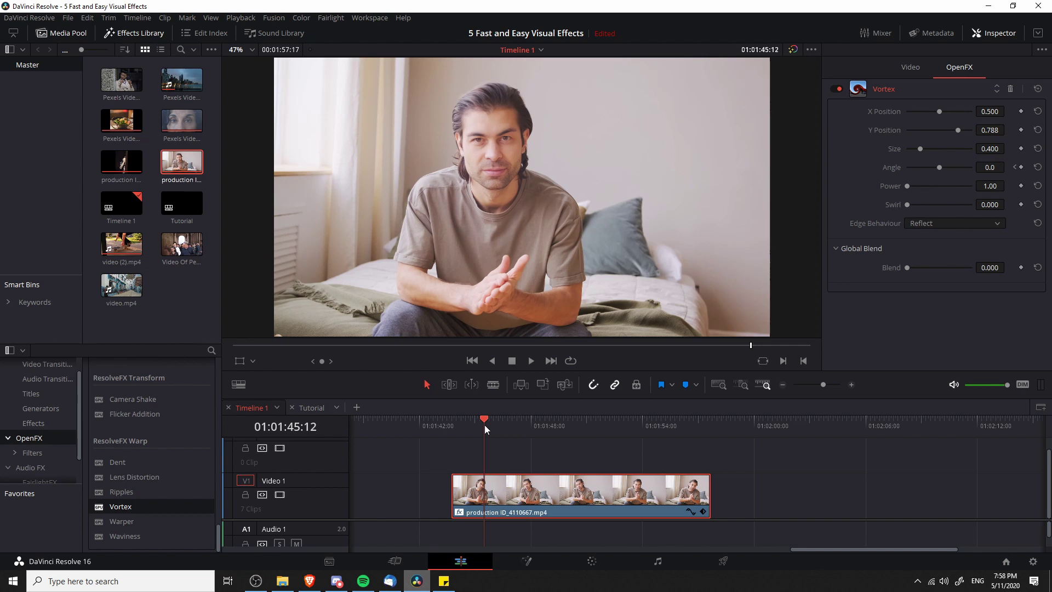
{"action": "key", "text": "Left"}
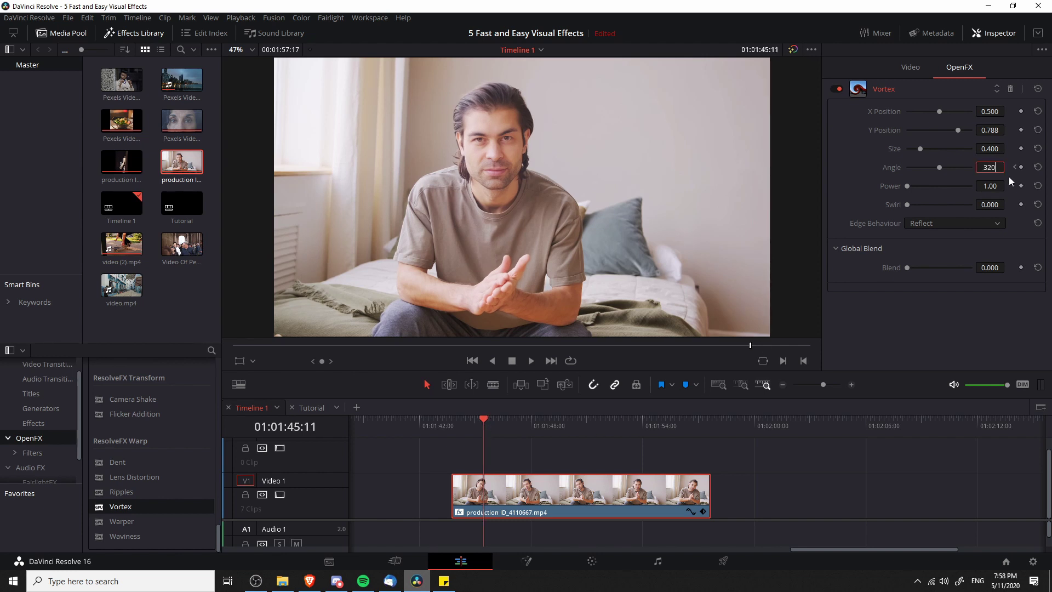
{"action": "key", "text": "Return"}
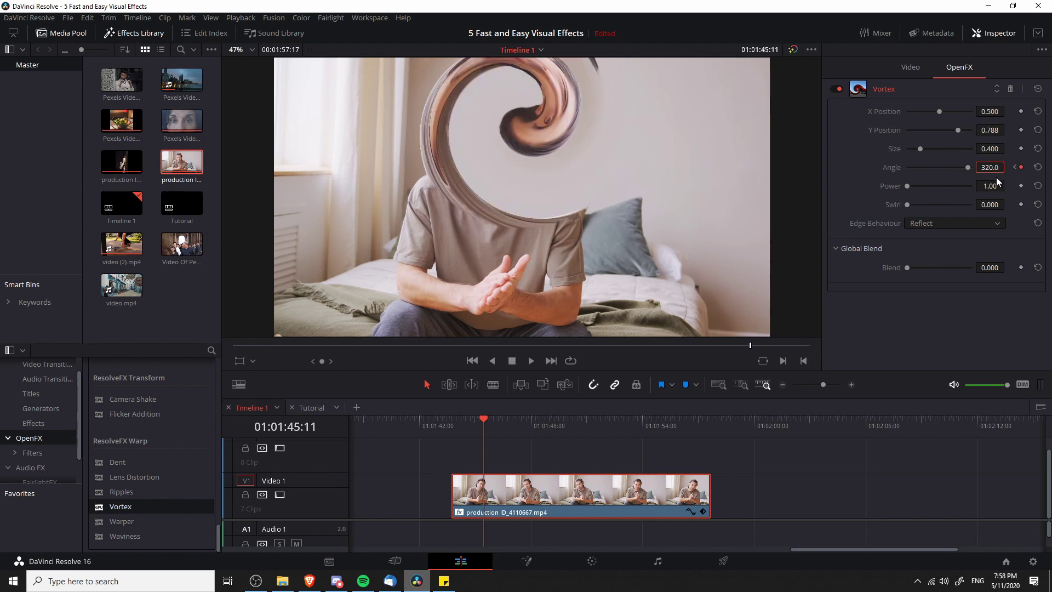
{"action": "mouse_move", "coordinate": [990, 167]}
{"action": "left_mouse_down"}
{"action": "mouse_move", "coordinate": [954, 168]}
{"action": "mouse_move", "coordinate": [978, 167]}
{"action": "left_mouse_up"}
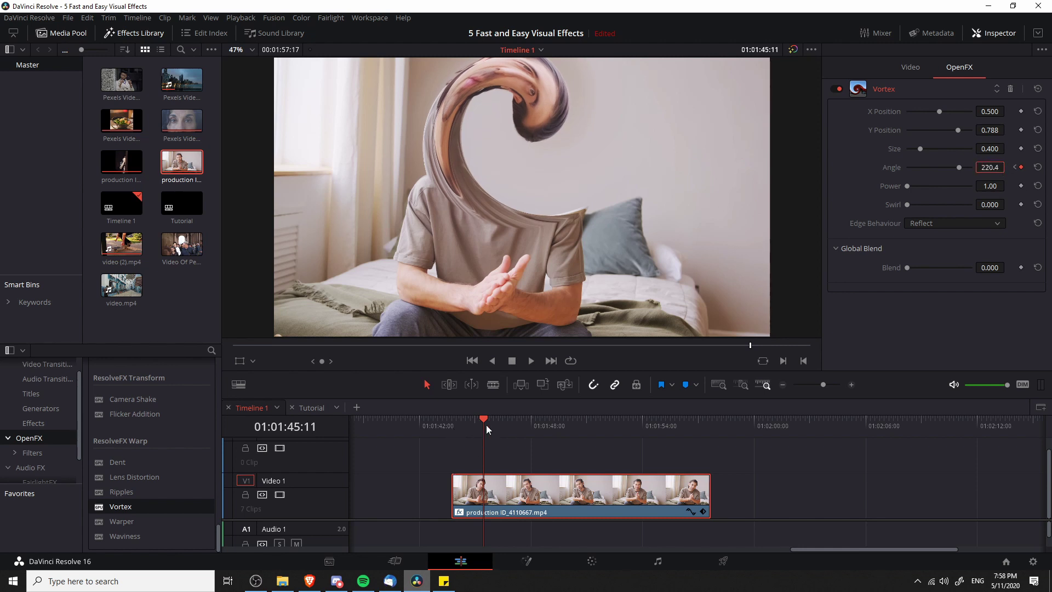
Preview the spinning Vortex animation from the start of the man's clip.
{"action": "left_click_drag", "start_coordinate": [485, 425], "coordinate": [453, 429]}
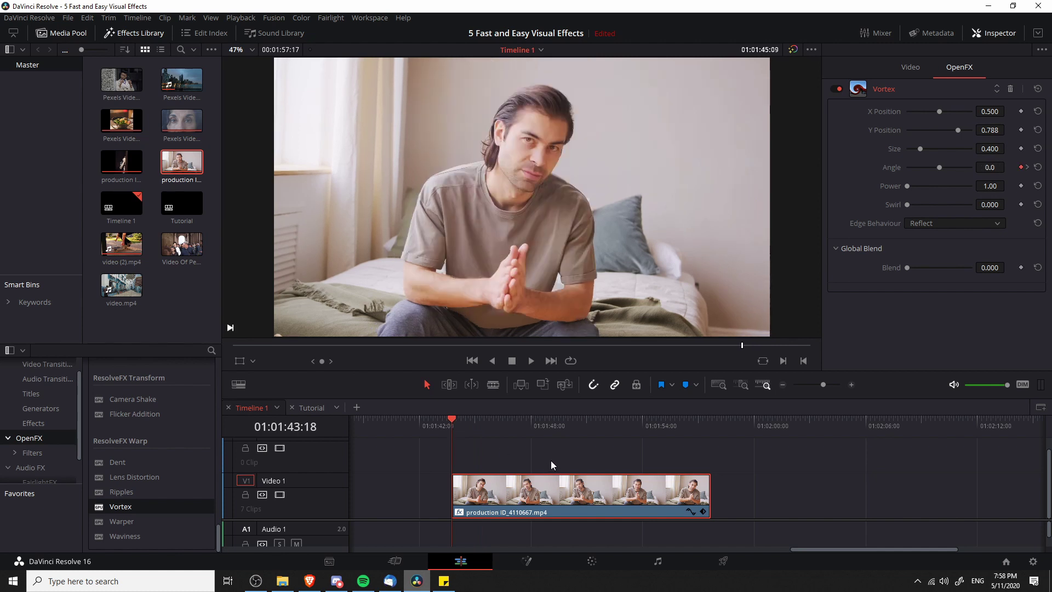
{"action": "key", "text": "space"}
{"action": "left_click", "coordinate": [452, 427]}
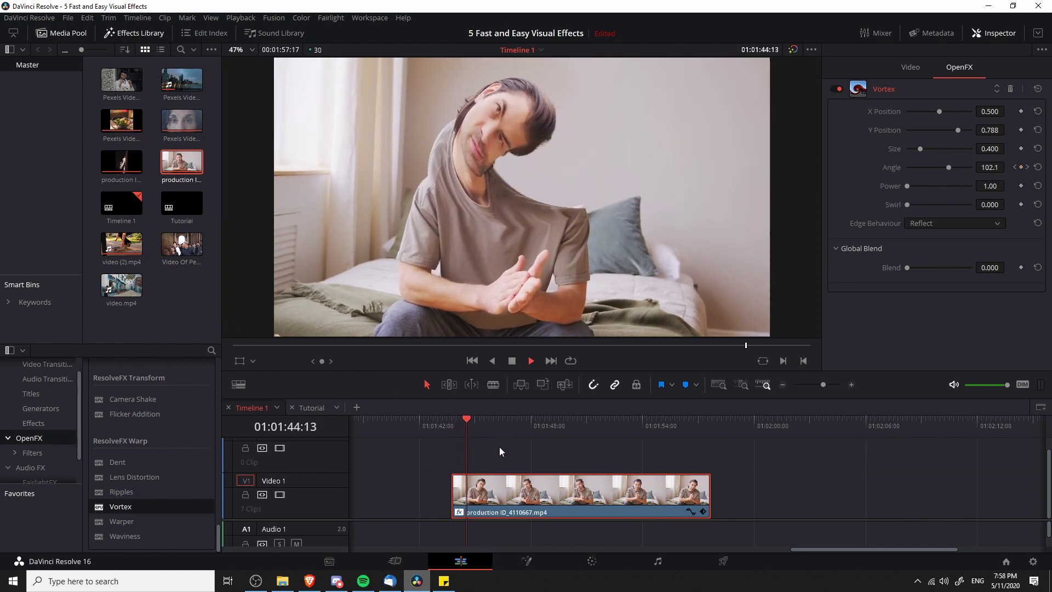
{"action": "key", "text": "space"}
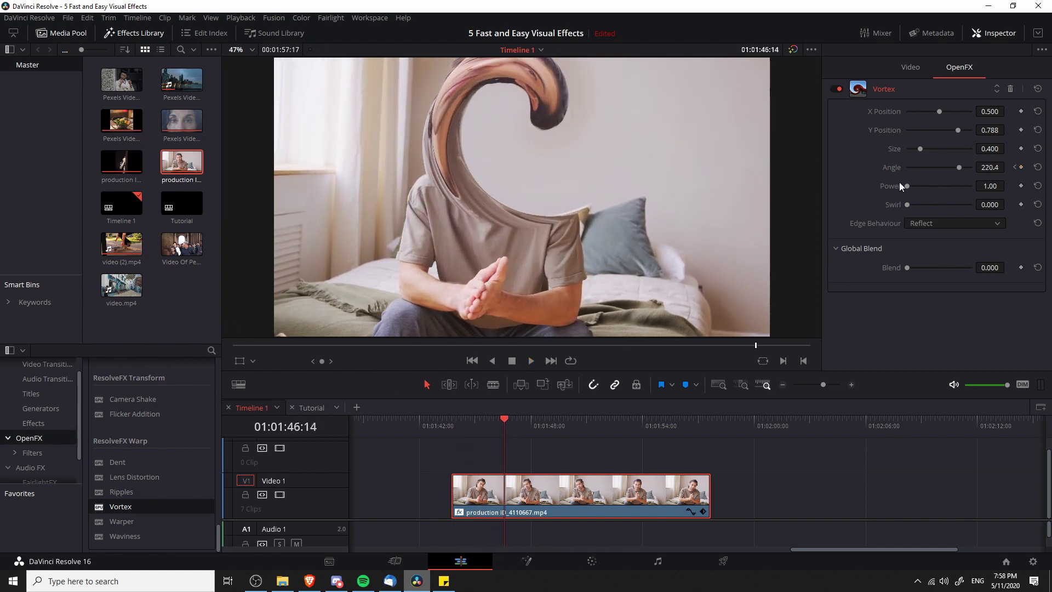
{"action": "scroll", "coordinate": [465, 106], "scroll_direction": "down", "scroll_amount": 1}
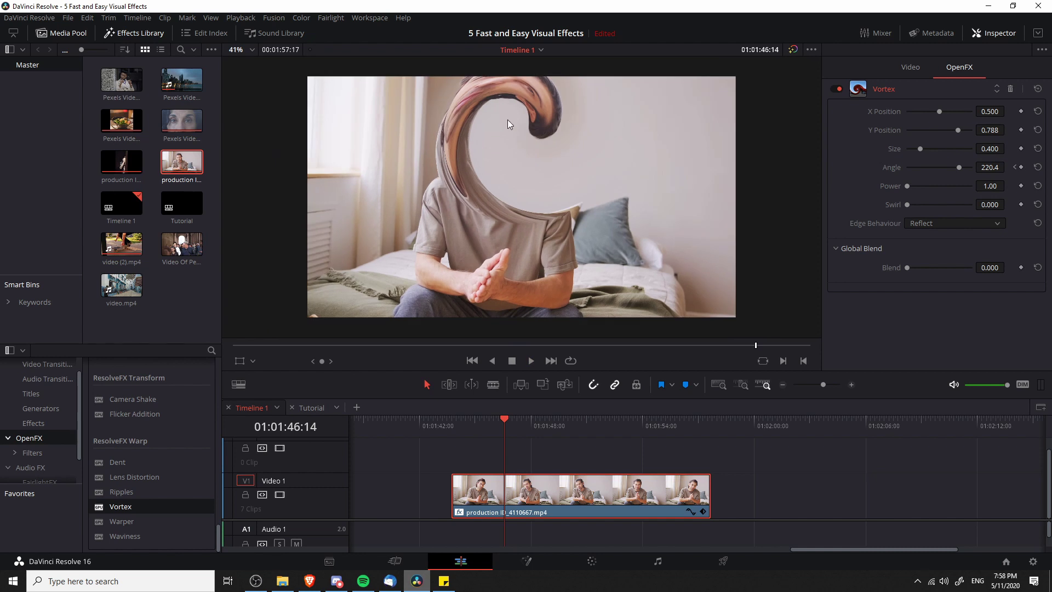
Set Vortex Swirl to 0.491, then preview the Earthquake and AngryShake Camera Shake example clips.
{"action": "left_click_drag", "start_coordinate": [908, 206], "coordinate": [1026, 207]}
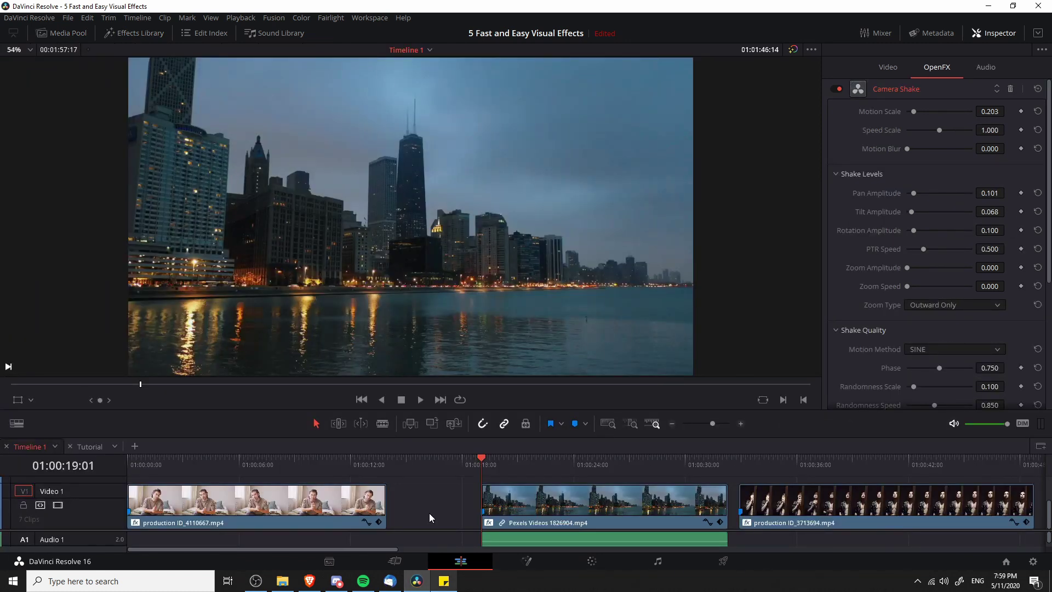
{"action": "scroll", "coordinate": [268, 504], "scroll_direction": "right", "scroll_amount": 3}
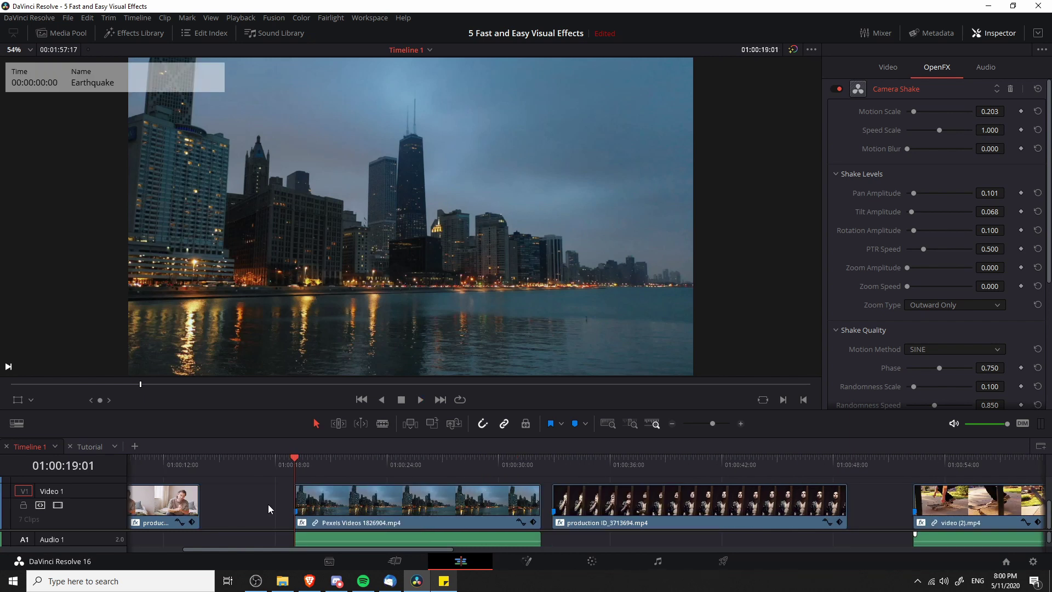
{"action": "key", "text": "space"}
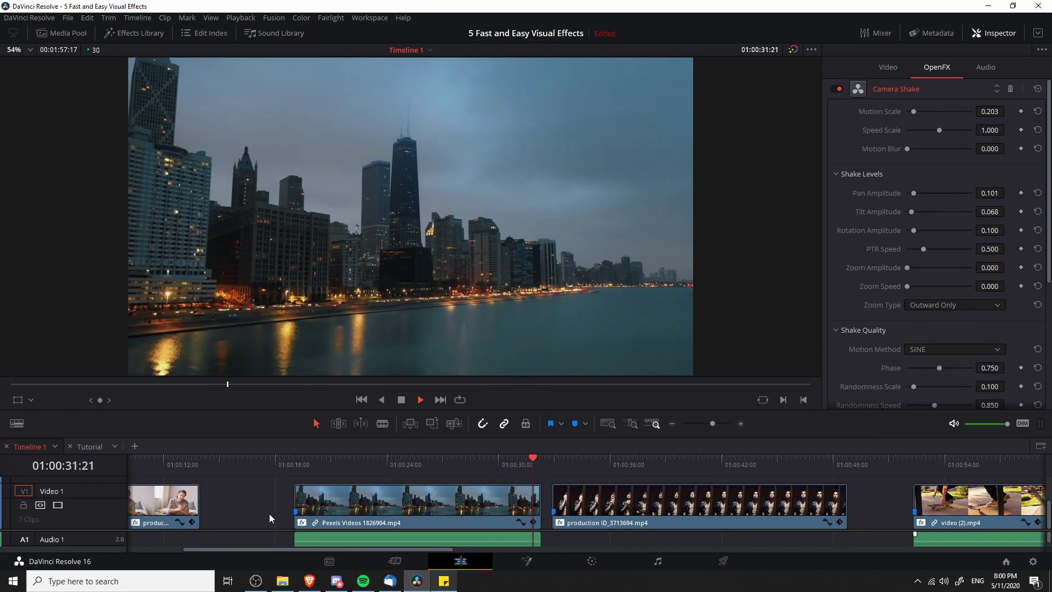
{"action": "left_click", "coordinate": [643, 507]}
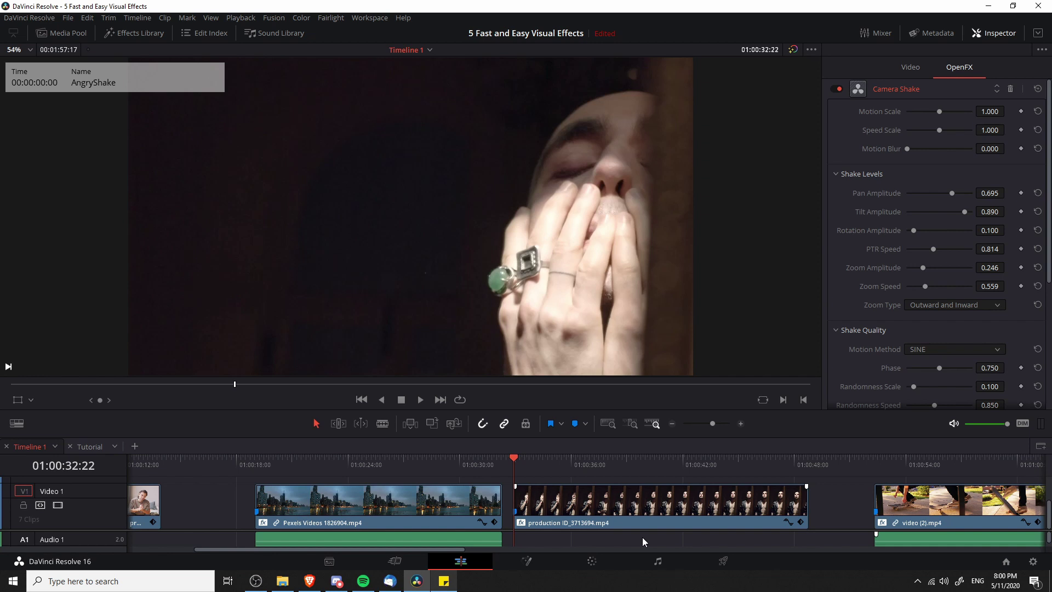
{"action": "key", "text": "space"}
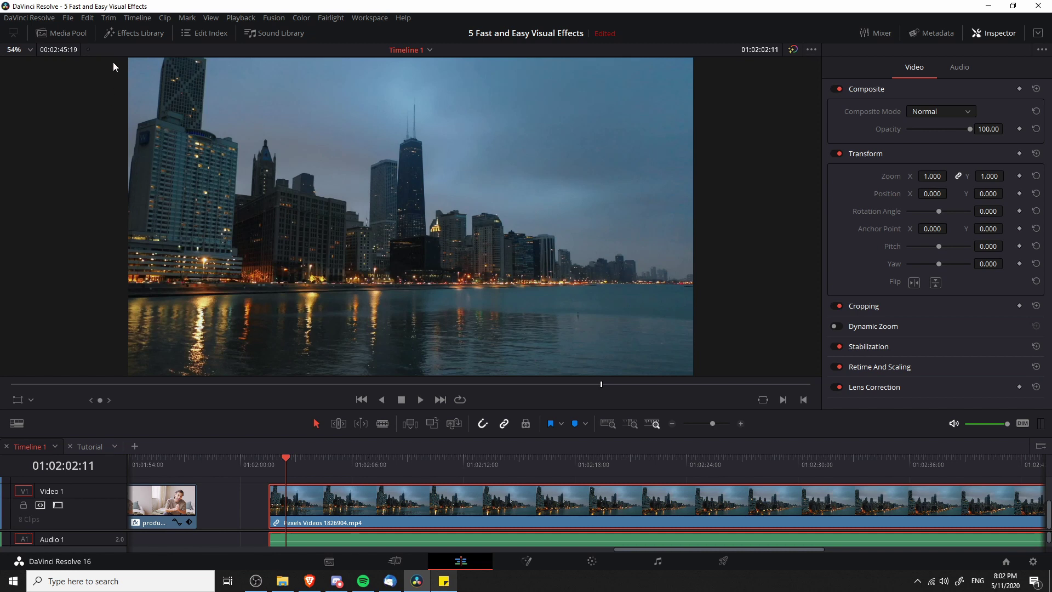
Apply OpenFX Camera Shake to the Pexels city skyline clip, close the library, and preview it.
{"action": "left_click", "coordinate": [134, 33]}
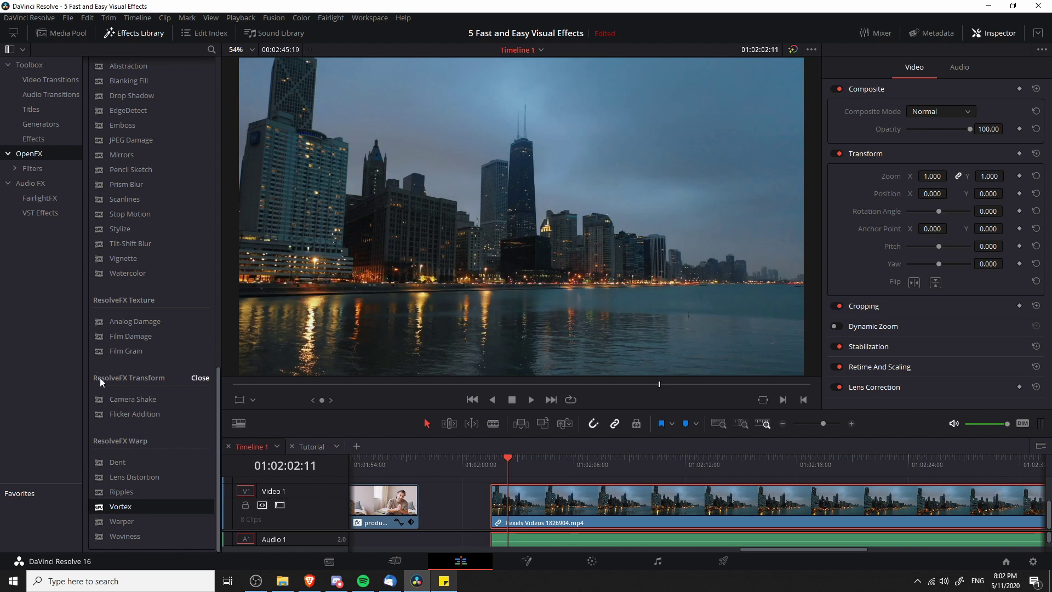
{"action": "left_click_drag", "start_coordinate": [137, 394], "coordinate": [607, 499]}
{"action": "left_click", "coordinate": [160, 34]}
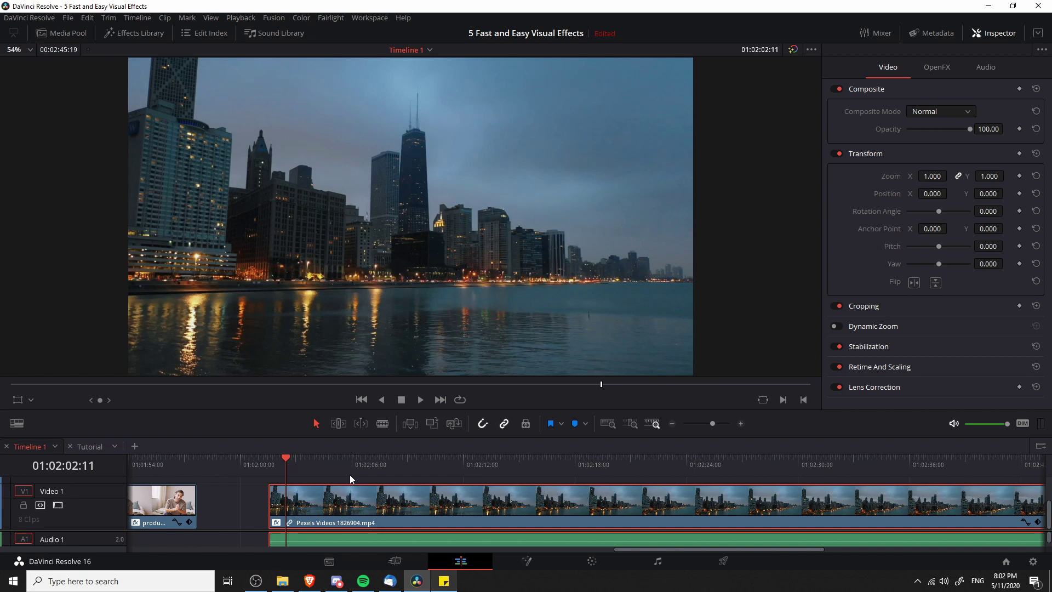
{"action": "key", "text": "space"}
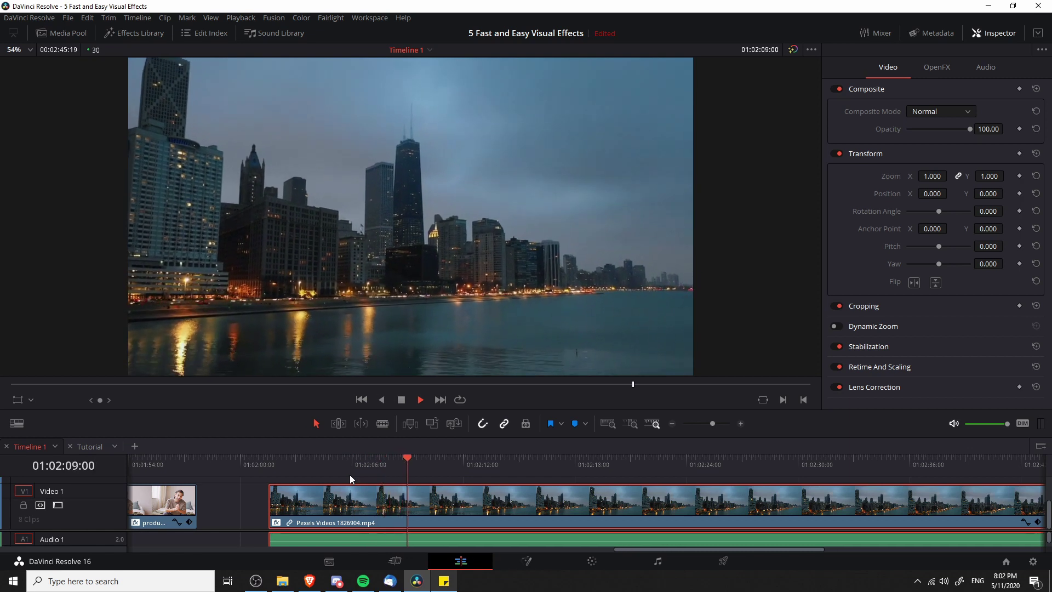
{"action": "key", "text": "space"}
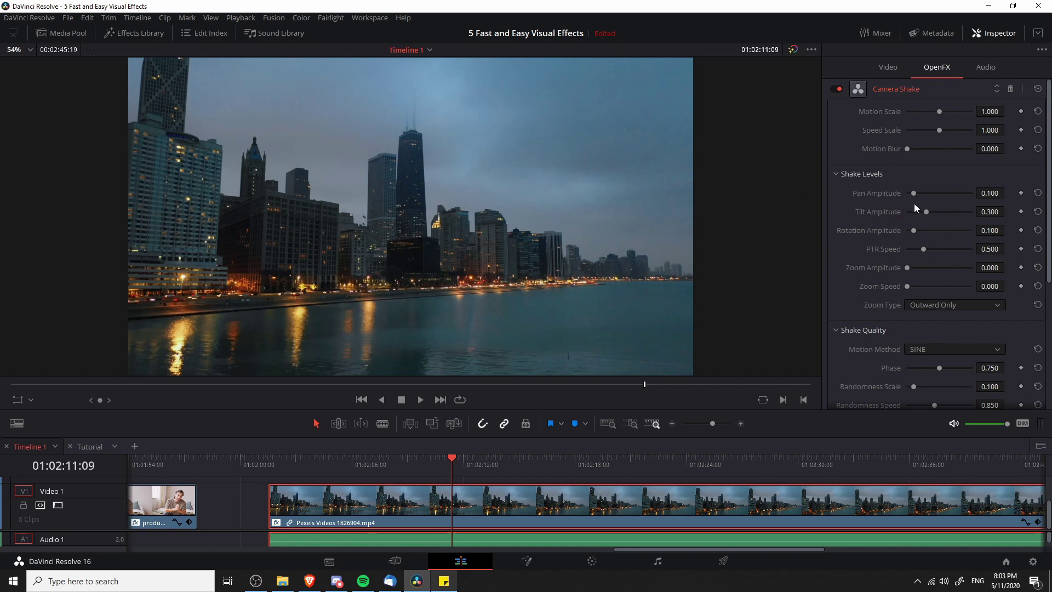
Lower the Camera Shake Tilt Amplitude to 0.076 and Pan Amplitude slightly, replaying the city clip.
{"action": "left_click_drag", "start_coordinate": [926, 214], "coordinate": [912, 213]}
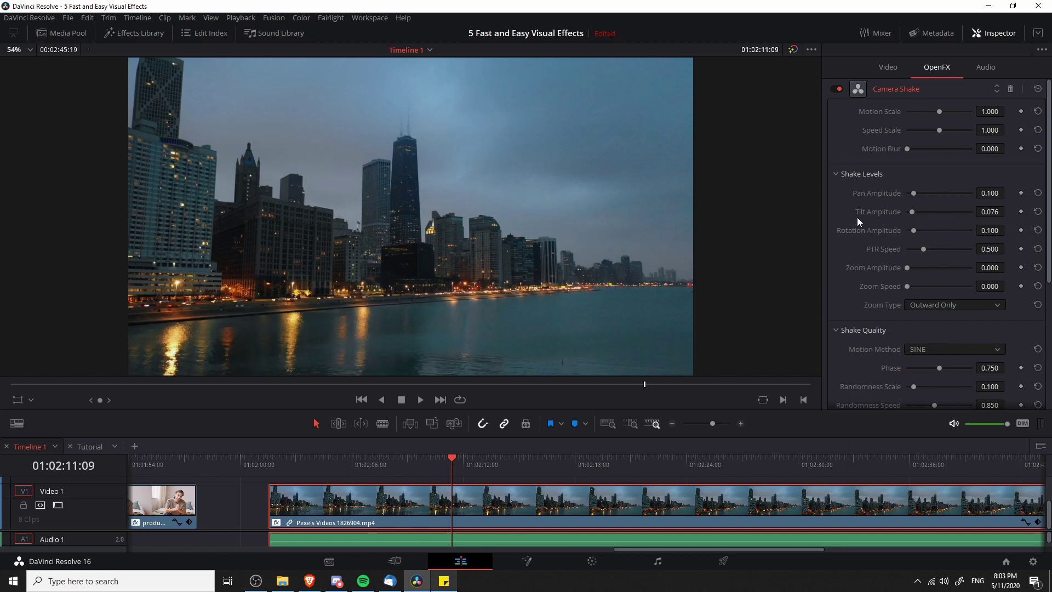
{"action": "left_click", "coordinate": [288, 463]}
{"action": "key", "text": "space"}
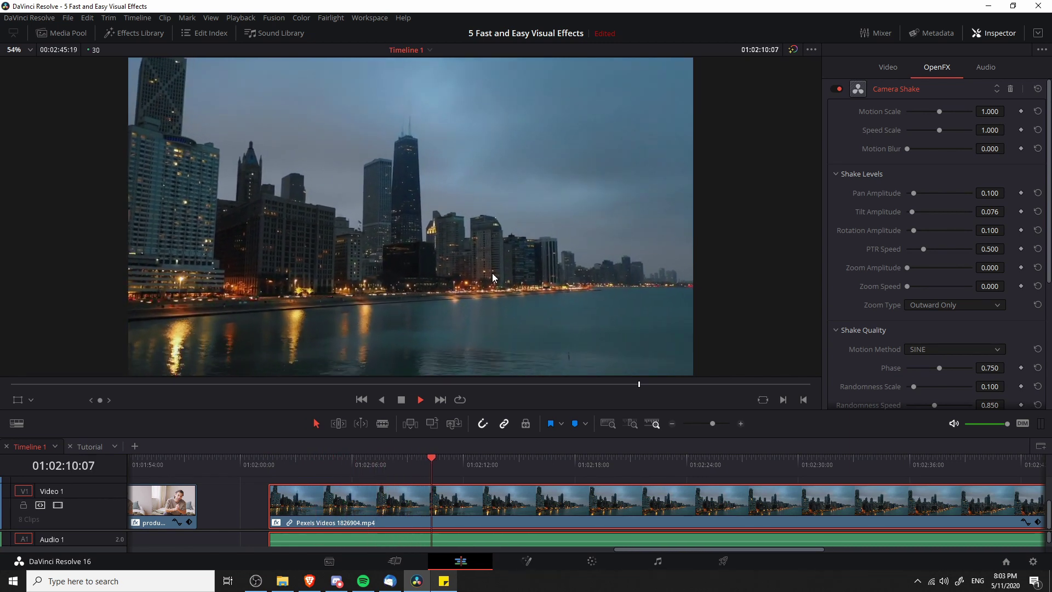
{"action": "key", "text": "space"}
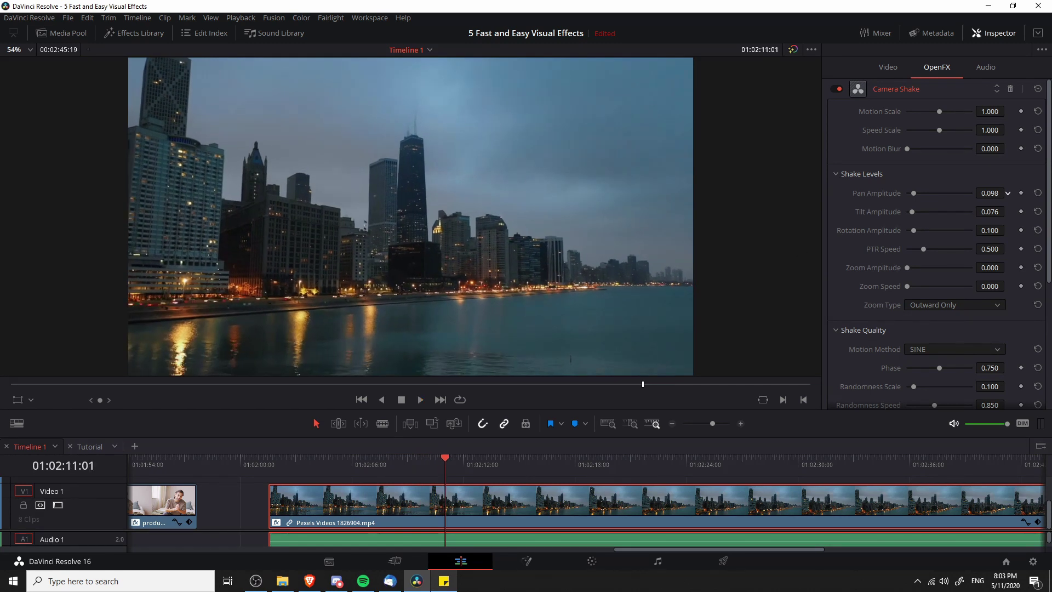
{"action": "left_click_drag", "start_coordinate": [1008, 193], "coordinate": [1007, 211]}
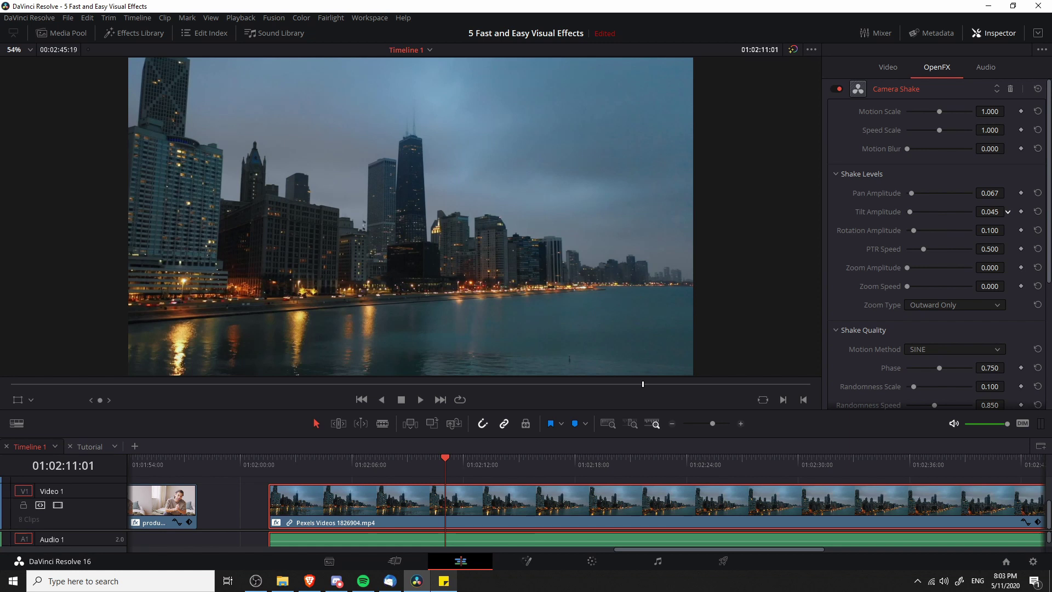
{"action": "left_click", "coordinate": [267, 464]}
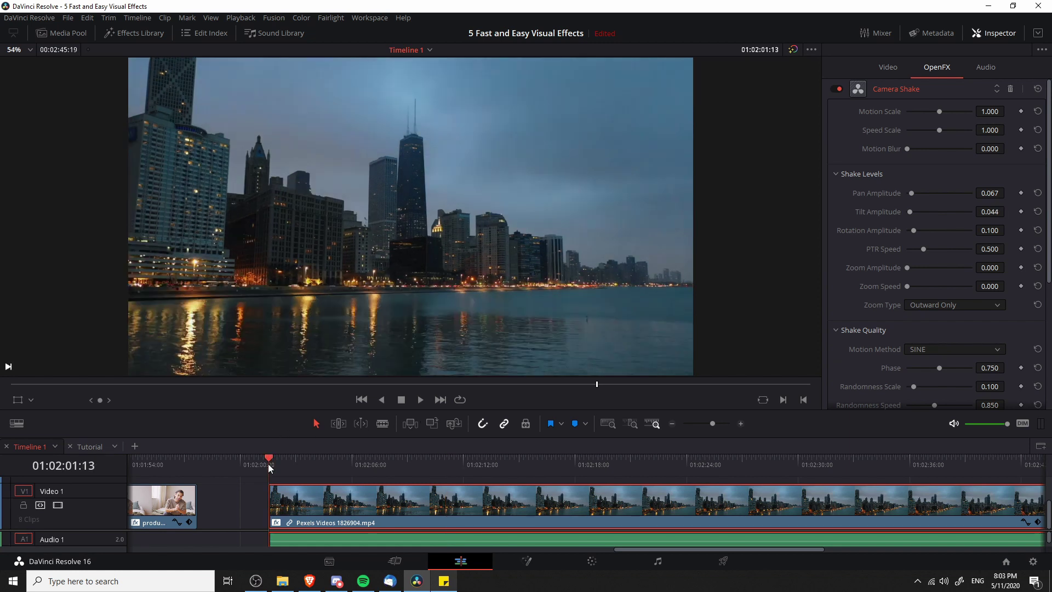
{"action": "key", "text": "space"}
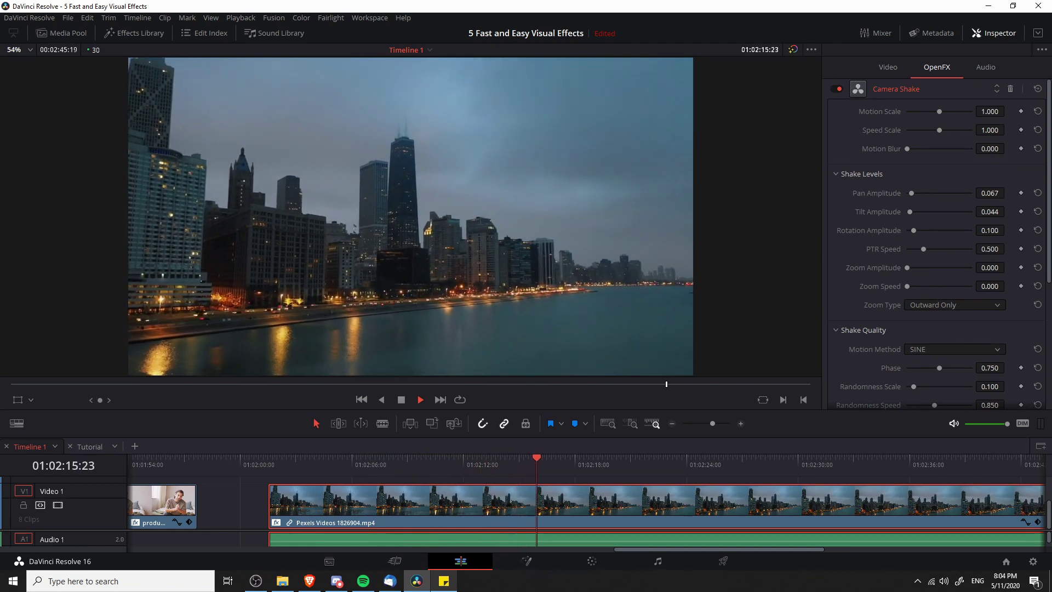
Reduce Rotation to 0.014, Pan to 0.059 and Motion Scale to 0.415, then rewatch.
{"action": "left_click_drag", "start_coordinate": [1005, 230], "coordinate": [1007, 231]}
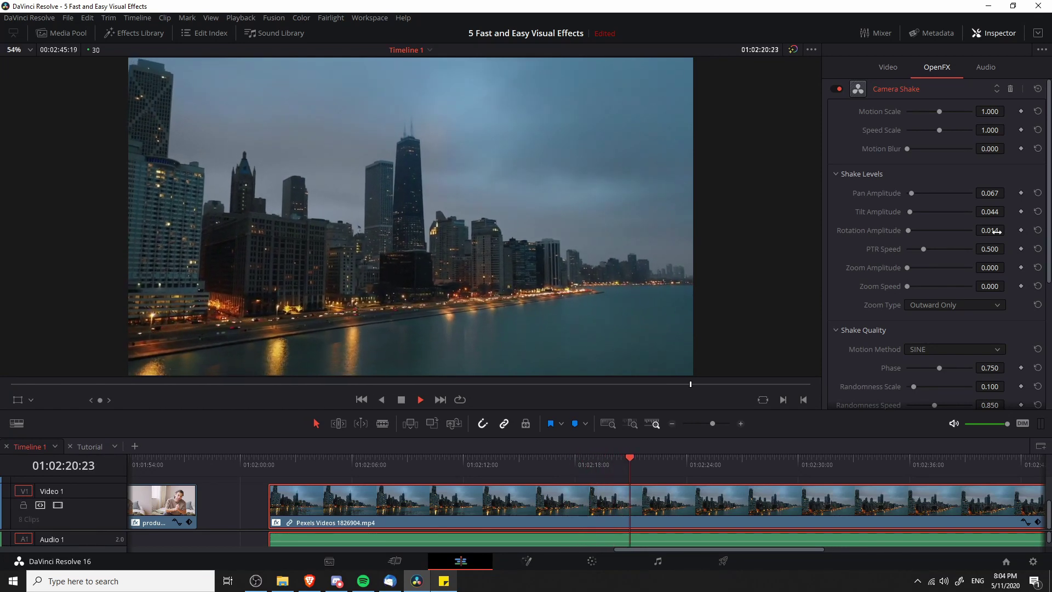
{"action": "left_click", "coordinate": [280, 461]}
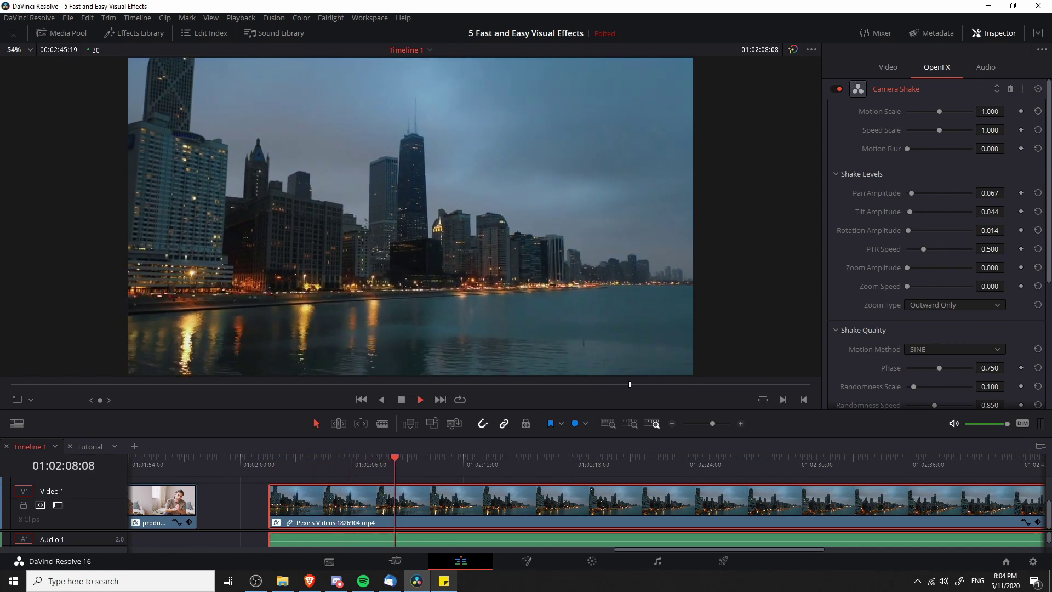
{"action": "left_click_drag", "start_coordinate": [989, 193], "coordinate": [979, 193]}
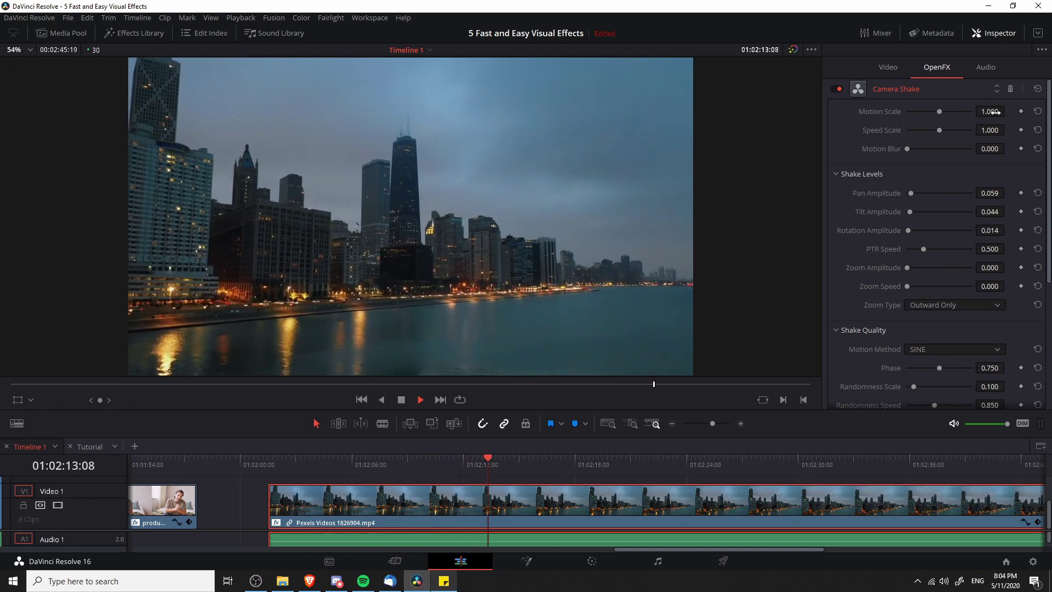
{"action": "left_click_drag", "start_coordinate": [990, 112], "coordinate": [864, 111]}
{"action": "left_click", "coordinate": [303, 459]}
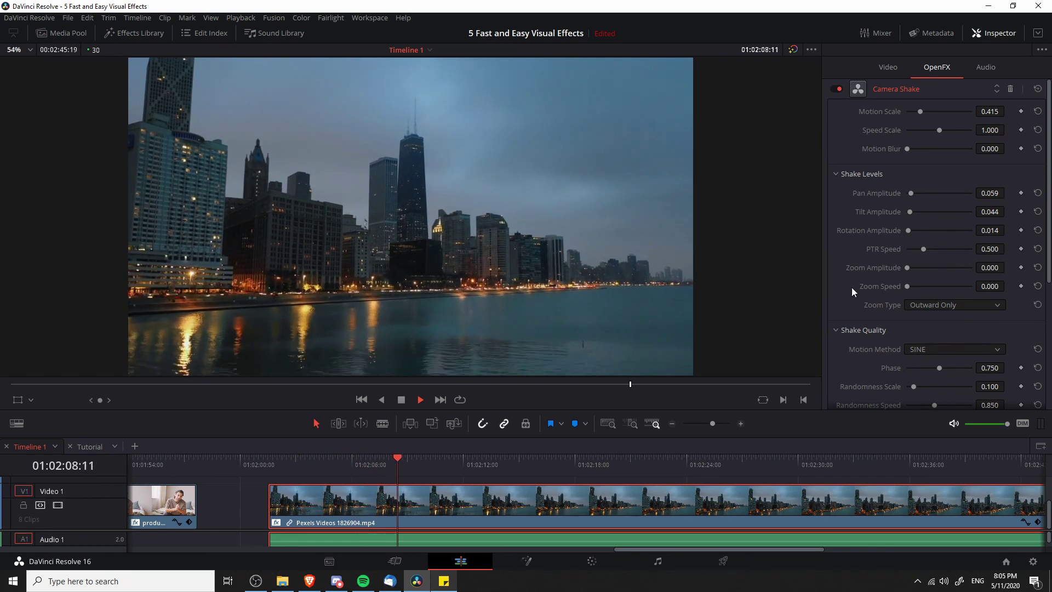
{"action": "scroll", "coordinate": [855, 286], "scroll_direction": "down", "scroll_amount": 5}
{"action": "scroll", "coordinate": [855, 304], "scroll_direction": "up", "scroll_amount": 5}
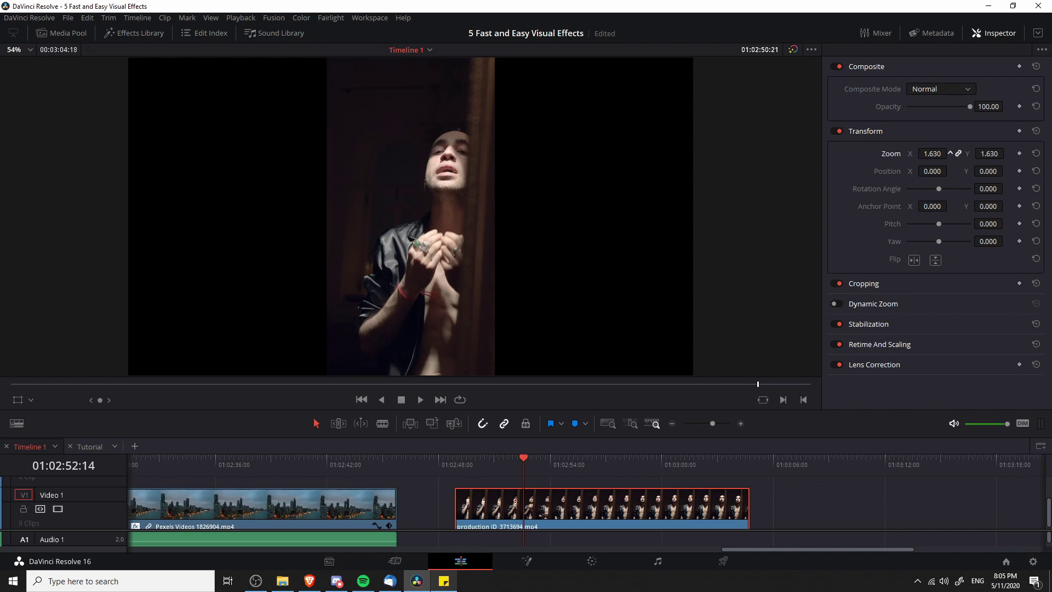
Zoom the production ID_3713694 clip to about 3.7x to frame the face, then apply Camera Shake at defaults.
{"action": "key", "text": "Return"}
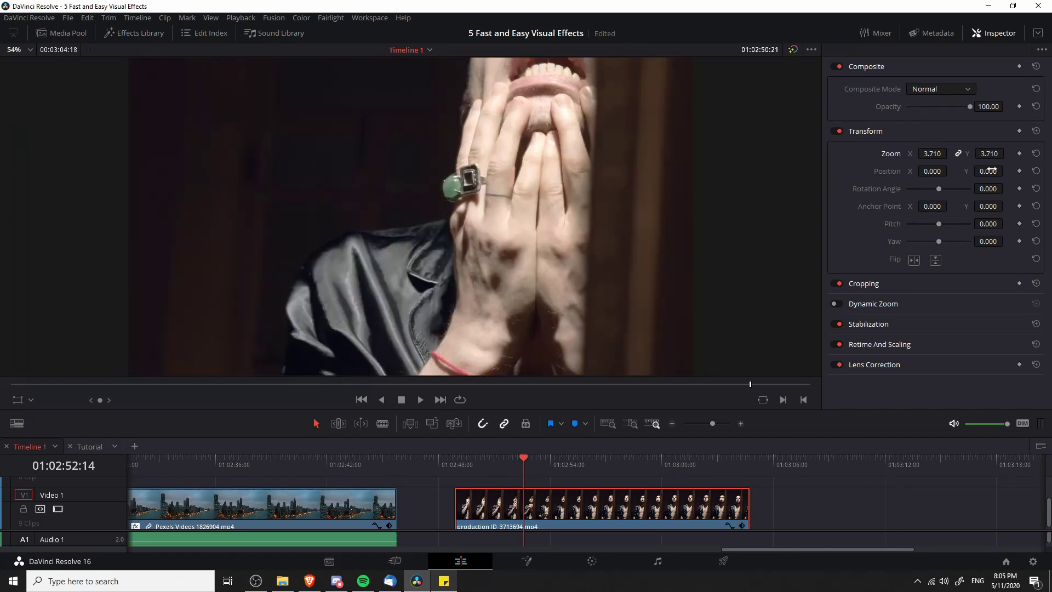
{"action": "mouse_move", "coordinate": [992, 170]}
{"action": "left_mouse_down"}
{"action": "mouse_move", "coordinate": [1006, 170]}
{"action": "mouse_move", "coordinate": [990, 168]}
{"action": "left_mouse_up"}
{"action": "key", "text": "space"}
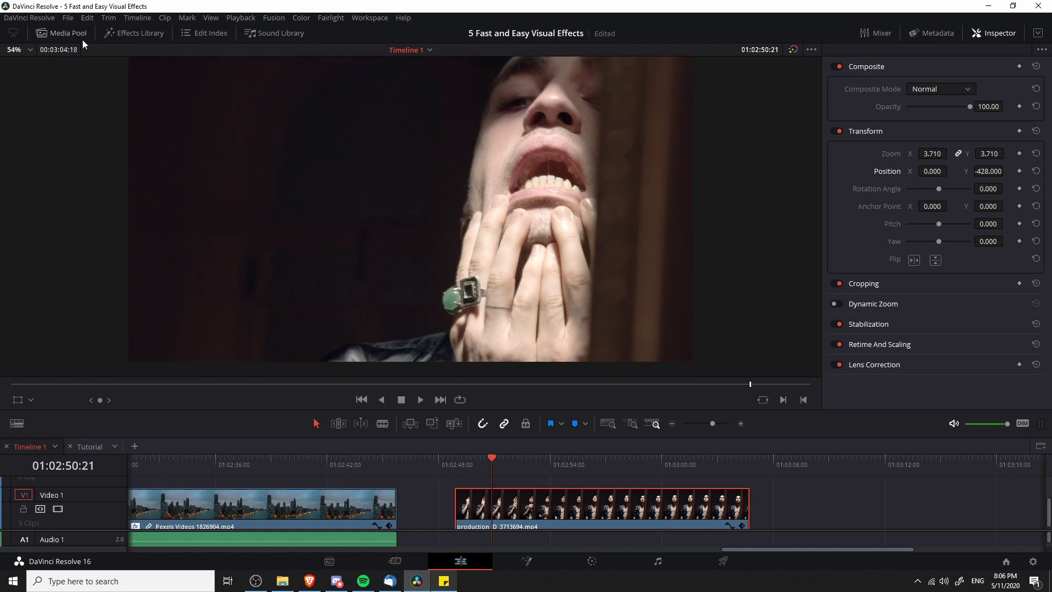
{"action": "left_click", "coordinate": [122, 31]}
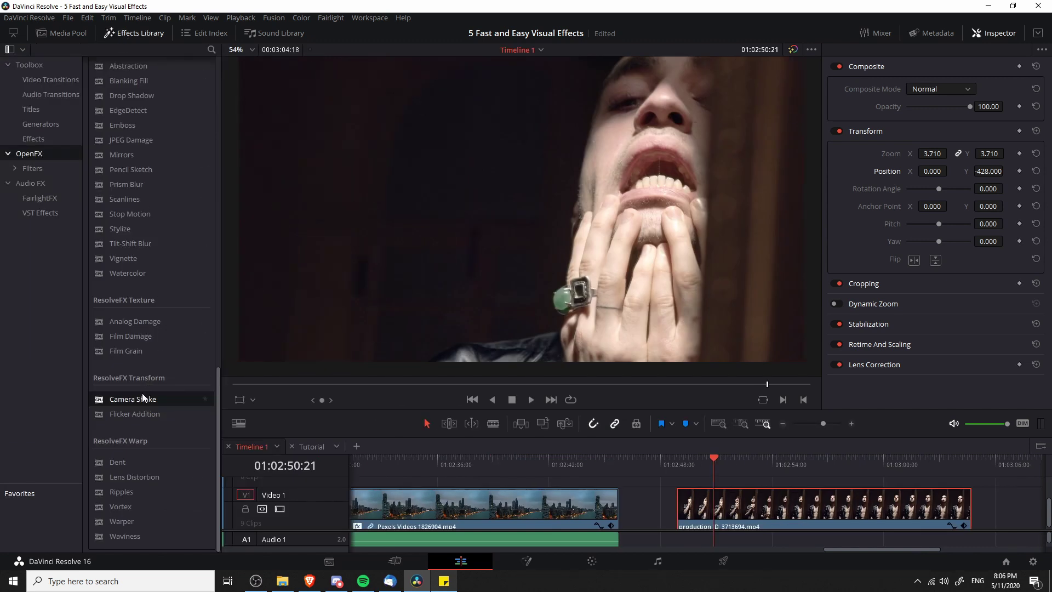
{"action": "left_click_drag", "start_coordinate": [143, 393], "coordinate": [515, 290]}
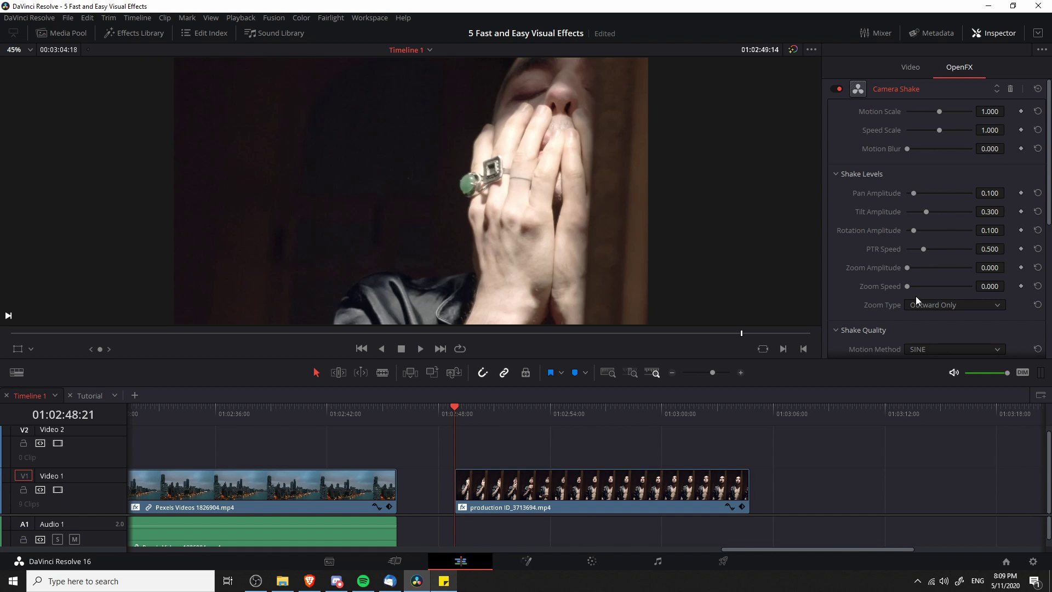
Strengthen Camera Shake: zoom amplitude 0.262, pan 0.754, tilt 0.805, plus rotation and motion blur 0.356.
{"action": "left_click_drag", "start_coordinate": [908, 268], "coordinate": [923, 289]}
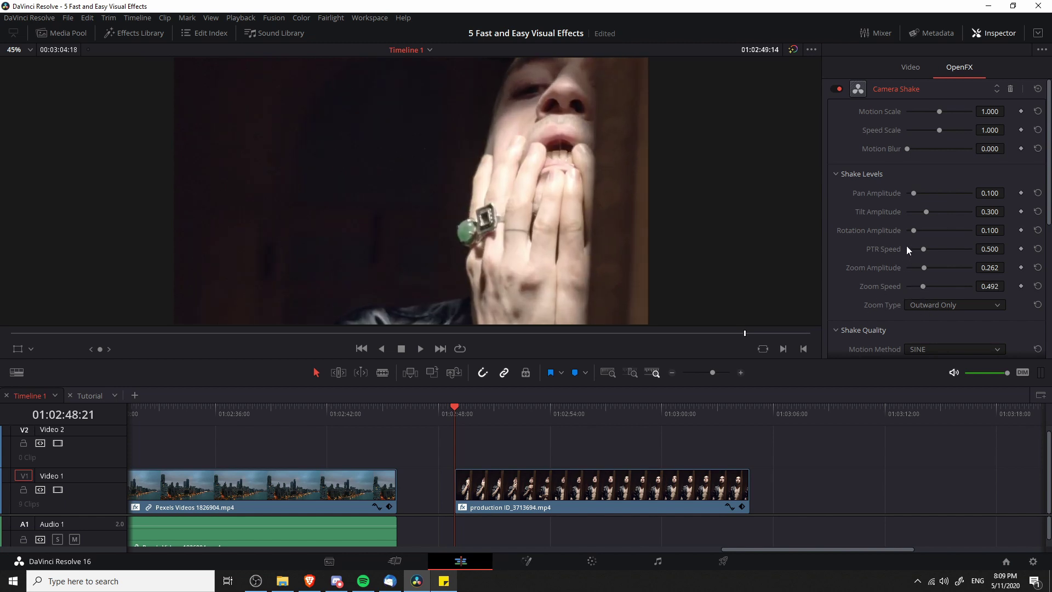
{"action": "mouse_move", "coordinate": [914, 194]}
{"action": "left_mouse_down"}
{"action": "mouse_move", "coordinate": [928, 210]}
{"action": "mouse_move", "coordinate": [928, 199]}
{"action": "left_mouse_up"}
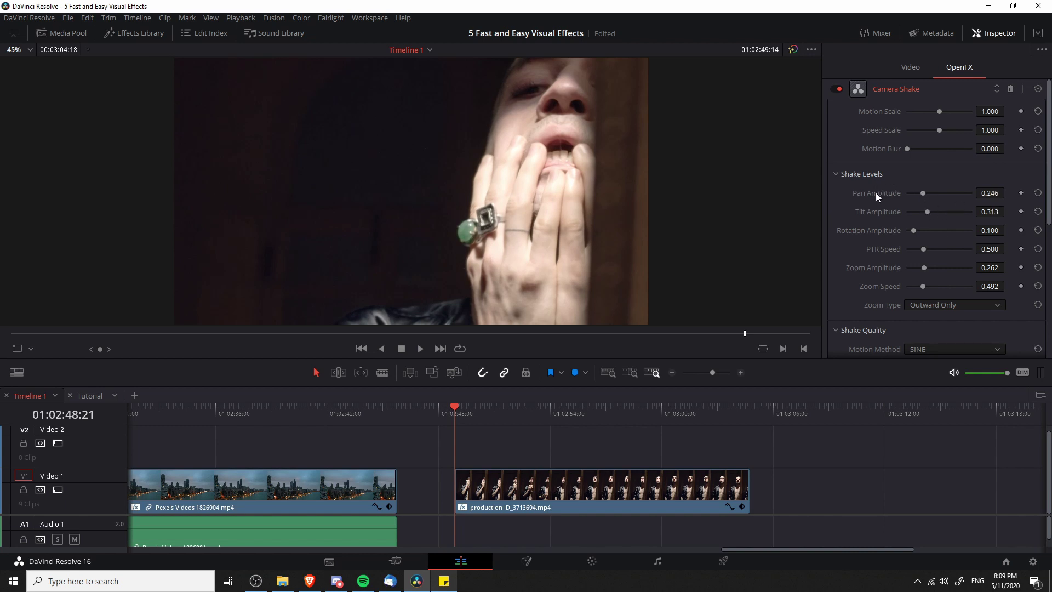
{"action": "key", "text": "space"}
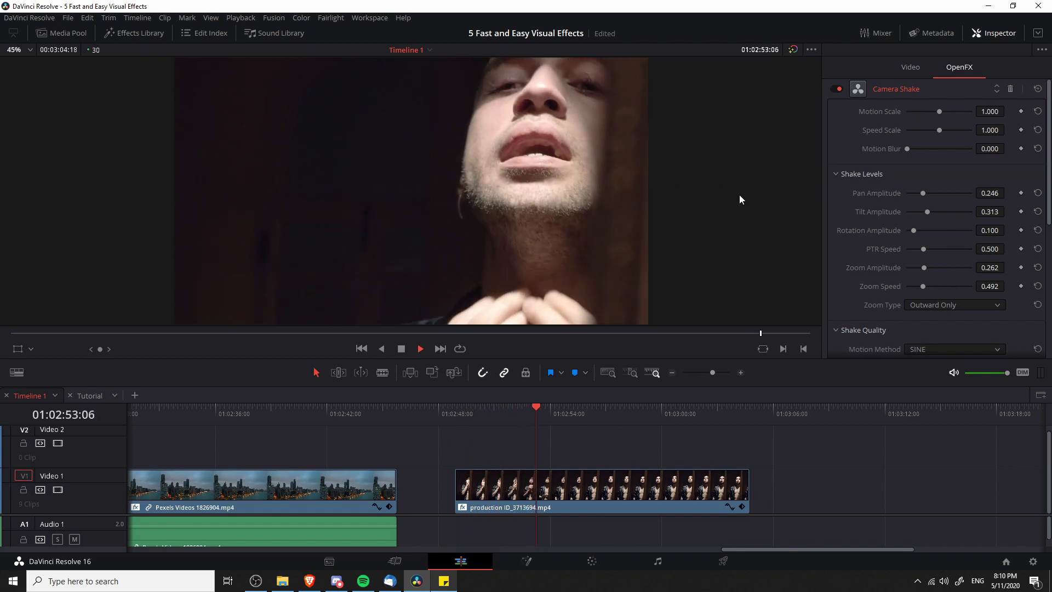
{"action": "key", "text": "space"}
{"action": "left_click_drag", "start_coordinate": [915, 231], "coordinate": [923, 235]}
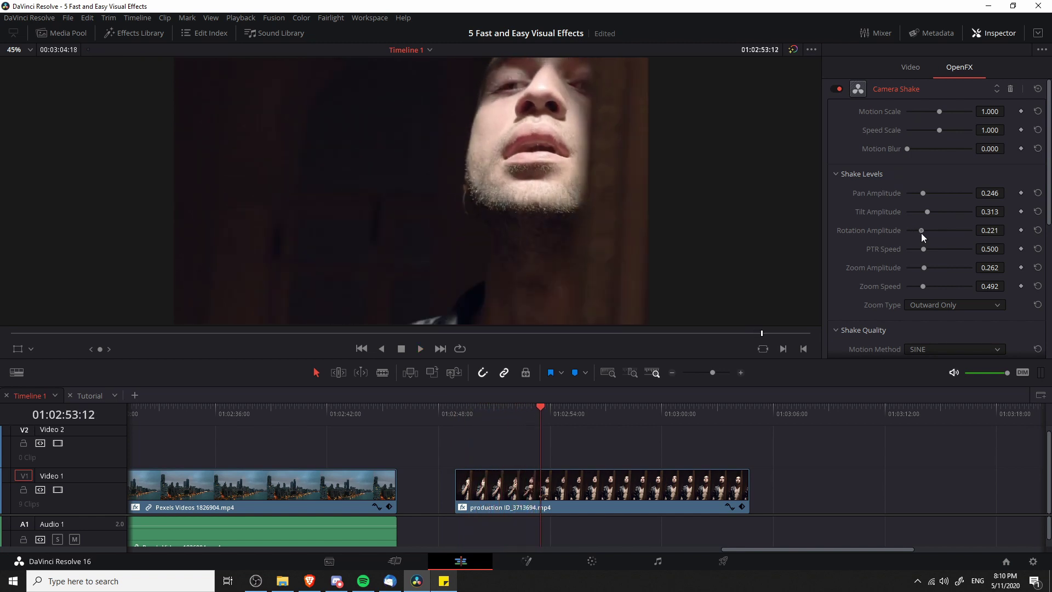
{"action": "left_click_drag", "start_coordinate": [926, 195], "coordinate": [932, 193]}
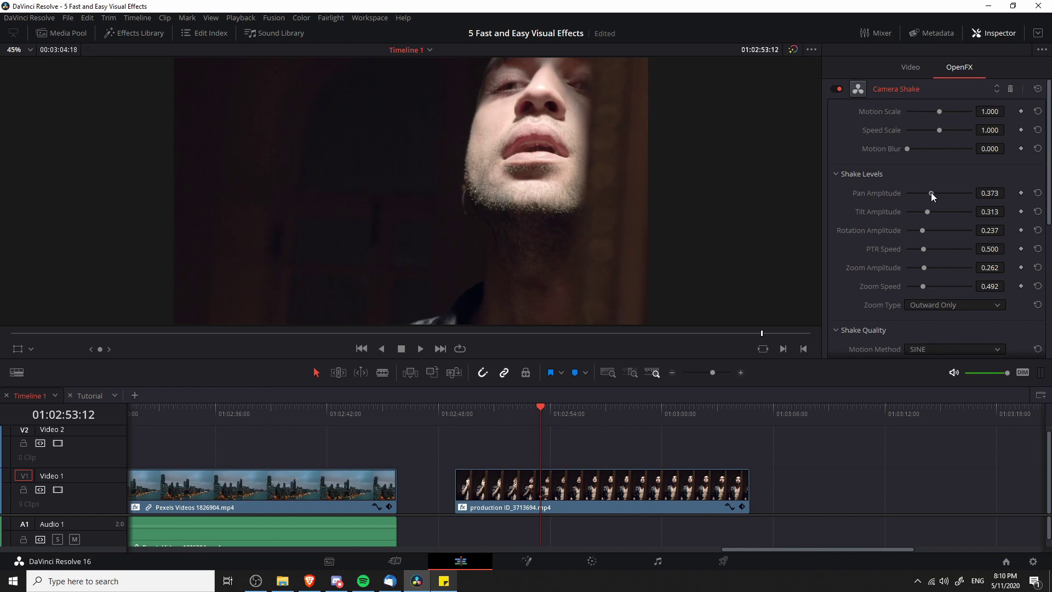
{"action": "left_click", "coordinate": [931, 212]}
{"action": "left_click_drag", "start_coordinate": [906, 150], "coordinate": [930, 151]}
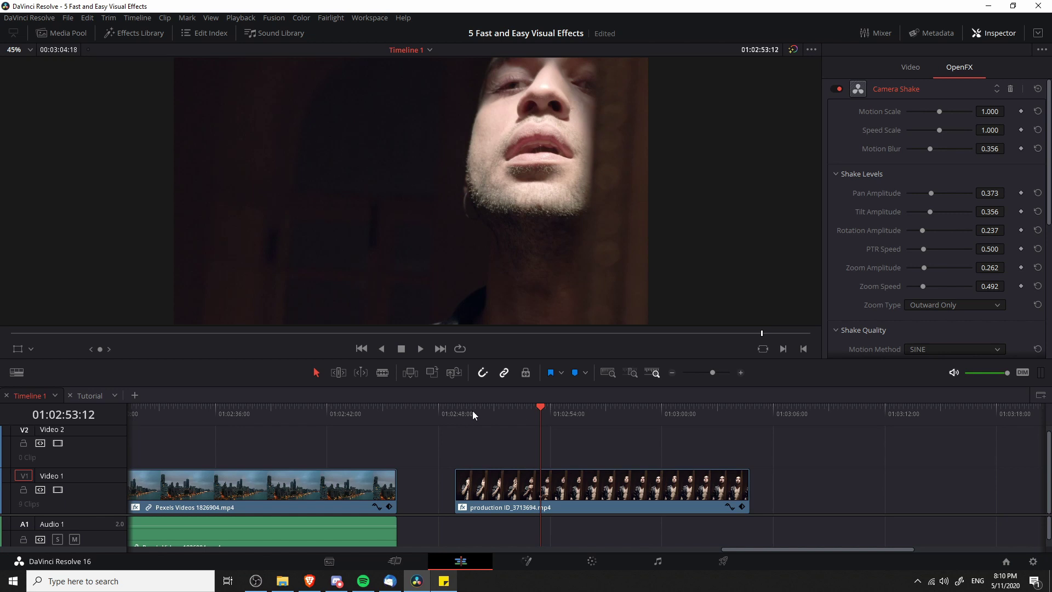
{"action": "left_click_drag", "start_coordinate": [472, 410], "coordinate": [460, 417]}
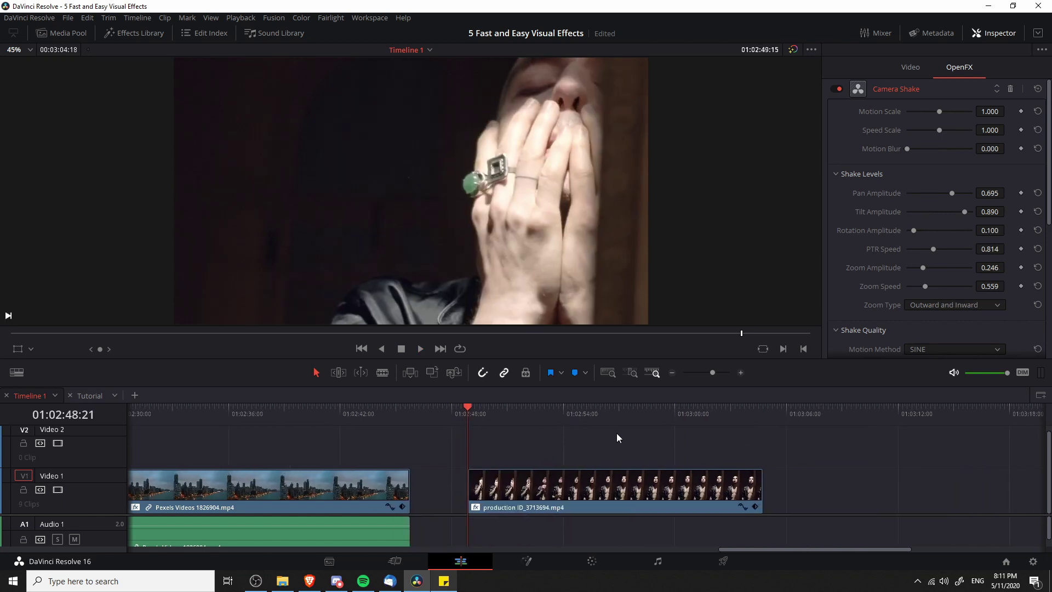
{"action": "left_click", "coordinate": [618, 492]}
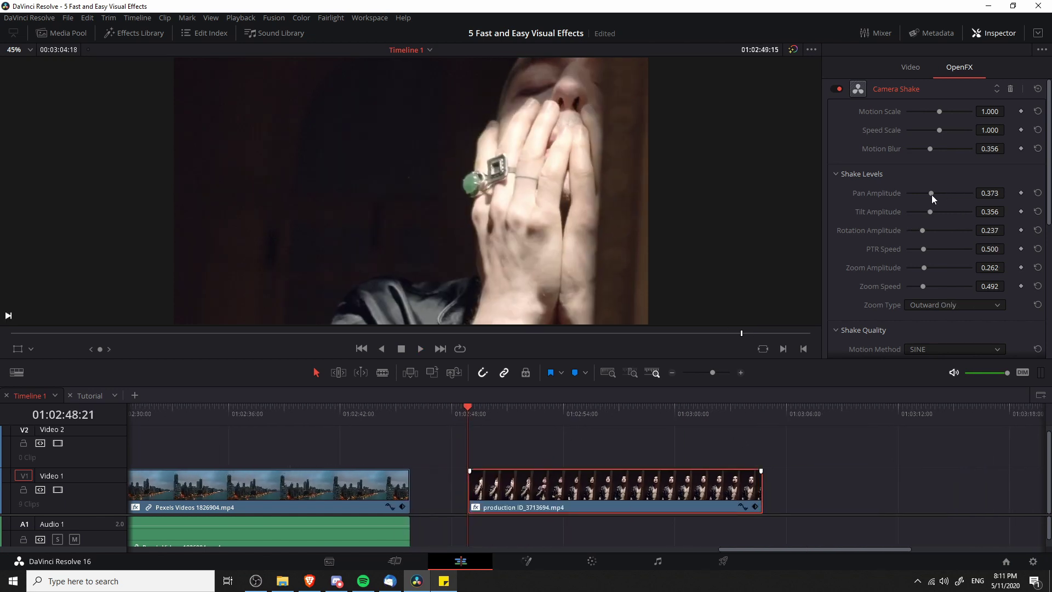
{"action": "left_click_drag", "start_coordinate": [932, 193], "coordinate": [956, 193]}
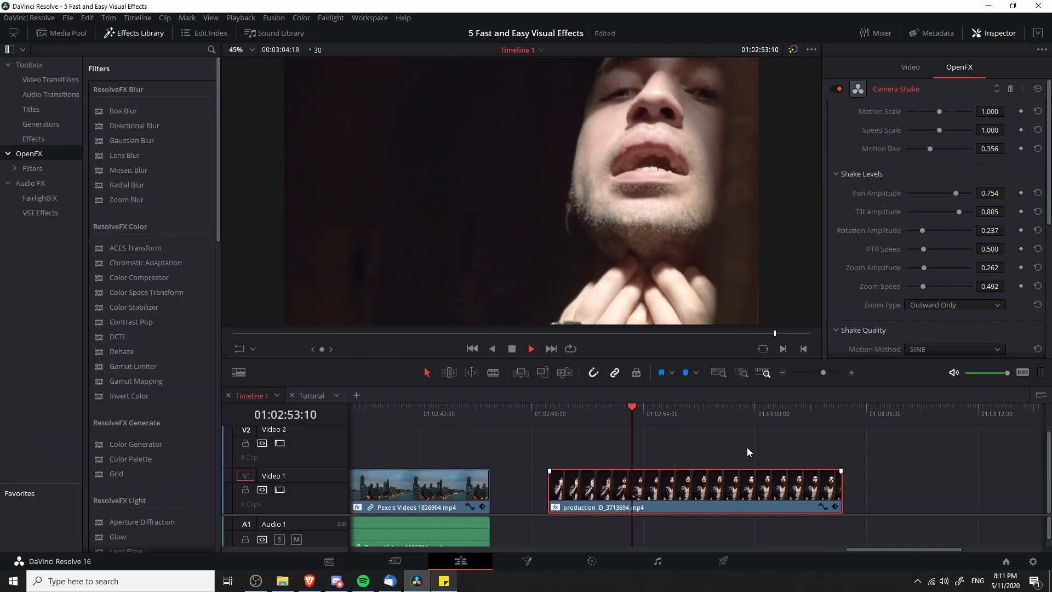
Set the face clip's Composite Mode to Pin Light and play it back from the start.
{"action": "key", "text": "space"}
{"action": "left_click", "coordinate": [549, 415]}
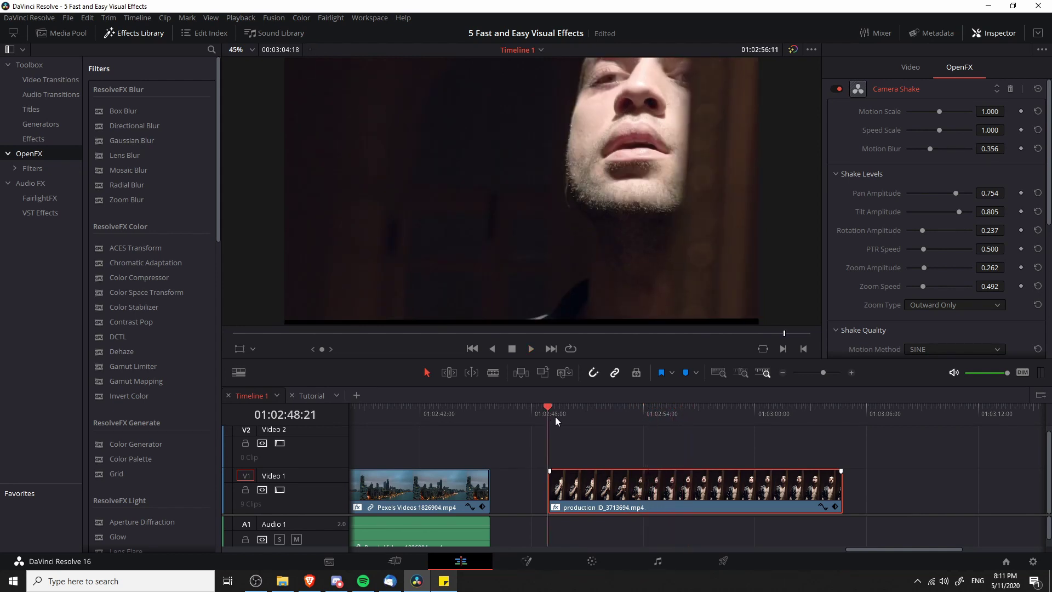
{"action": "left_click", "coordinate": [908, 66]}
{"action": "left_click", "coordinate": [952, 110]}
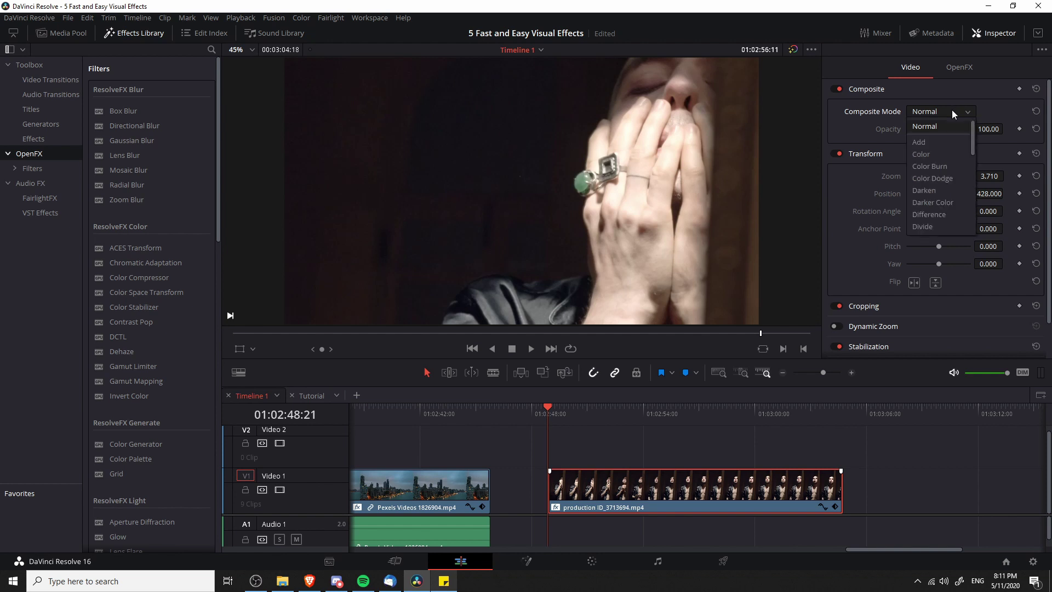
{"action": "scroll", "coordinate": [949, 173], "scroll_direction": "down", "scroll_amount": 5}
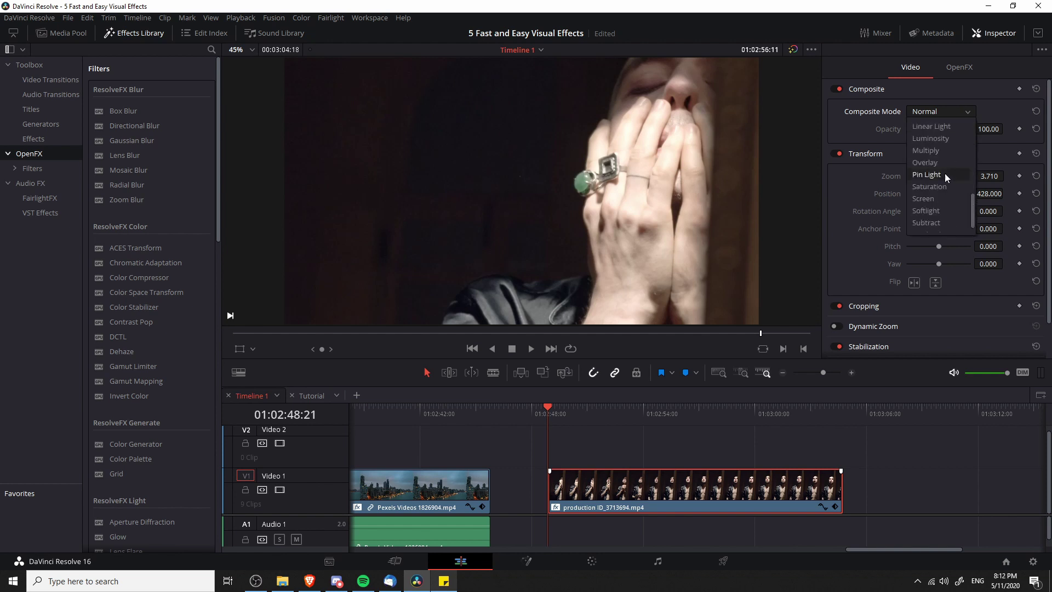
{"action": "left_click", "coordinate": [945, 174]}
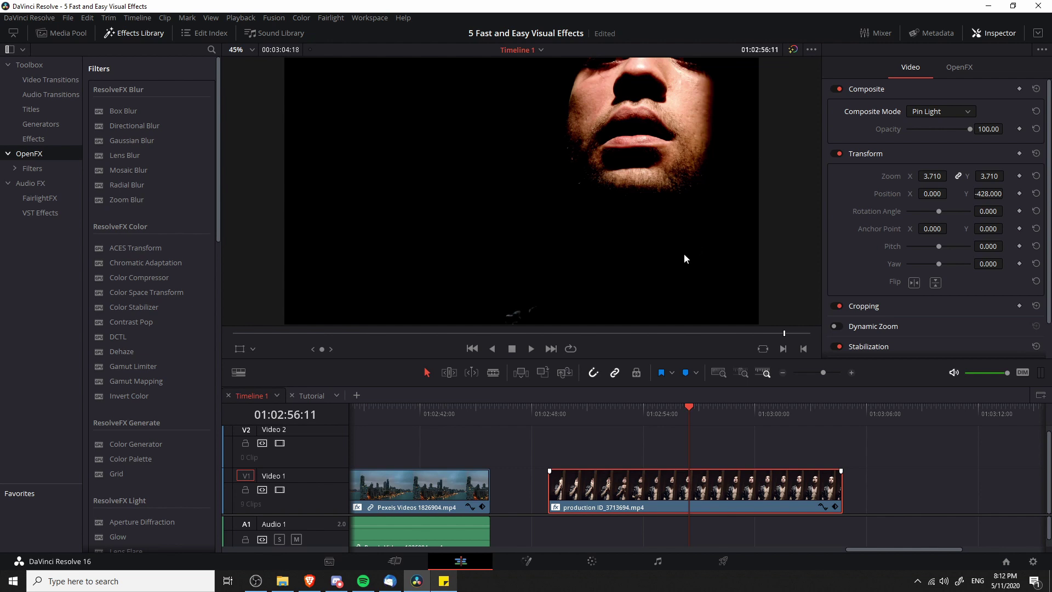
{"action": "left_click", "coordinate": [549, 420]}
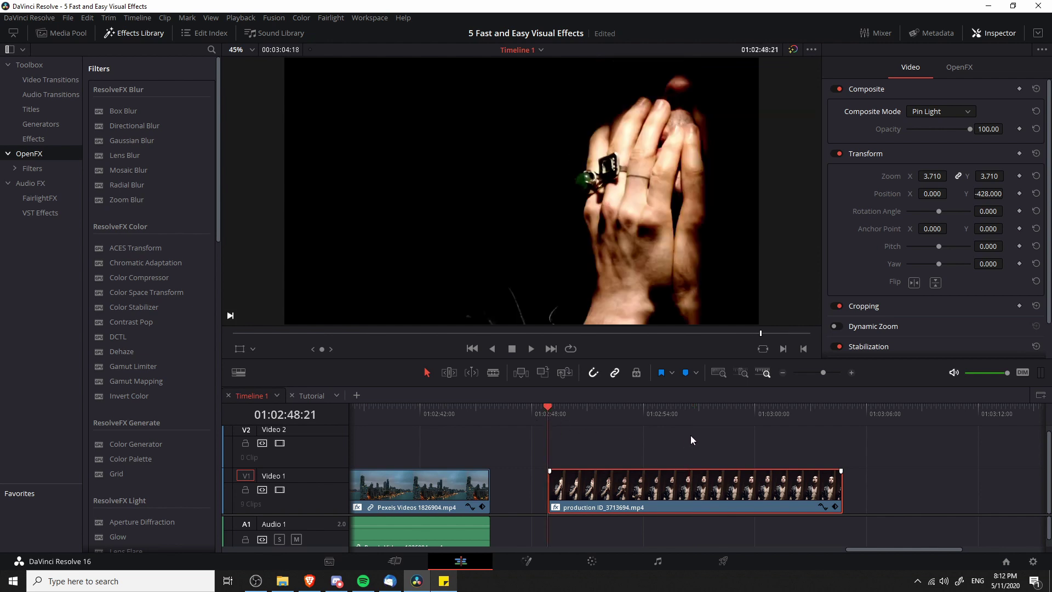
{"action": "key", "text": "space"}
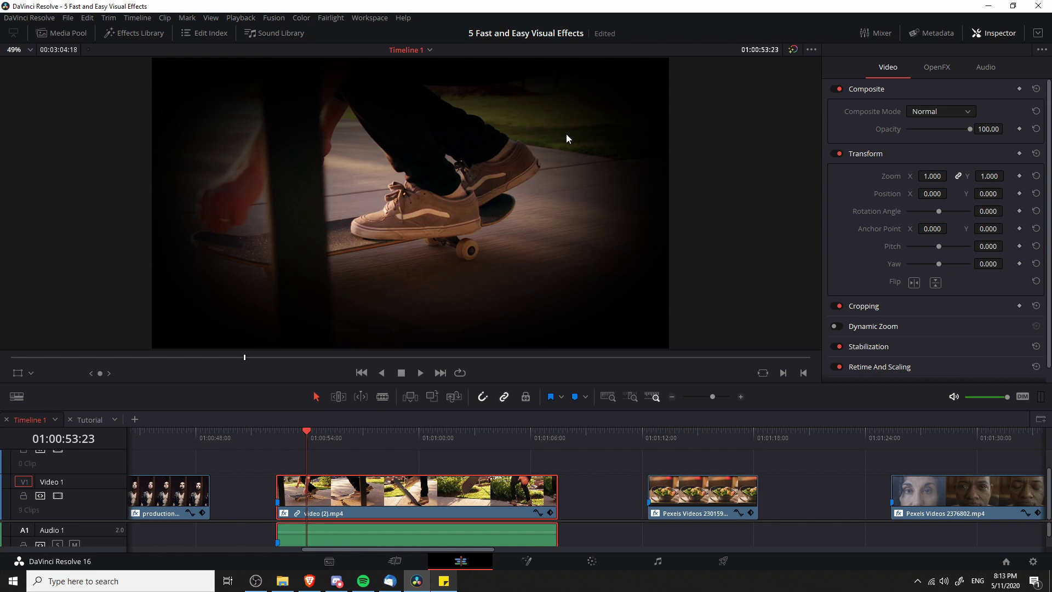
{"action": "scroll", "coordinate": [571, 143], "scroll_direction": "down", "scroll_amount": 1}
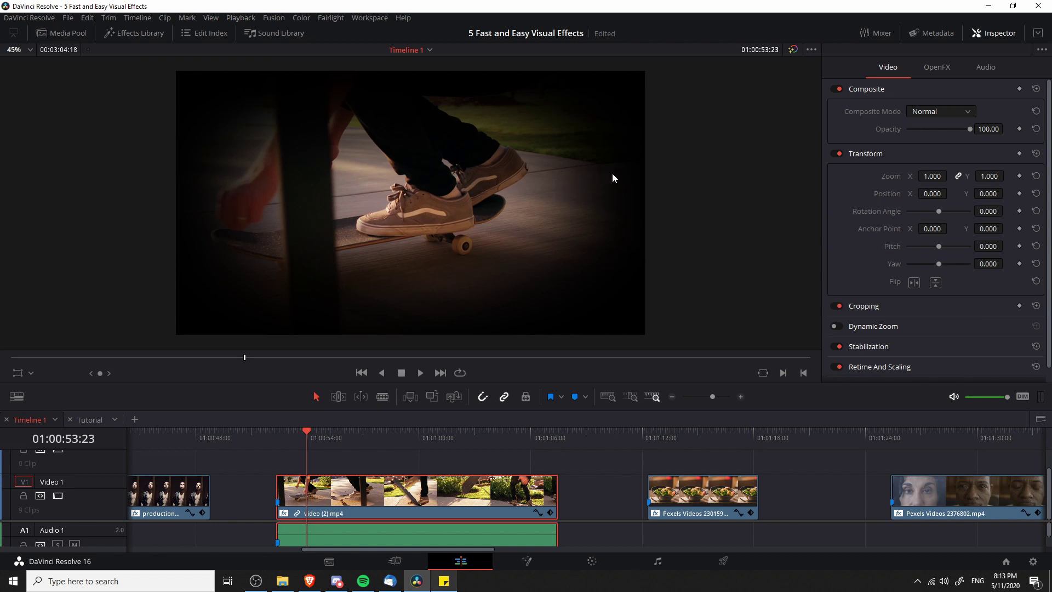
{"action": "left_click_drag", "start_coordinate": [636, 180], "coordinate": [671, 182]}
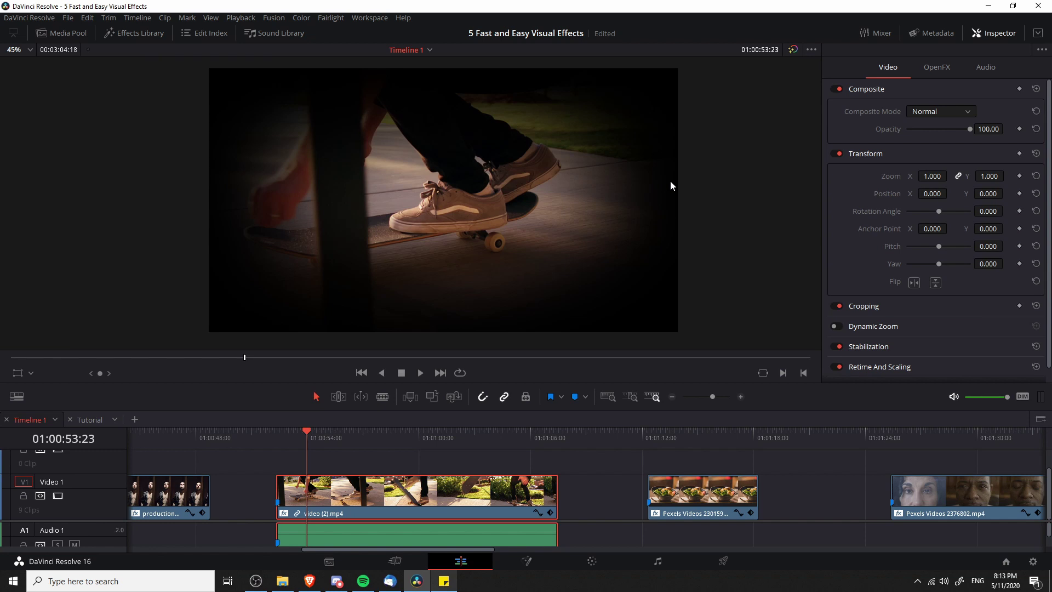
{"action": "key", "text": "space"}
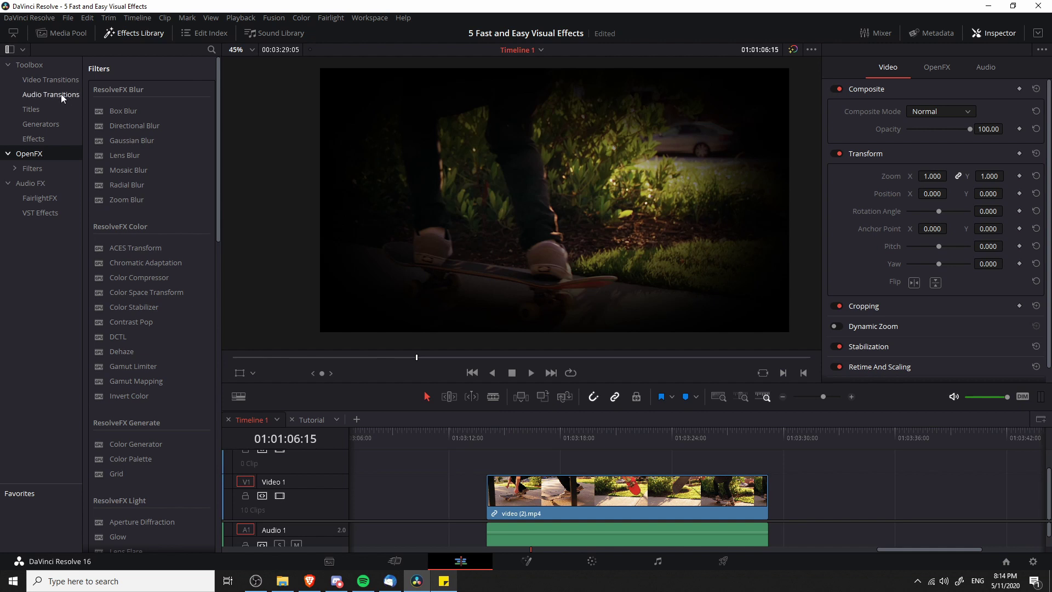
Apply Vignette from ResolveFX Stylize to the video (2).mp4 skateboard clip on V1 and select it.
{"action": "scroll", "coordinate": [156, 216], "scroll_direction": "down", "scroll_amount": 3}
{"action": "scroll", "coordinate": [158, 216], "scroll_direction": "up", "scroll_amount": 3}
{"action": "scroll", "coordinate": [157, 216], "scroll_direction": "down", "scroll_amount": 4}
{"action": "scroll", "coordinate": [158, 215], "scroll_direction": "down", "scroll_amount": 5}
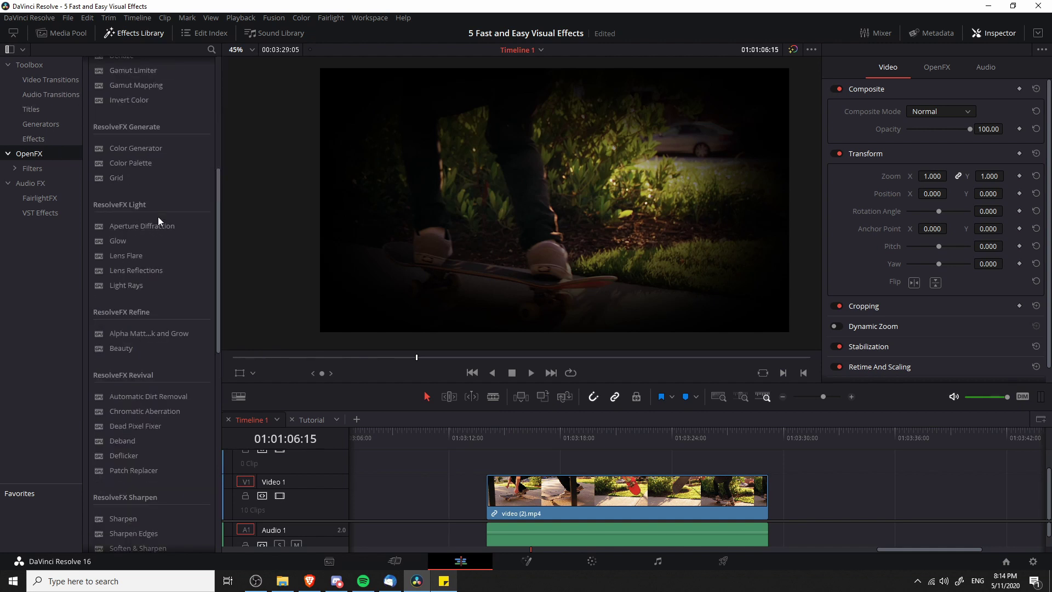
{"action": "scroll", "coordinate": [158, 216], "scroll_direction": "down", "scroll_amount": 1}
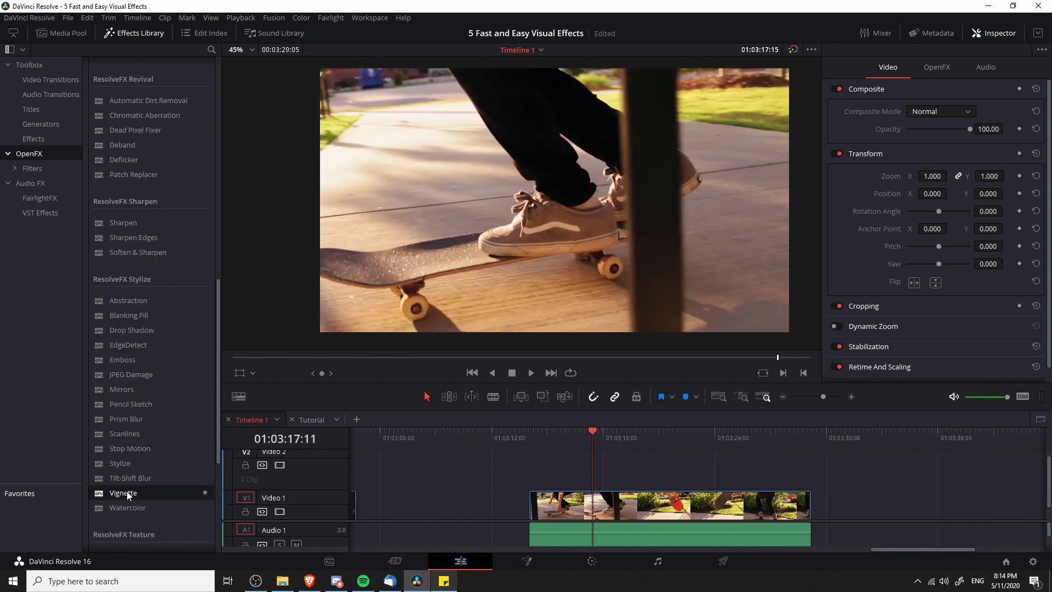
{"action": "left_click_drag", "start_coordinate": [124, 493], "coordinate": [695, 513]}
{"action": "scroll", "coordinate": [703, 485], "scroll_direction": "right", "scroll_amount": 2}
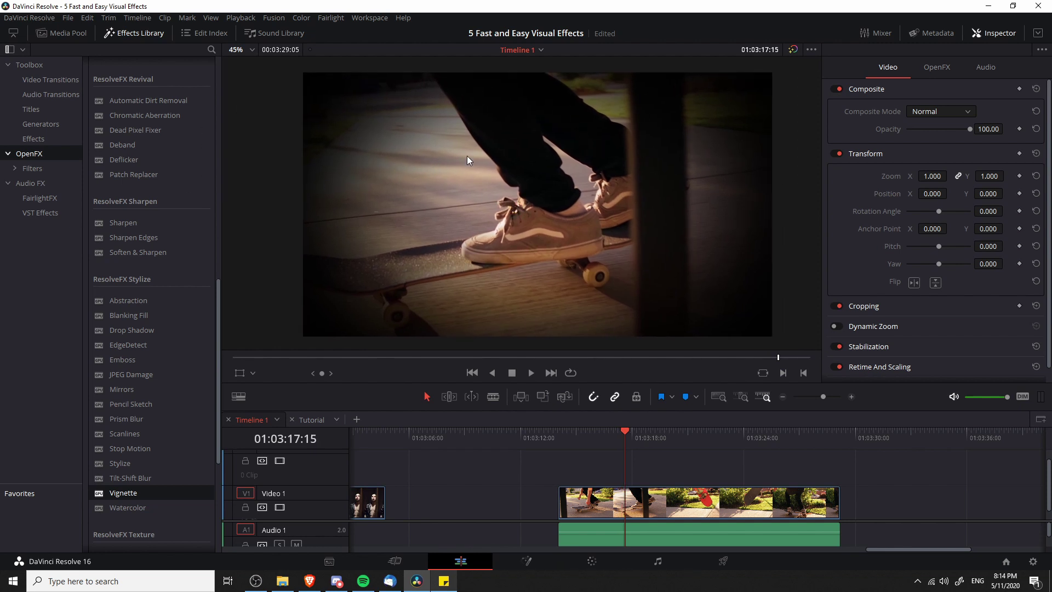
{"action": "left_click", "coordinate": [685, 505]}
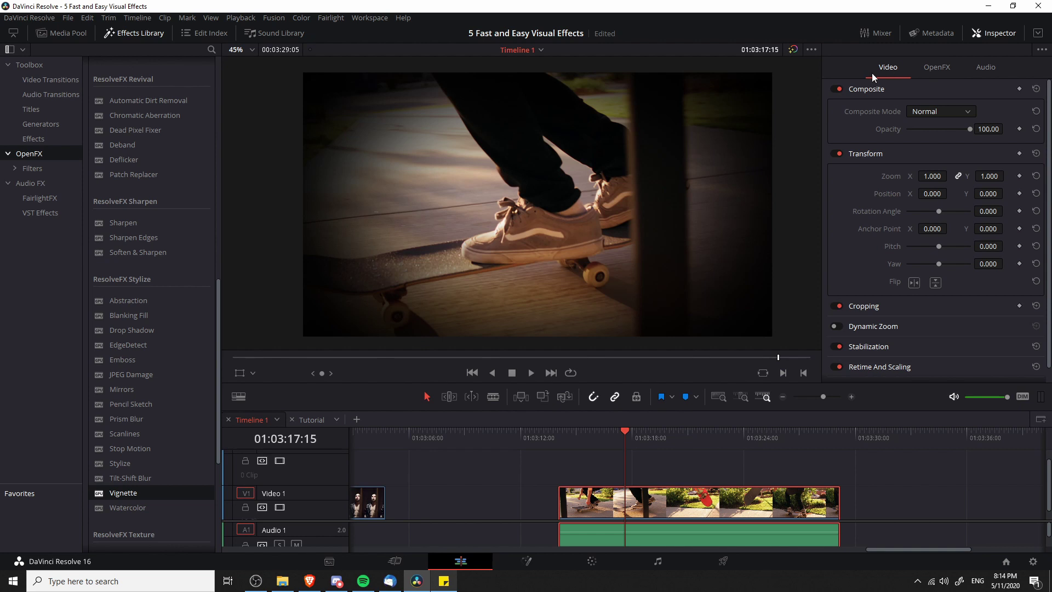
Shrink the Vignette to Size 0.251 and retune its Softness to about 0.475.
{"action": "left_click", "coordinate": [939, 68]}
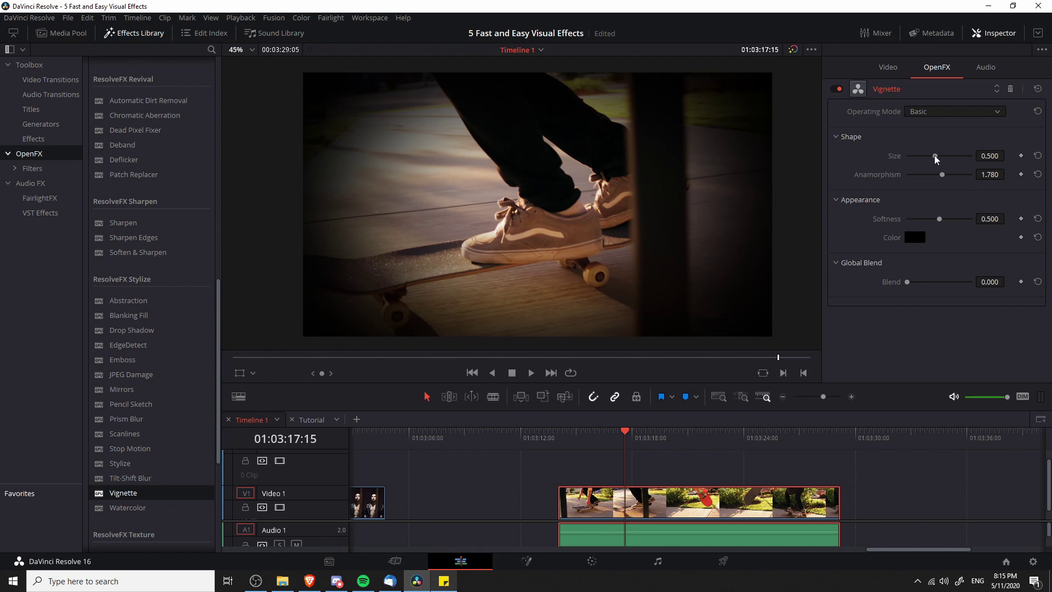
{"action": "left_click_drag", "start_coordinate": [936, 159], "coordinate": [918, 159]}
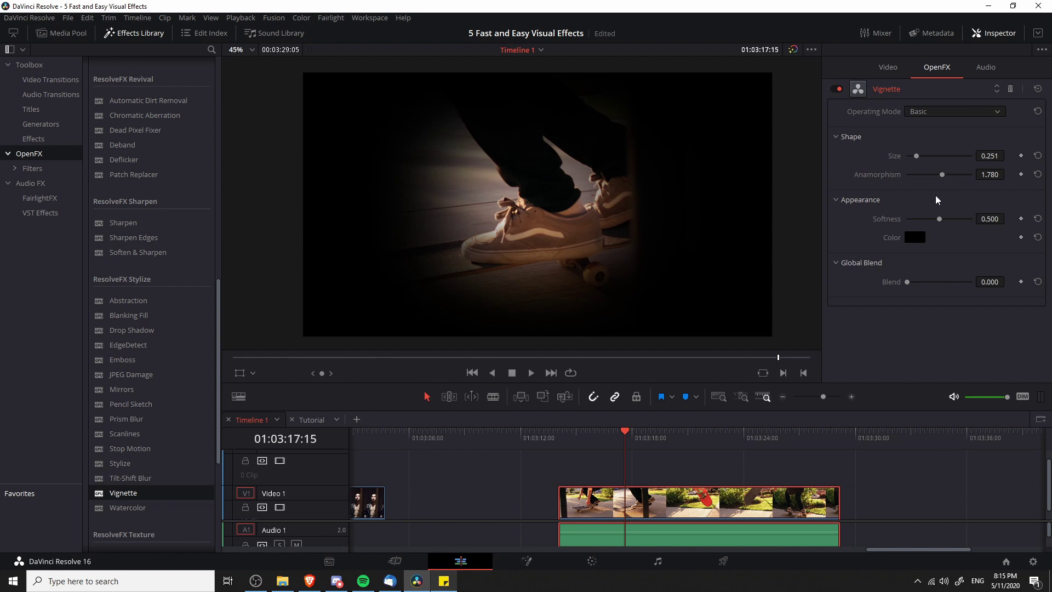
{"action": "left_click_drag", "start_coordinate": [939, 220], "coordinate": [903, 218]}
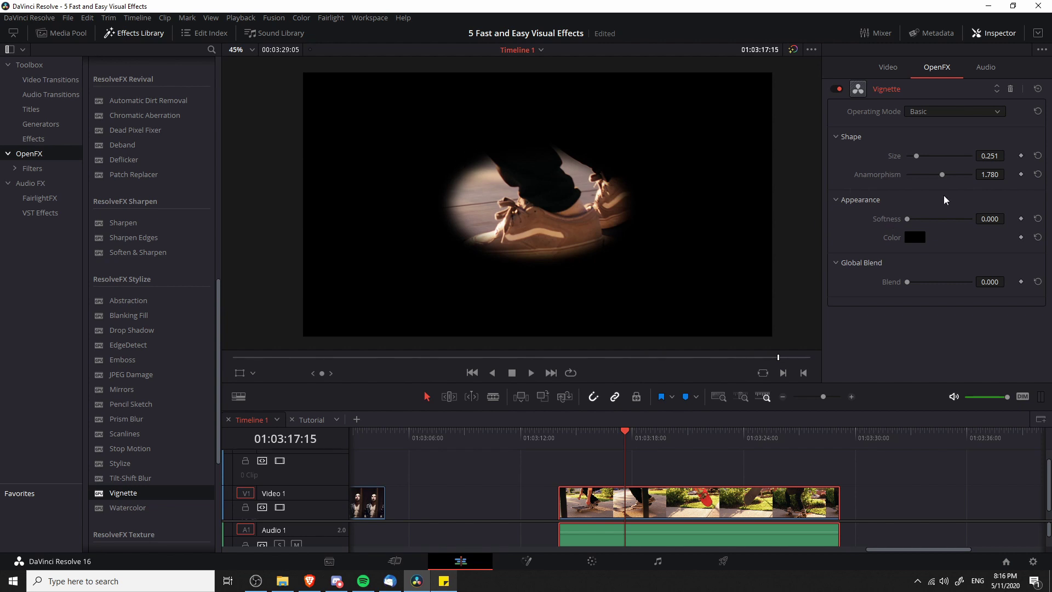
{"action": "left_click_drag", "start_coordinate": [907, 218], "coordinate": [912, 219]}
{"action": "left_click_drag", "start_coordinate": [911, 220], "coordinate": [991, 227]}
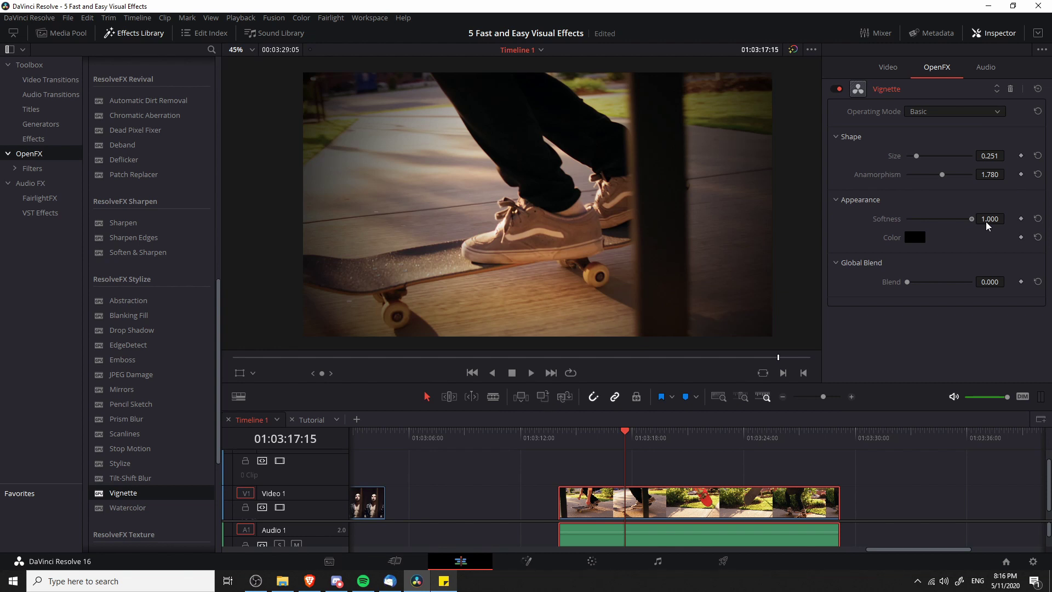
{"action": "left_click_drag", "start_coordinate": [972, 220], "coordinate": [938, 221]}
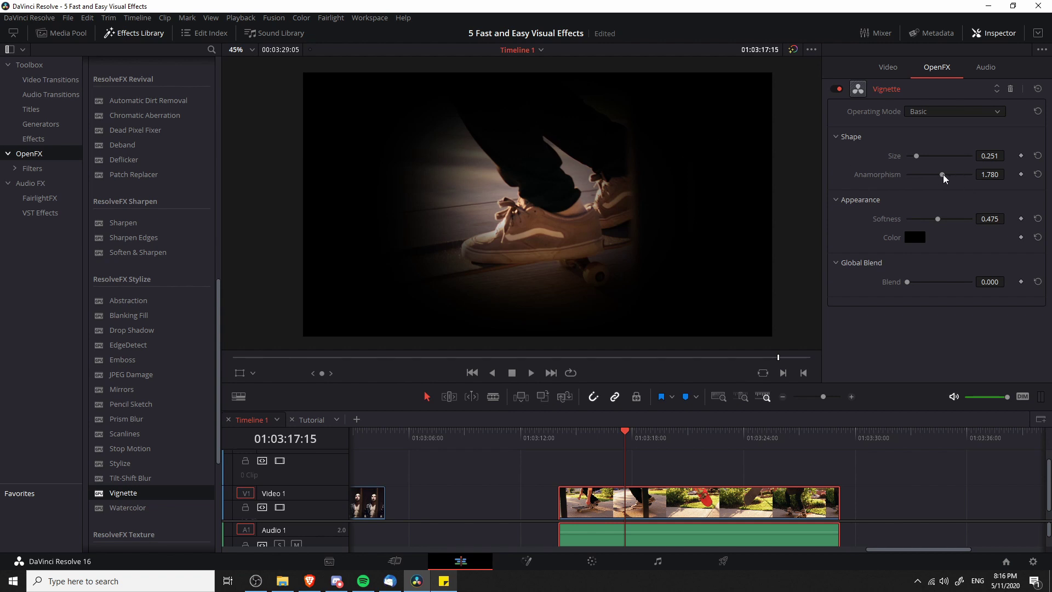
Reset Vignette Anamorphism, try it at 3.000, then settle it at 1.733.
{"action": "left_click_drag", "start_coordinate": [941, 175], "coordinate": [906, 175]}
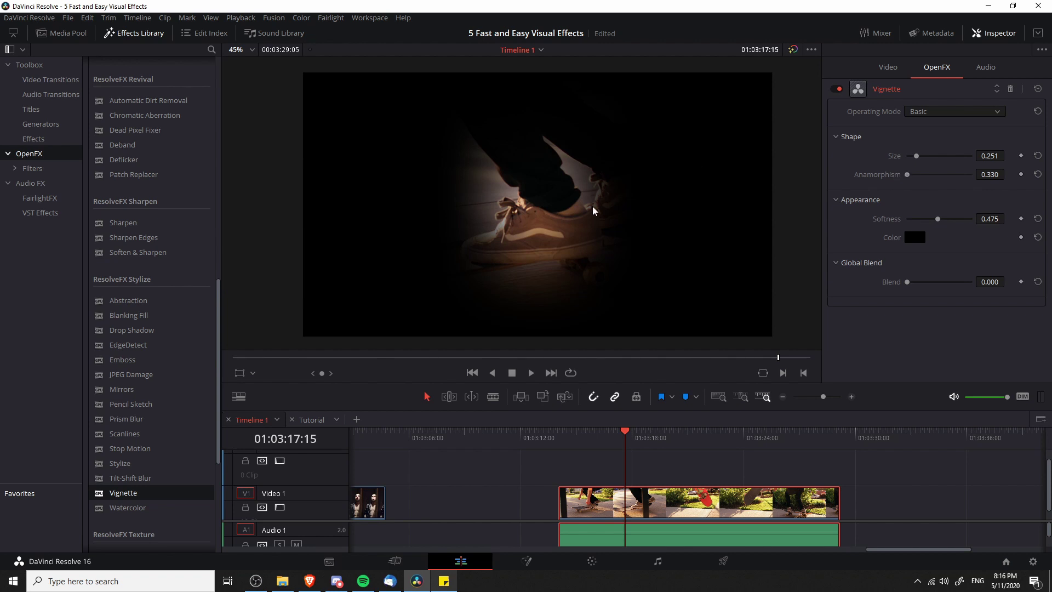
{"action": "double_click", "coordinate": [908, 175]}
{"action": "left_click_drag", "start_coordinate": [963, 184], "coordinate": [981, 186]}
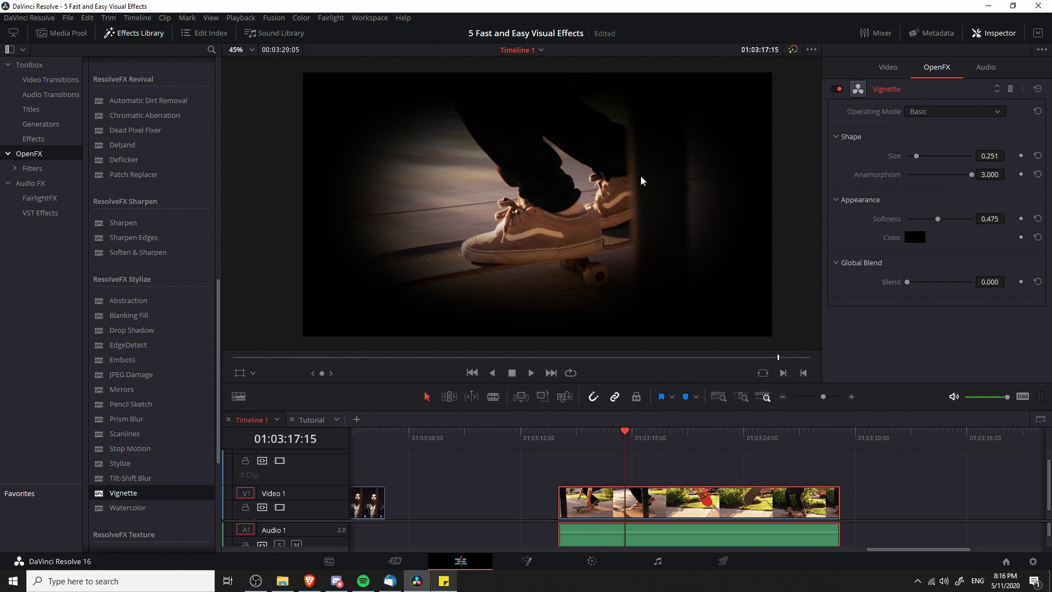
{"action": "left_click_drag", "start_coordinate": [972, 175], "coordinate": [941, 176]}
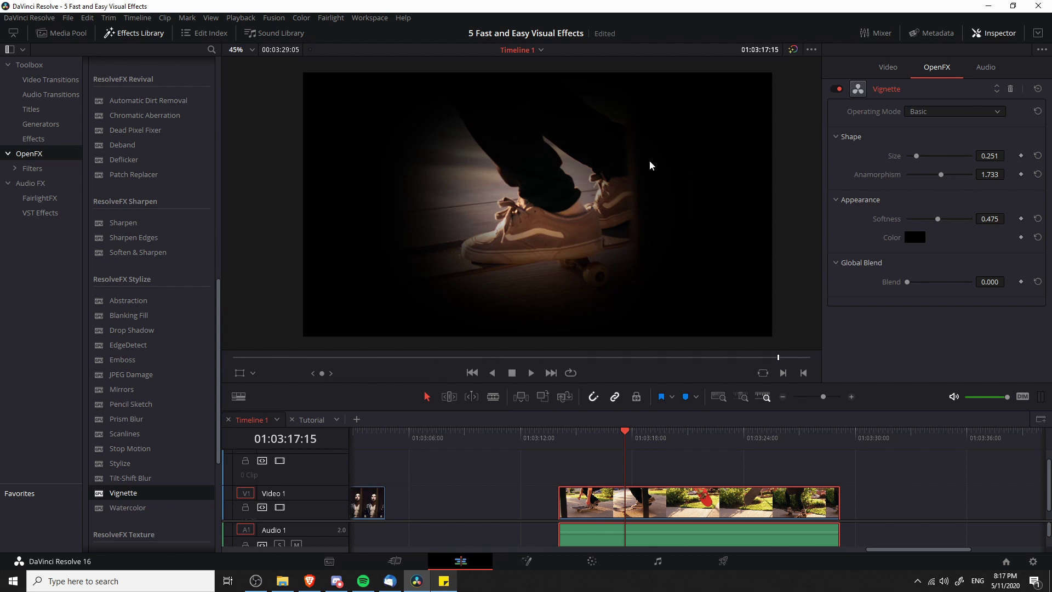
Switch the Vignette to Advanced mode and move its centre lower in the frame.
{"action": "left_click", "coordinate": [919, 118]}
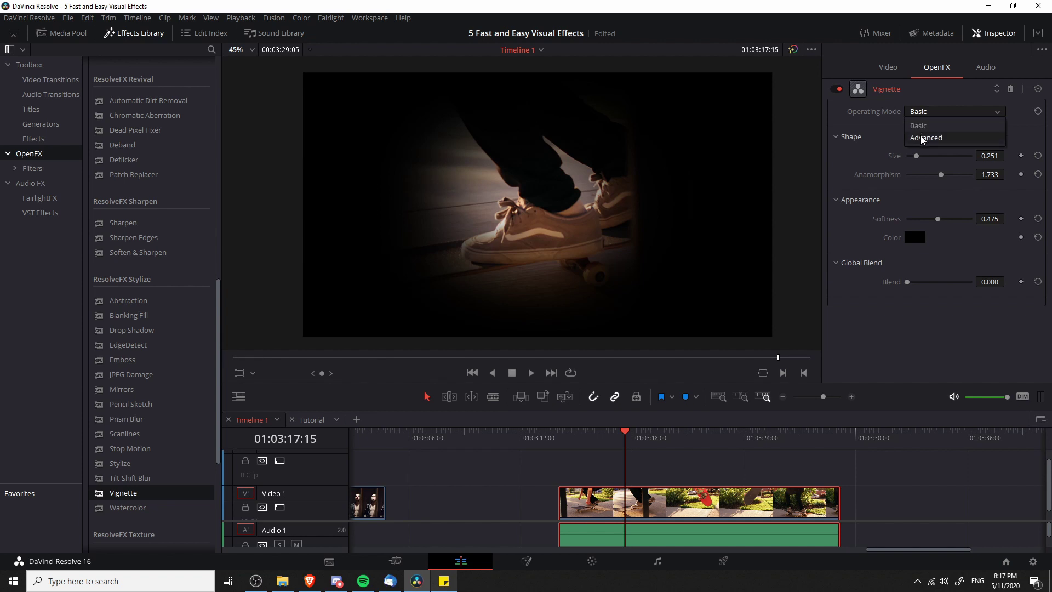
{"action": "left_click", "coordinate": [926, 136]}
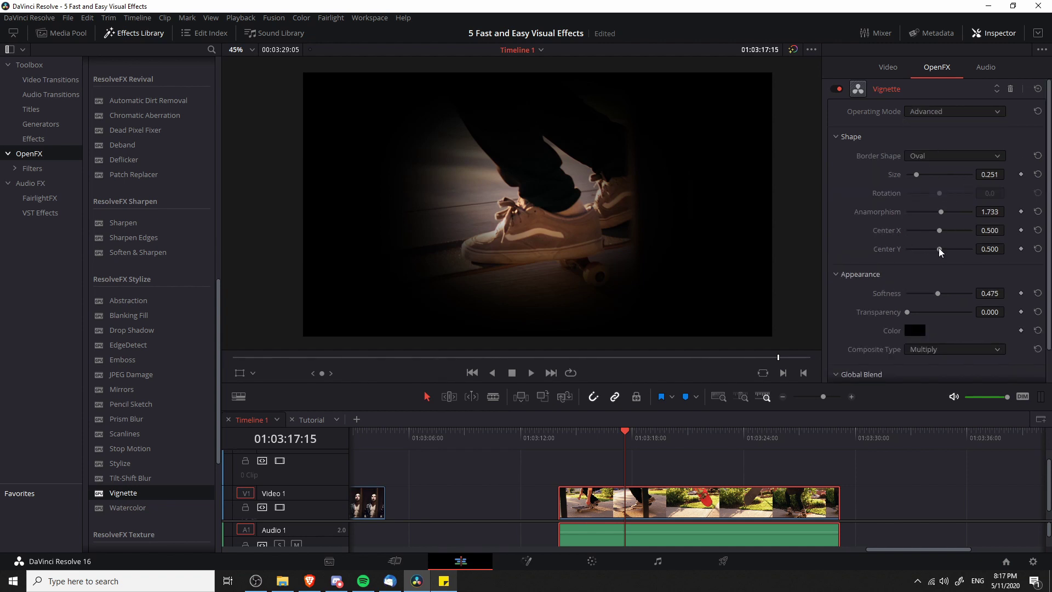
{"action": "left_click_drag", "start_coordinate": [940, 251], "coordinate": [943, 221]}
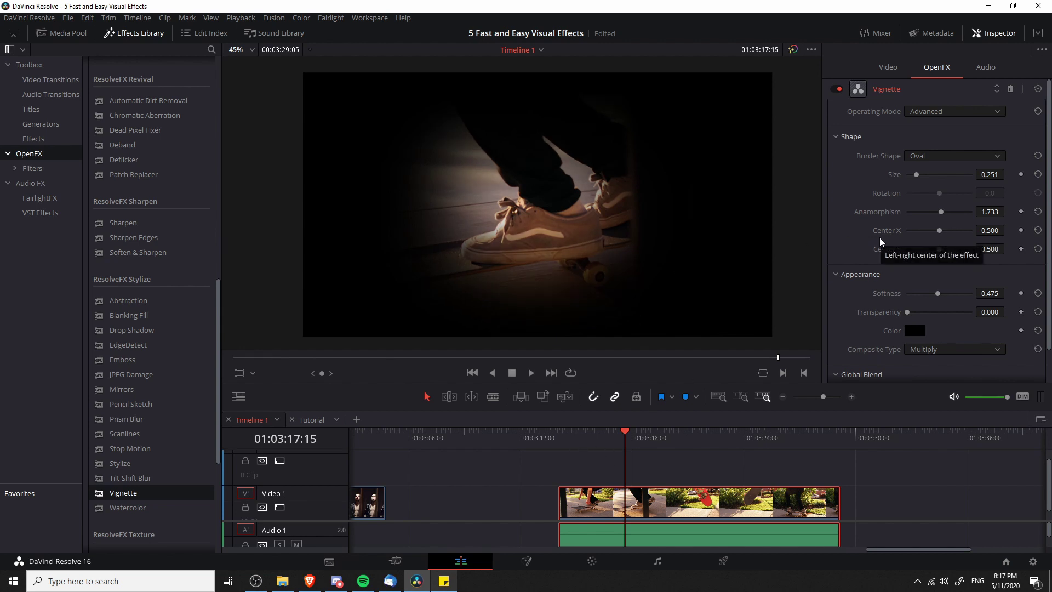
Keyframe Center X so the vignette sweeps from left to right, then preview the sweep.
{"action": "left_click", "coordinate": [566, 441]}
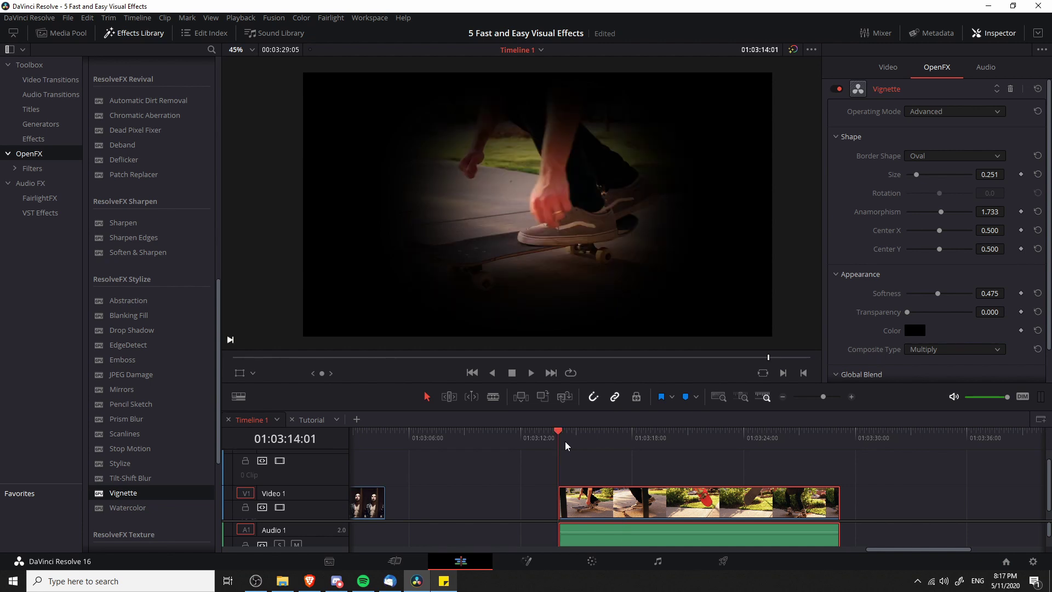
{"action": "left_click", "coordinate": [1021, 231]}
{"action": "left_click_drag", "start_coordinate": [940, 231], "coordinate": [920, 234]}
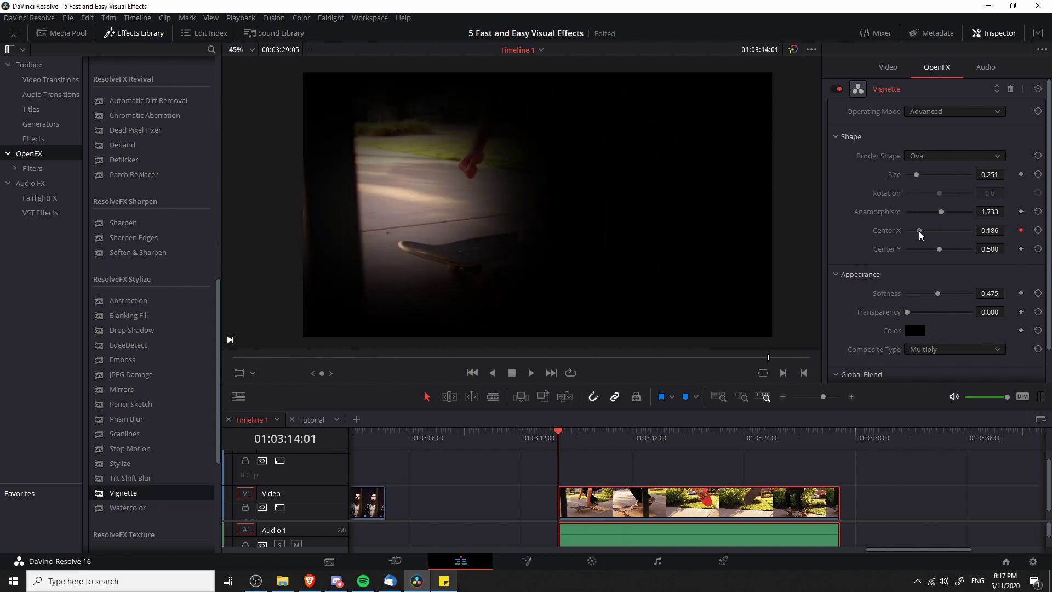
{"action": "left_click", "coordinate": [613, 442]}
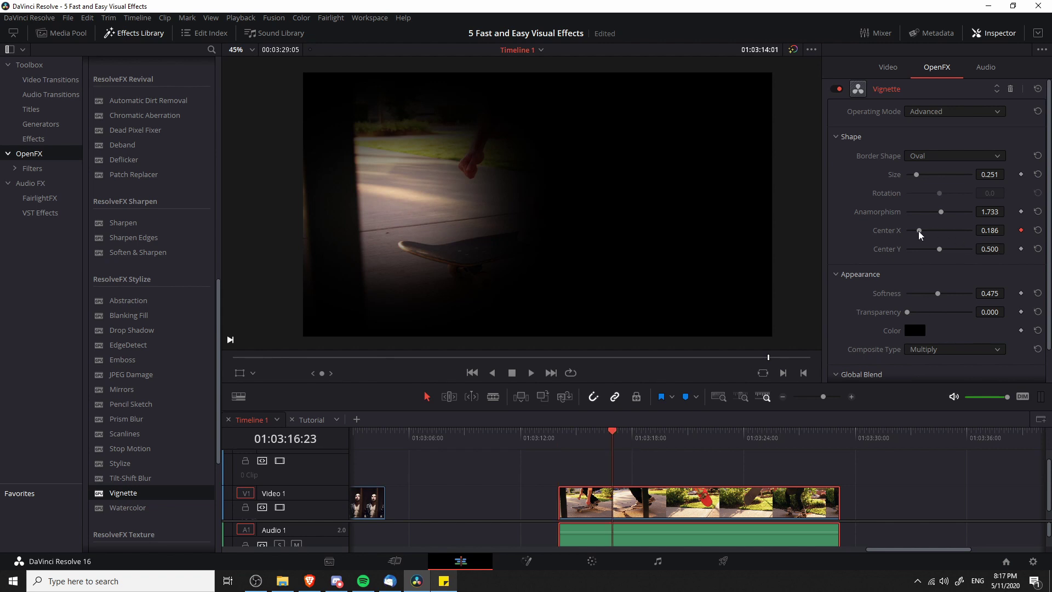
{"action": "left_click_drag", "start_coordinate": [920, 234], "coordinate": [980, 238]}
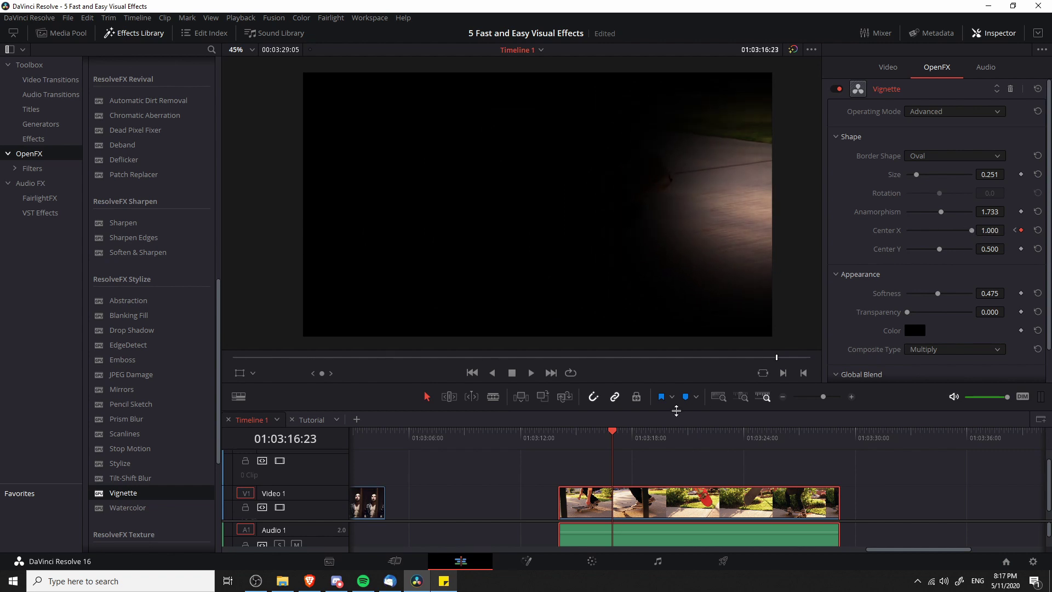
{"action": "left_click", "coordinate": [558, 442]}
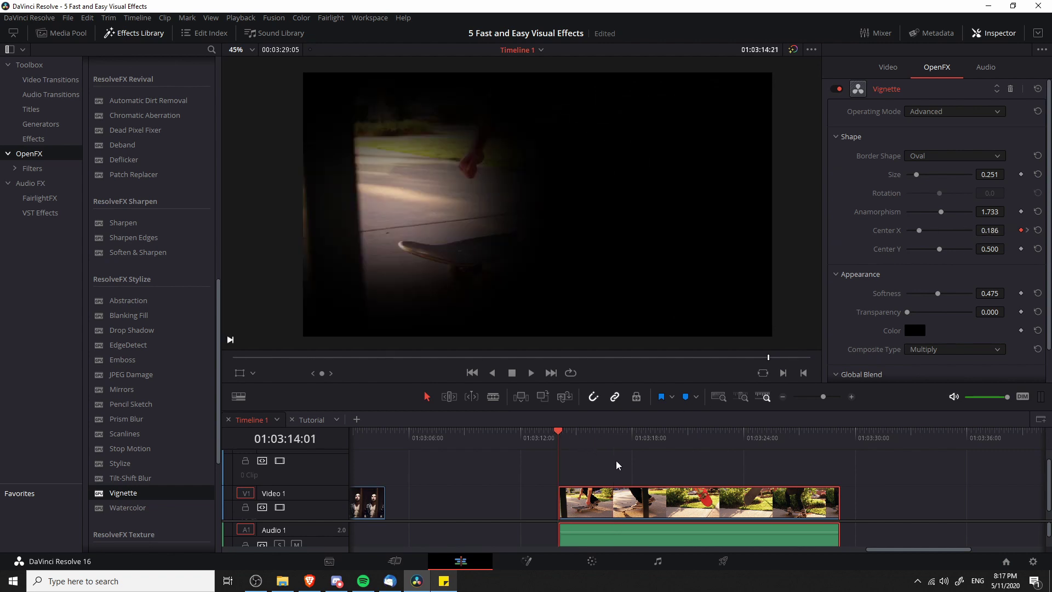
{"action": "key", "text": "space"}
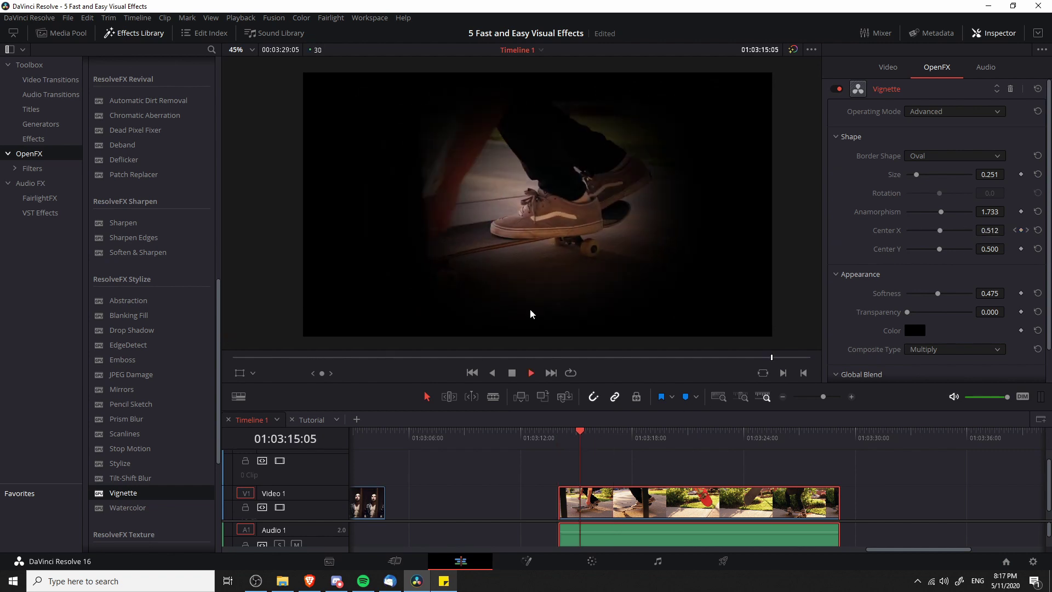
{"action": "left_click", "coordinate": [558, 441]}
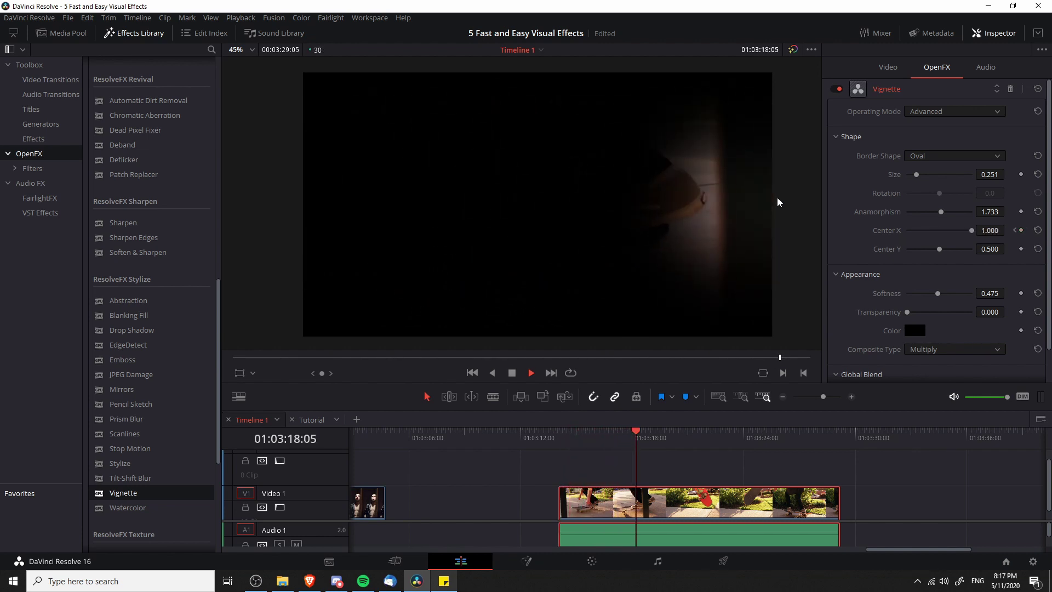
{"action": "key", "text": "space"}
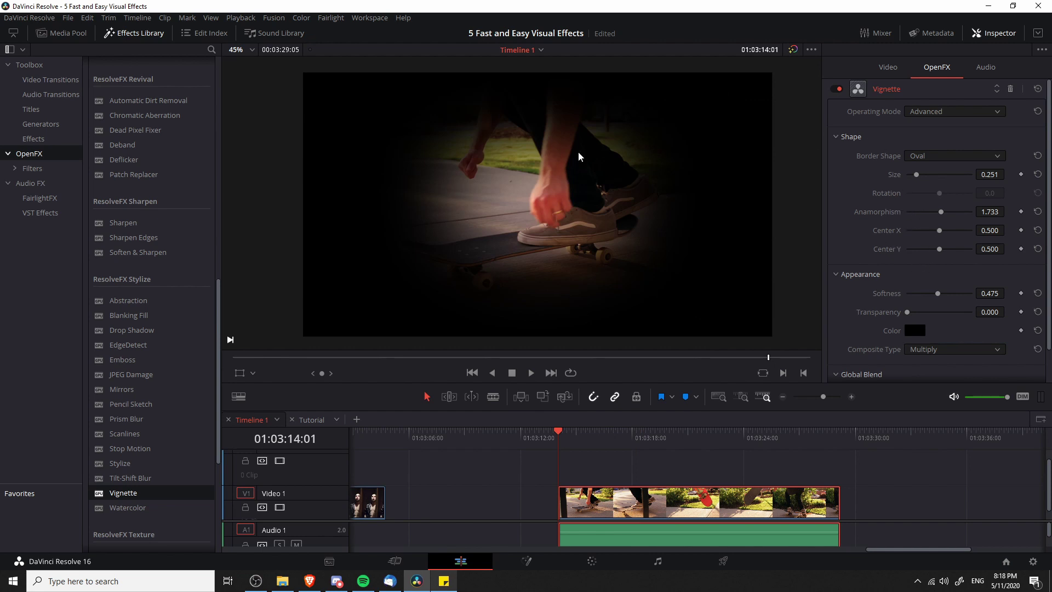
{"action": "key", "text": "space"}
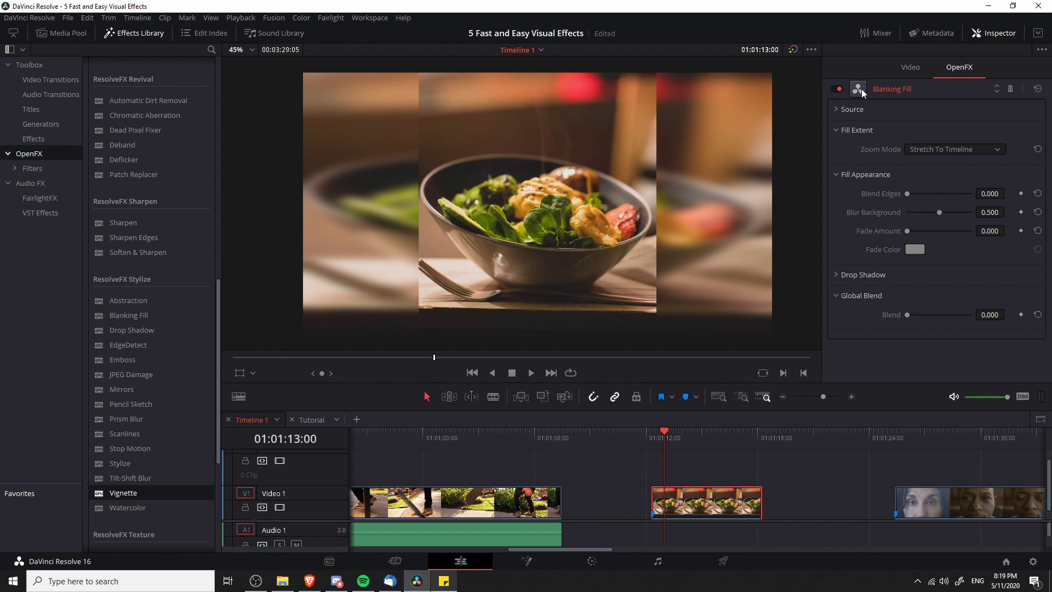
Toggle the salad bowl clip's Blanking Fill off and on to compare the blurred side fill.
{"action": "left_click", "coordinate": [836, 88]}
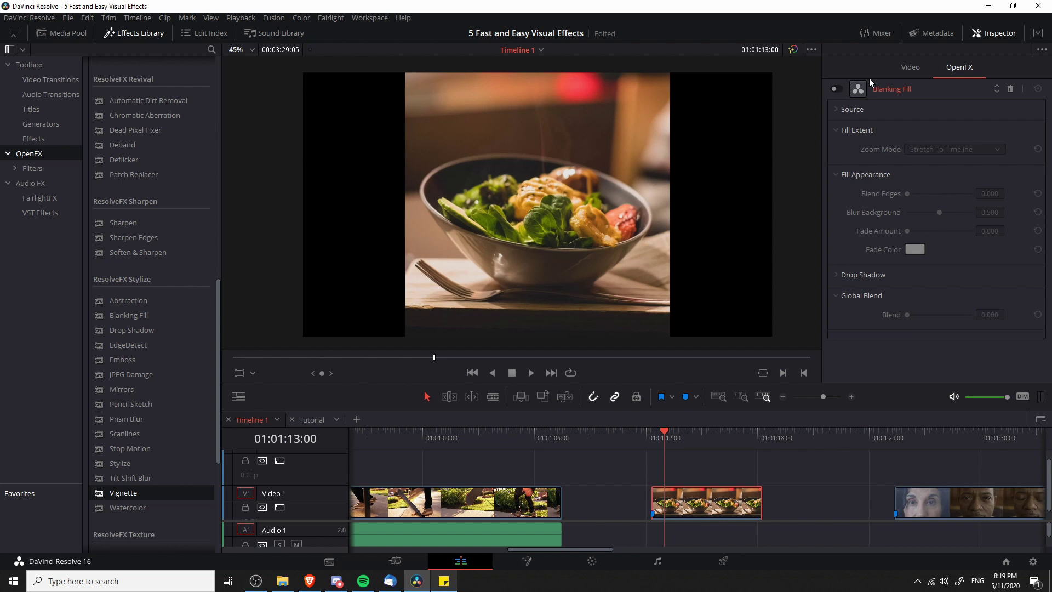
{"action": "left_click", "coordinate": [836, 89]}
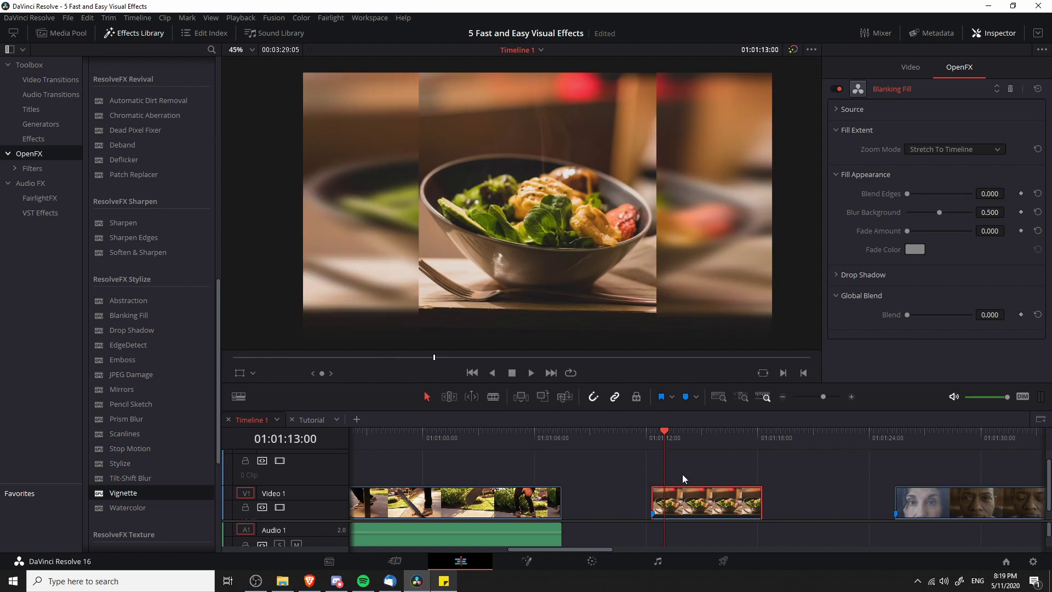
{"action": "scroll", "coordinate": [682, 474], "scroll_direction": "down", "scroll_amount": 1}
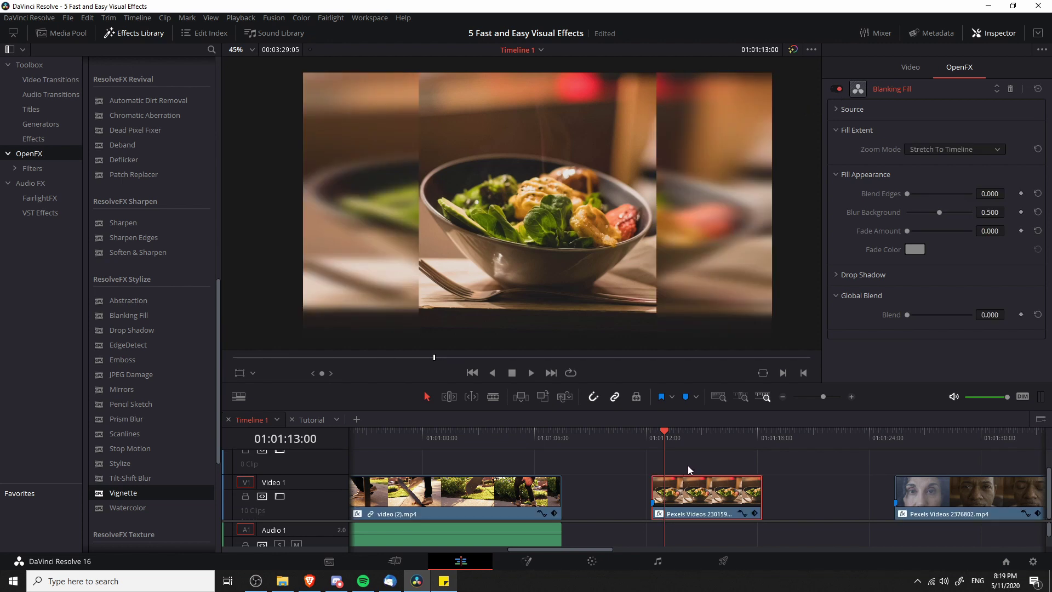
{"action": "left_click_drag", "start_coordinate": [218, 300], "coordinate": [219, 327]}
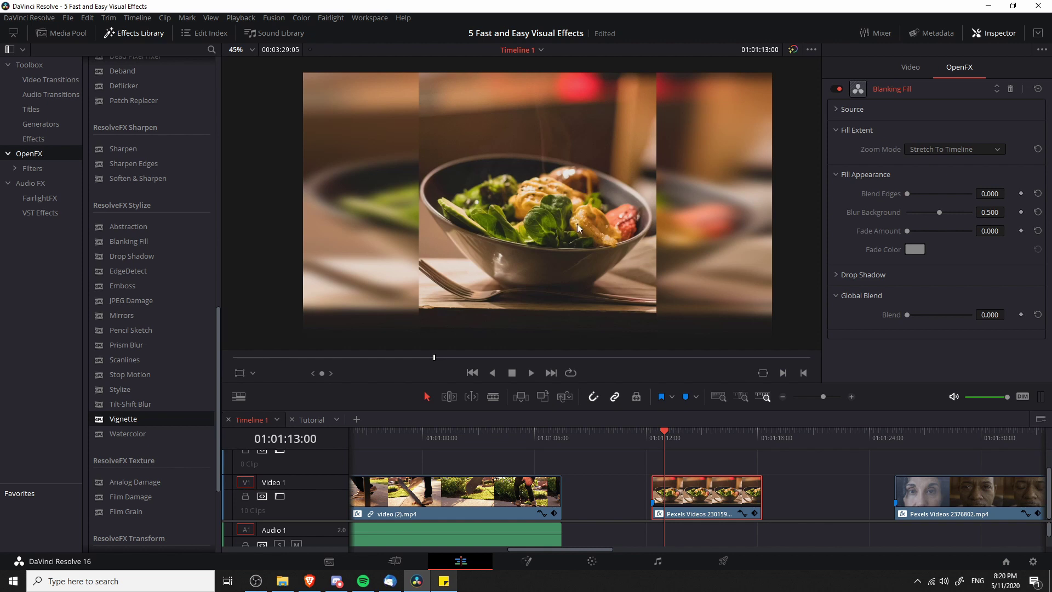
Set Blanking Fill Blur Background to 0.678 and raise Fade Amount to 0.313.
{"action": "left_click_drag", "start_coordinate": [941, 213], "coordinate": [959, 214]}
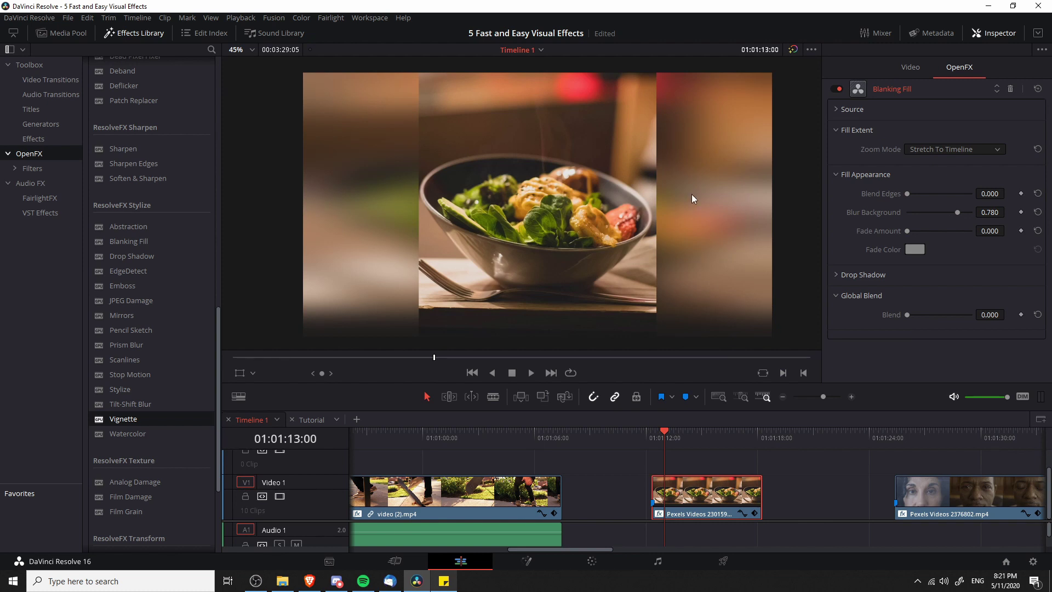
{"action": "left_click_drag", "start_coordinate": [954, 212], "coordinate": [950, 213]}
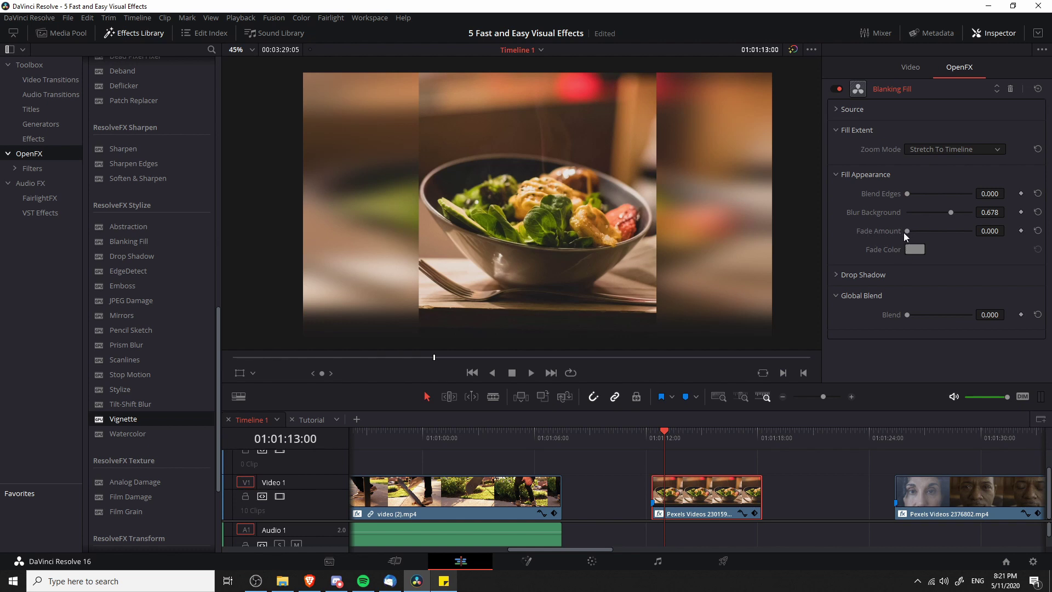
{"action": "left_click_drag", "start_coordinate": [906, 232], "coordinate": [927, 231]}
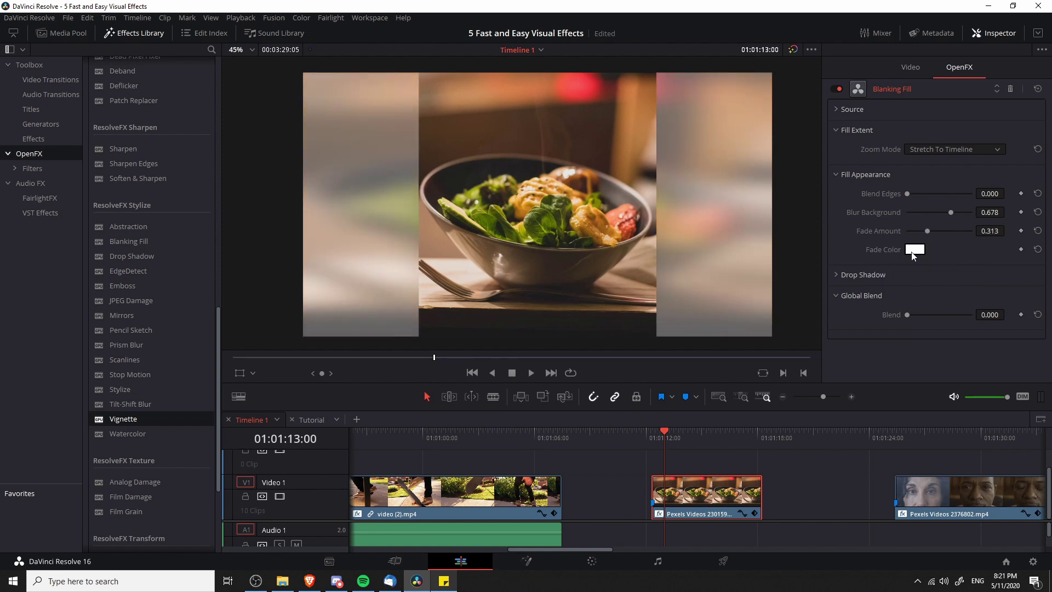
Try several fade colours, settle on dark navy, and park the playhead within the food clip.
{"action": "left_click", "coordinate": [913, 254]}
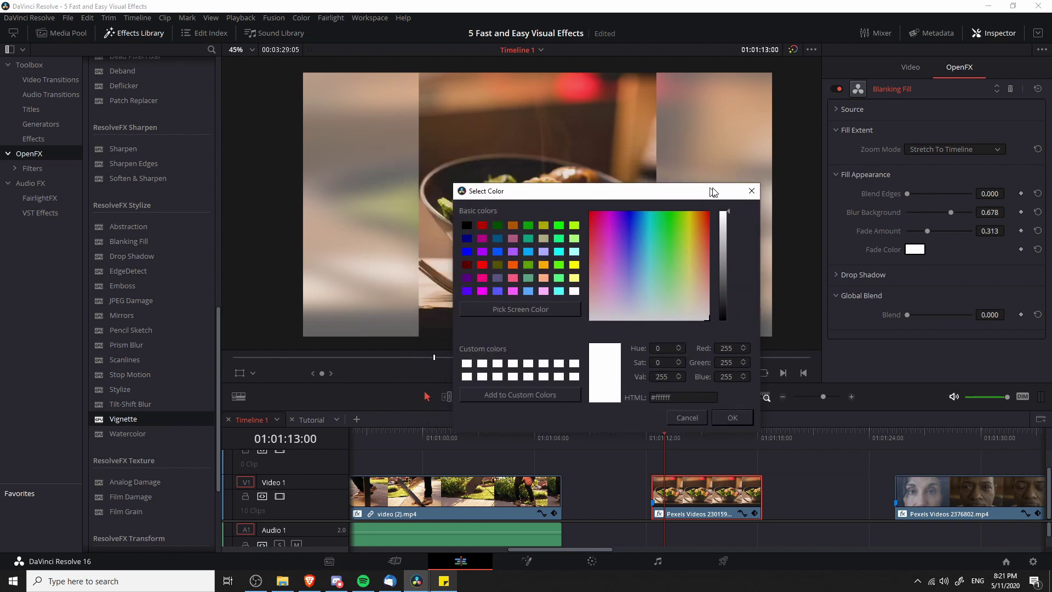
{"action": "left_click_drag", "start_coordinate": [712, 192], "coordinate": [784, 232]}
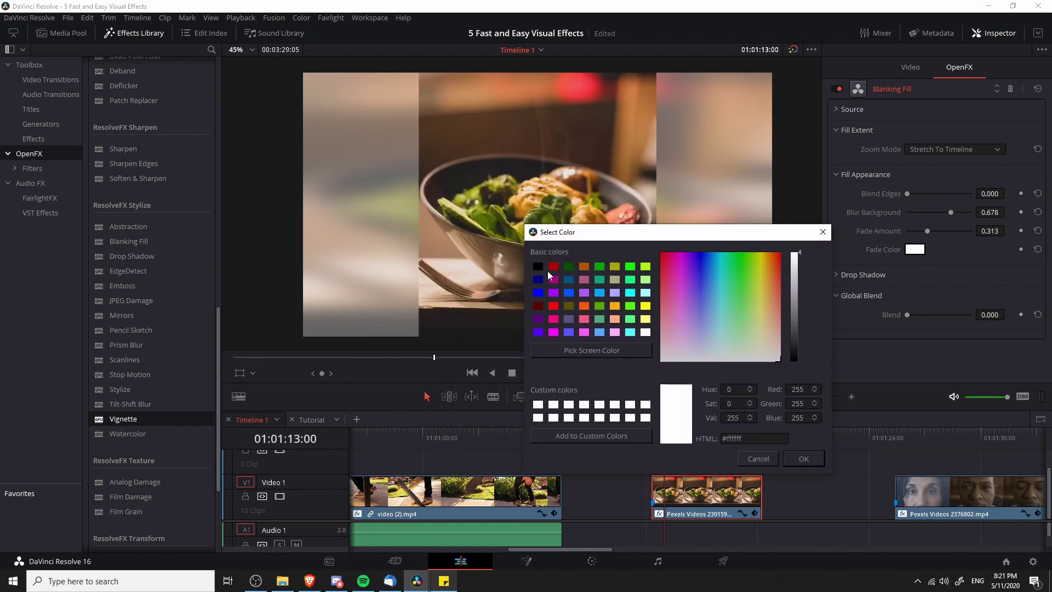
{"action": "left_click", "coordinate": [554, 267]}
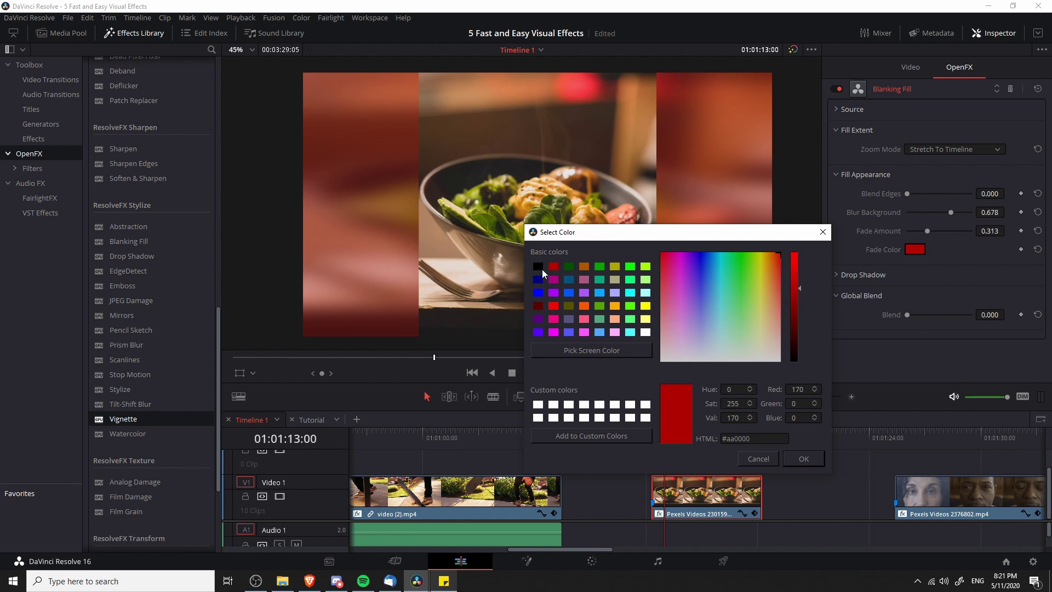
{"action": "left_click", "coordinate": [536, 264]}
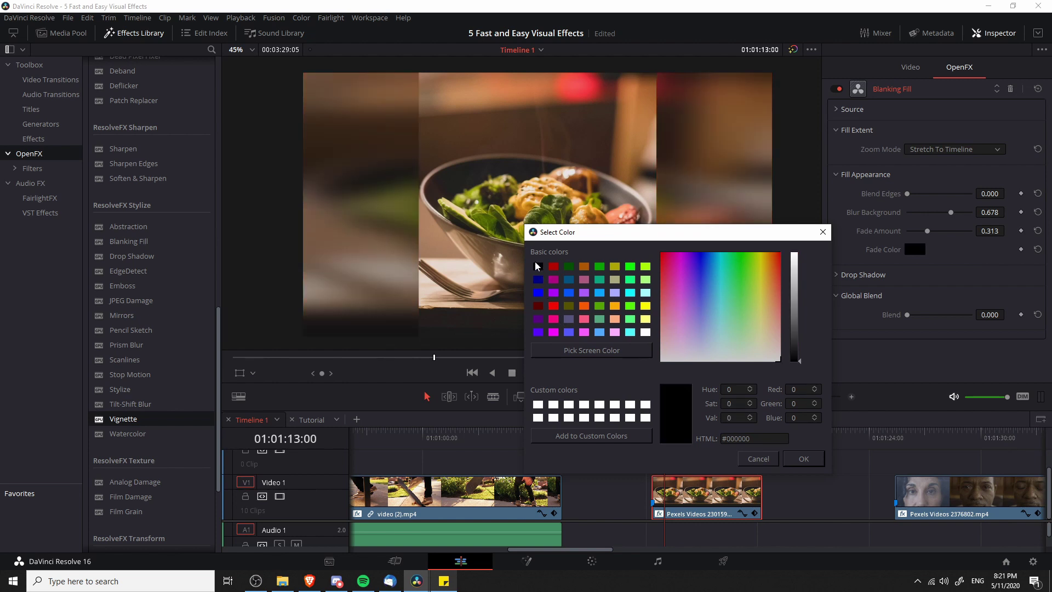
{"action": "mouse_move", "coordinate": [797, 338]}
{"action": "left_mouse_down"}
{"action": "mouse_move", "coordinate": [798, 258]}
{"action": "mouse_move", "coordinate": [798, 329]}
{"action": "left_mouse_up"}
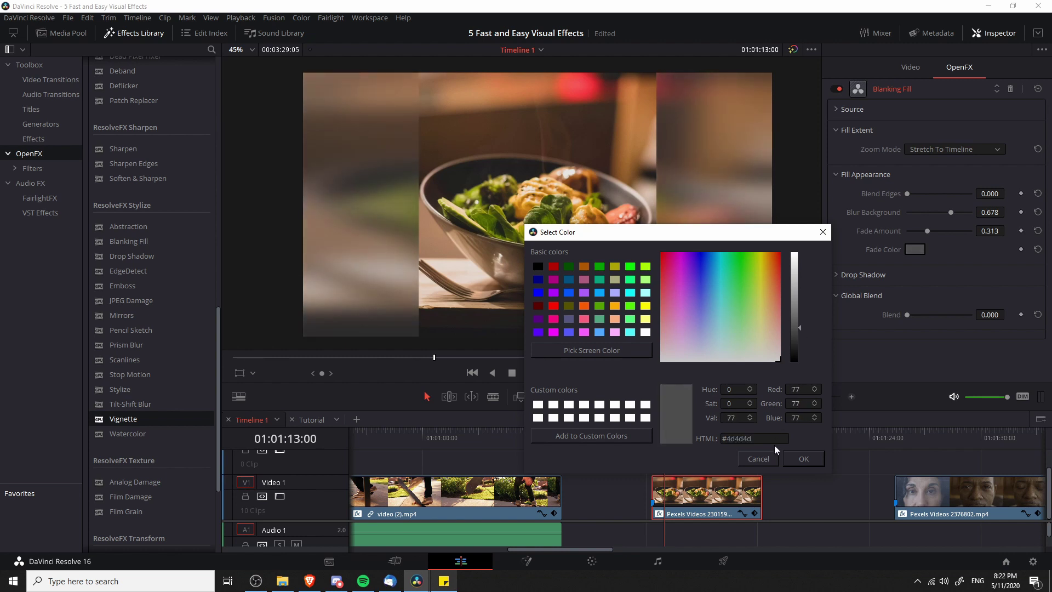
{"action": "left_click", "coordinate": [585, 331]}
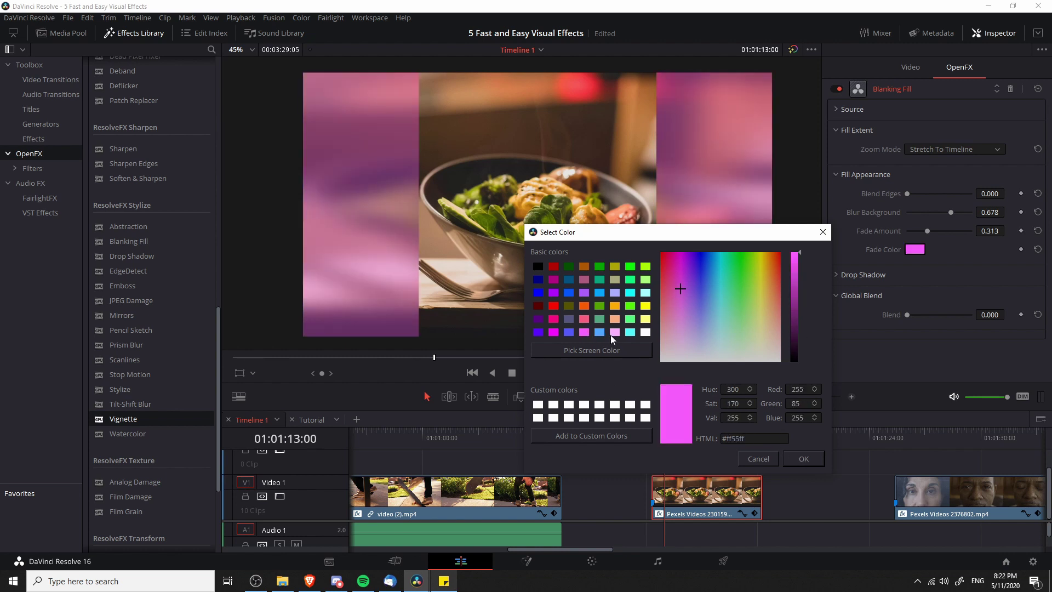
{"action": "left_click", "coordinate": [613, 332]}
{"action": "left_click", "coordinate": [631, 331]}
{"action": "left_click", "coordinate": [631, 294]}
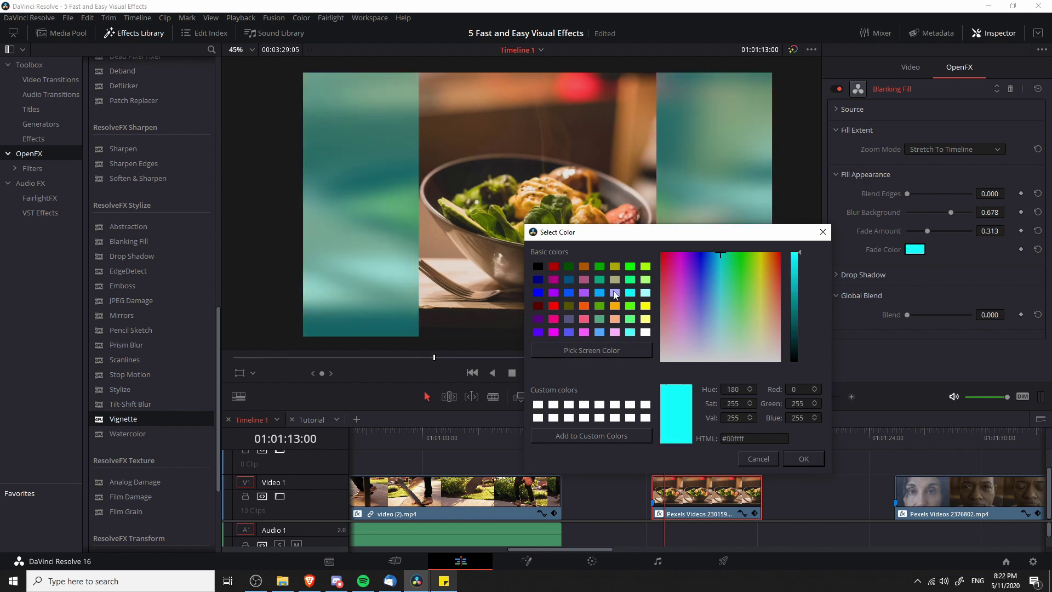
{"action": "left_click", "coordinate": [615, 293]}
{"action": "left_click", "coordinate": [611, 279]}
{"action": "left_click", "coordinate": [599, 280]}
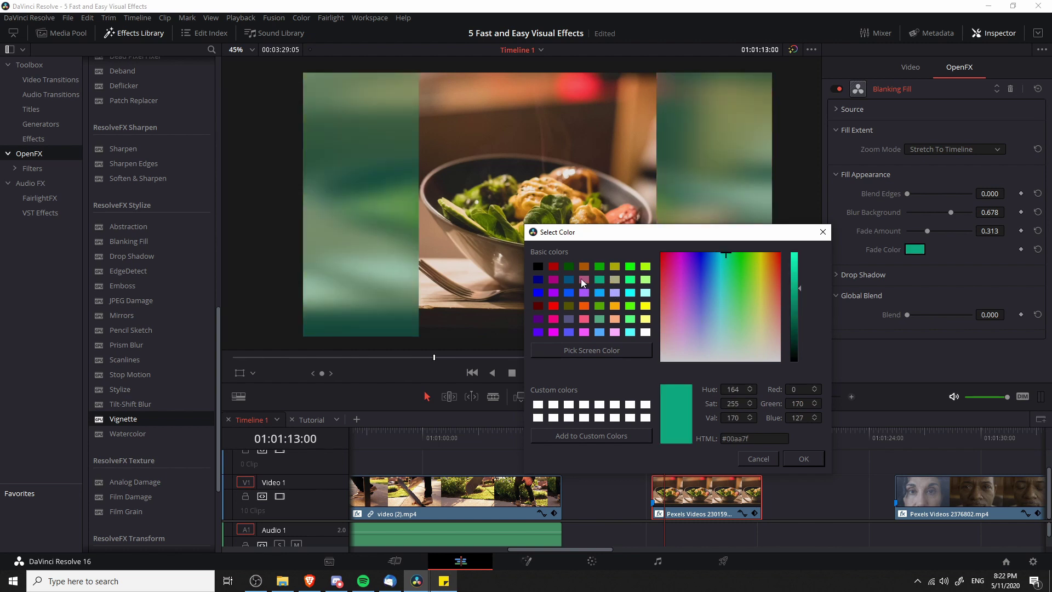
{"action": "left_click", "coordinate": [584, 279]}
{"action": "left_click", "coordinate": [568, 331]}
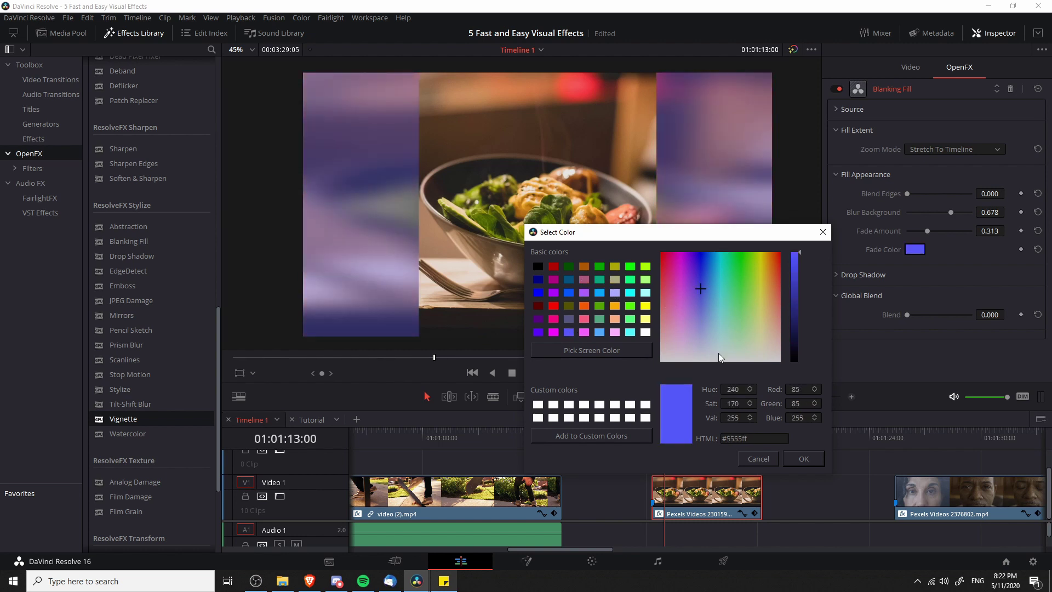
{"action": "left_click", "coordinate": [803, 458]}
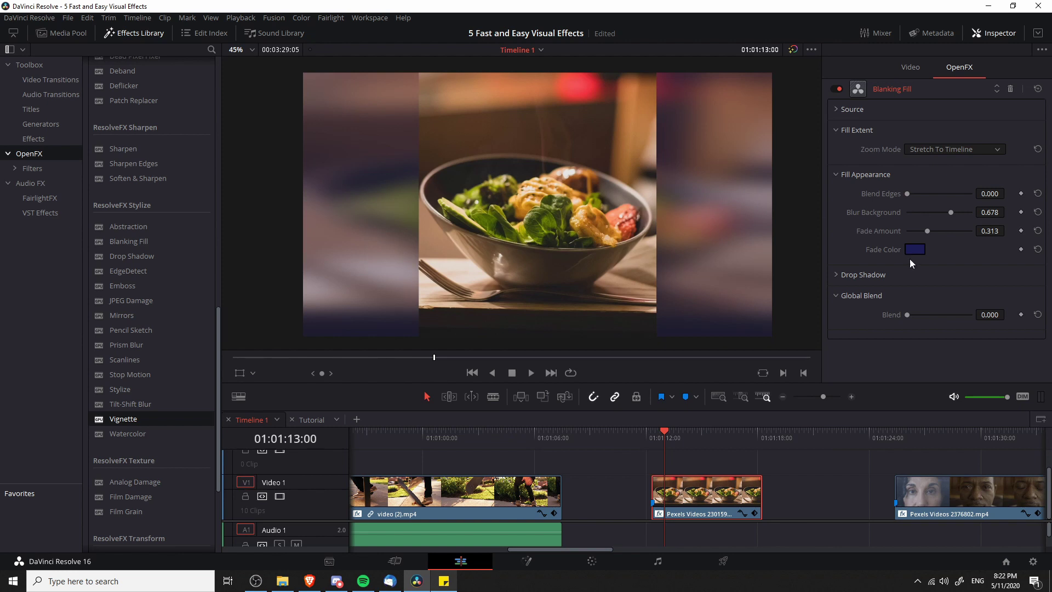
{"action": "left_click", "coordinate": [652, 435]}
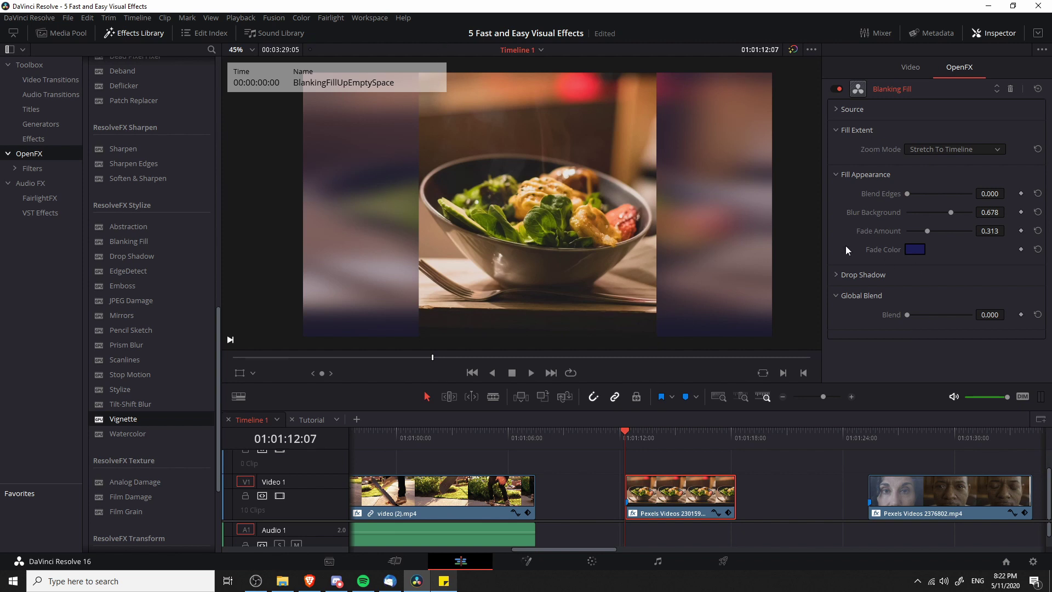
{"action": "left_click", "coordinate": [838, 275]}
{"action": "scroll", "coordinate": [851, 317], "scroll_direction": "down", "scroll_amount": 1}
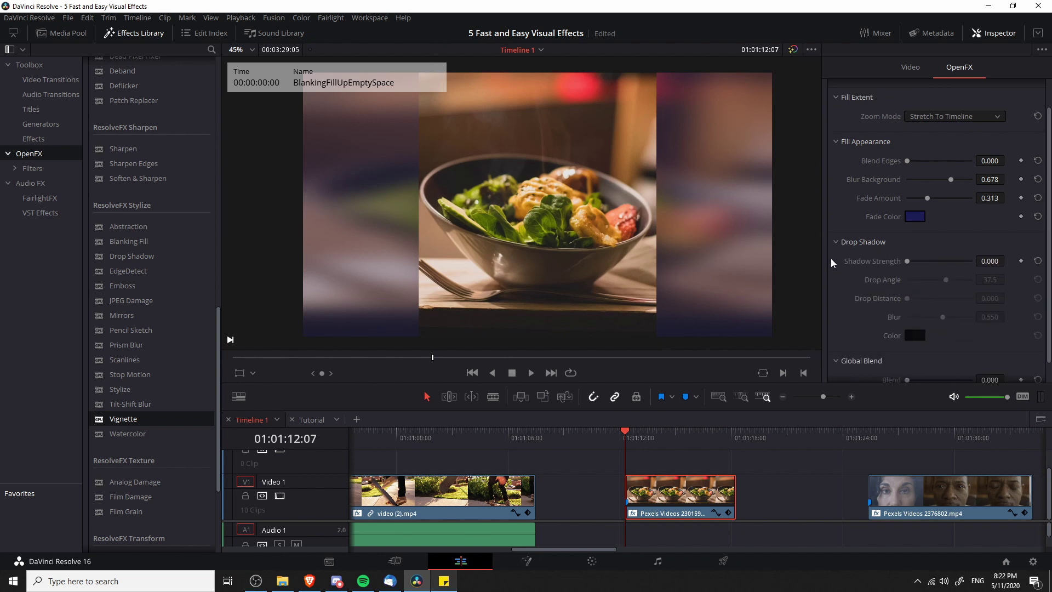
{"action": "left_click", "coordinate": [908, 262]}
{"action": "left_click_drag", "start_coordinate": [908, 264], "coordinate": [955, 264]}
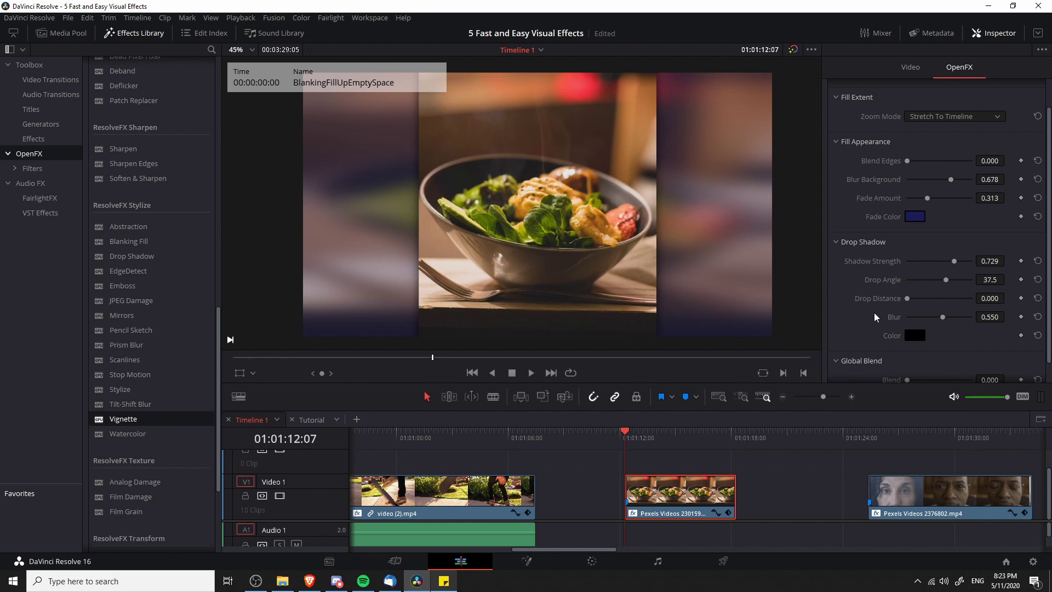
{"action": "scroll", "coordinate": [866, 318], "scroll_direction": "down", "scroll_amount": 1}
{"action": "scroll", "coordinate": [658, 171], "scroll_direction": "down", "scroll_amount": 1}
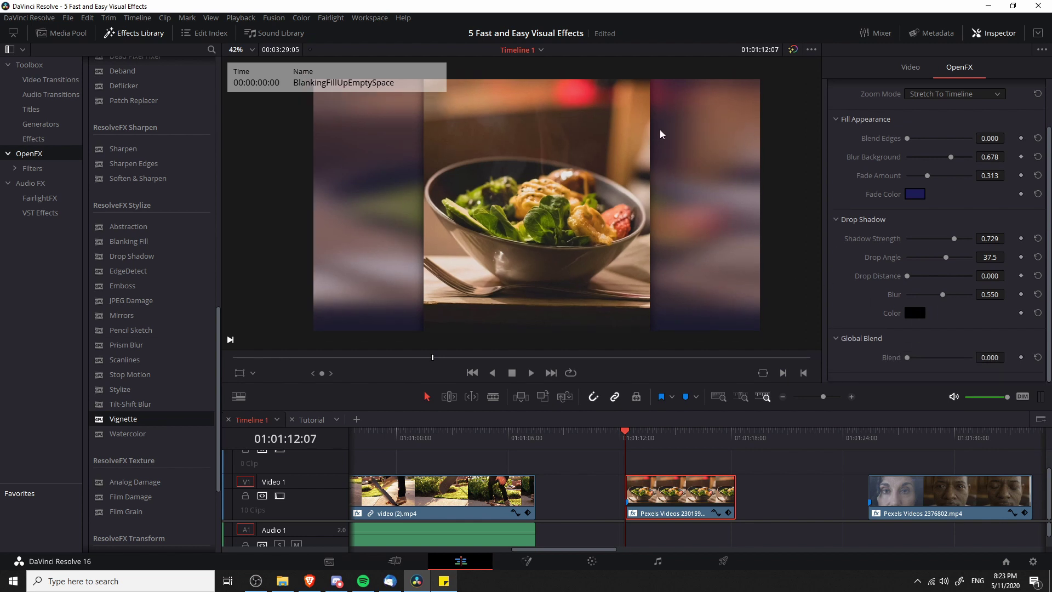
{"action": "double_click", "coordinate": [953, 239]}
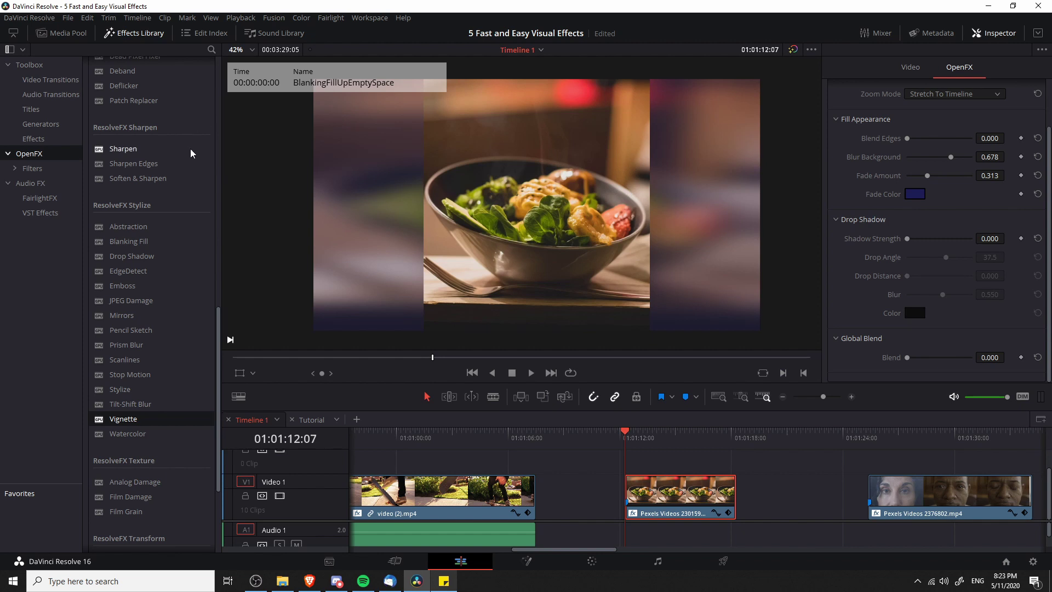
{"action": "left_click", "coordinate": [836, 220]}
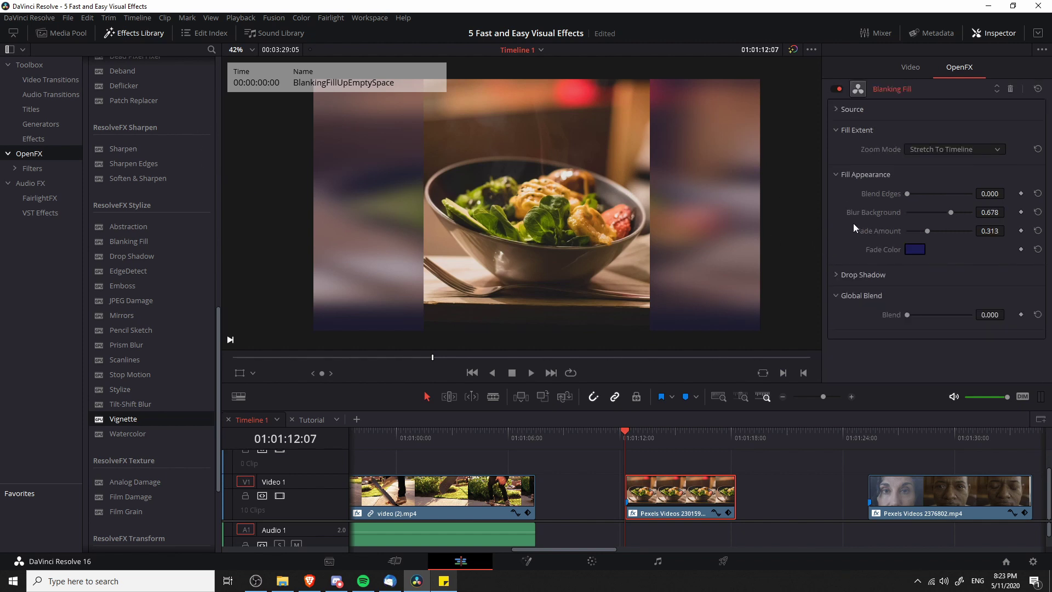
Preview the food clip's fill, then move to the Pexels Videos 2376802.mp4 face clip.
{"action": "key", "text": "space"}
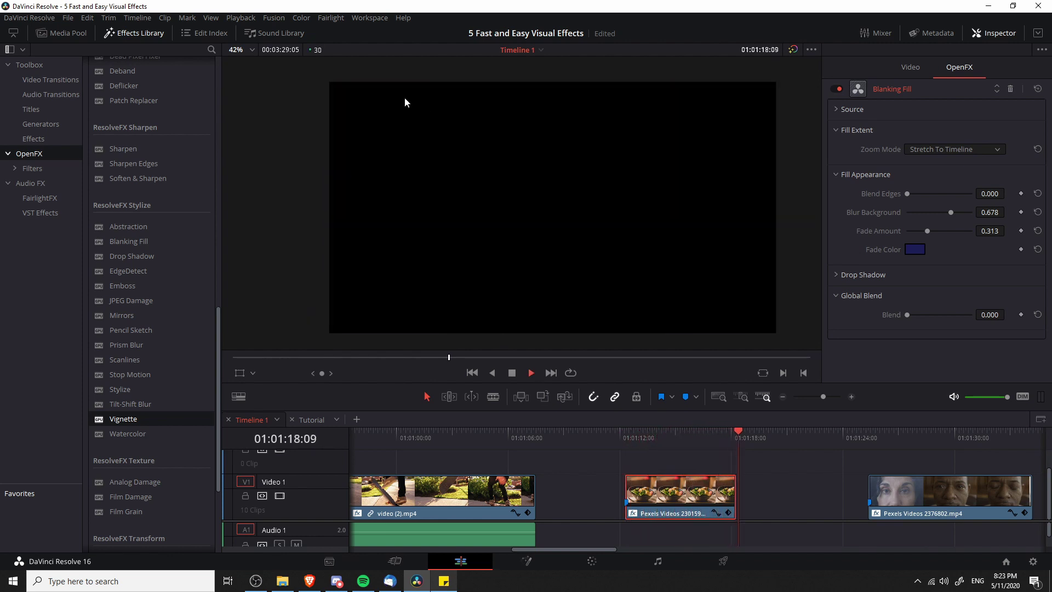
{"action": "key", "text": "Down"}
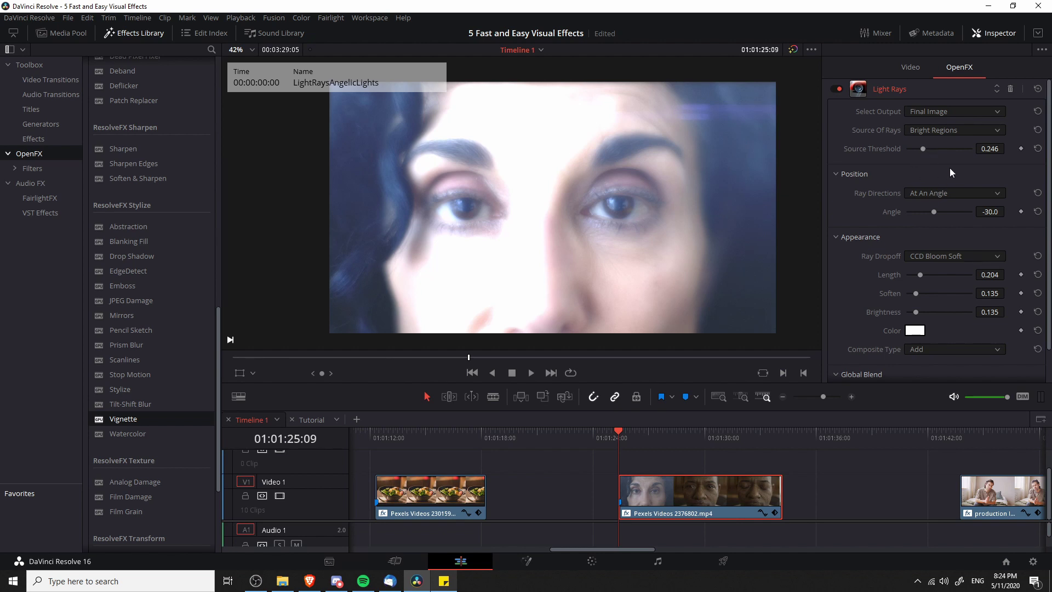
Disable the first face clip's Light Rays, play it to compare, then scroll to the later Pexels clip.
{"action": "scroll", "coordinate": [949, 171], "scroll_direction": "down", "scroll_amount": 2}
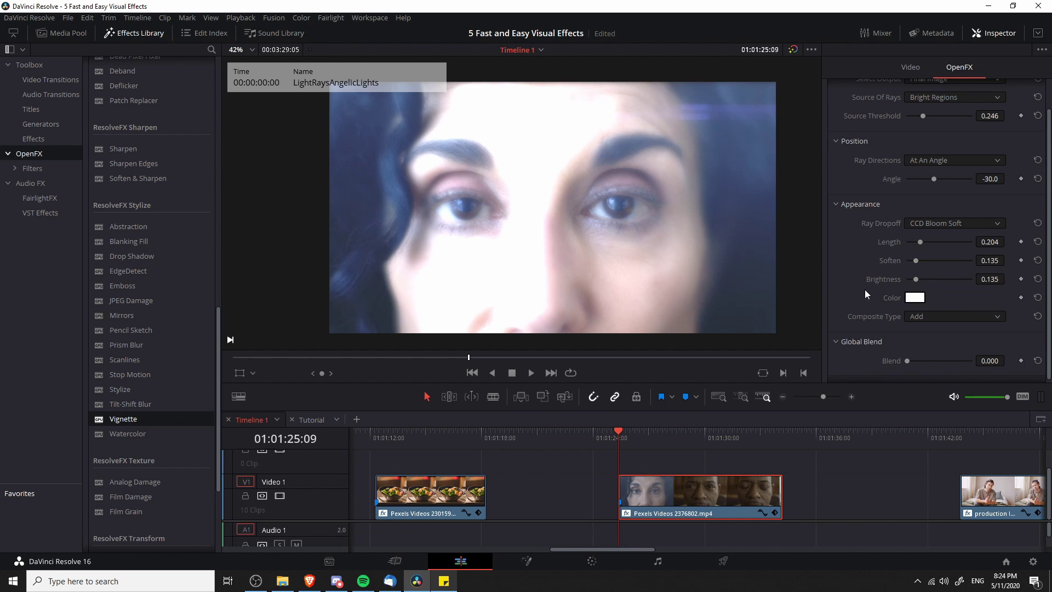
{"action": "scroll", "coordinate": [853, 92], "scroll_direction": "up", "scroll_amount": 2}
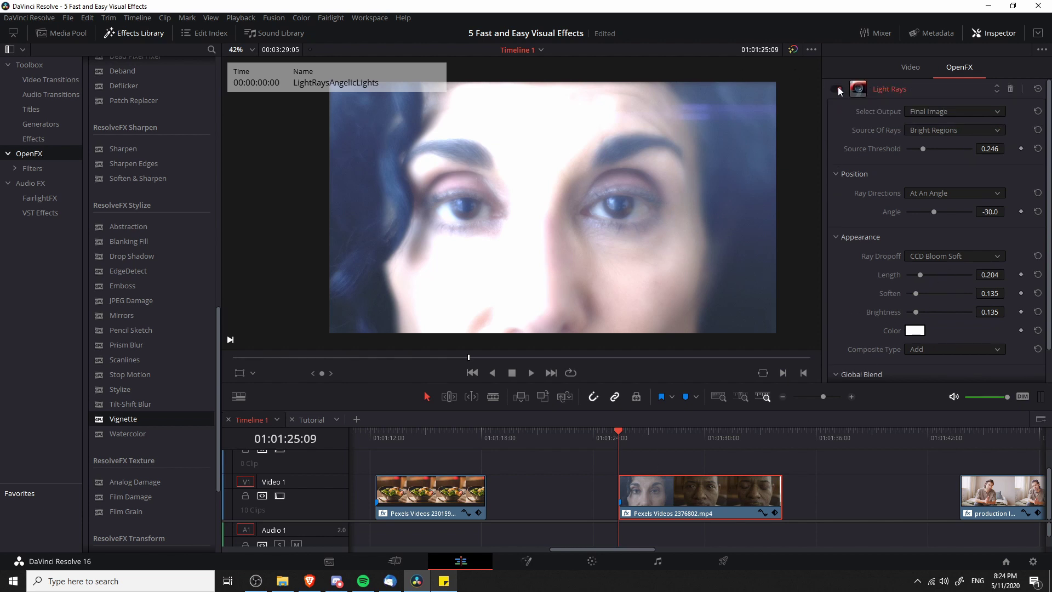
{"action": "left_click", "coordinate": [836, 88]}
{"action": "key", "text": "space"}
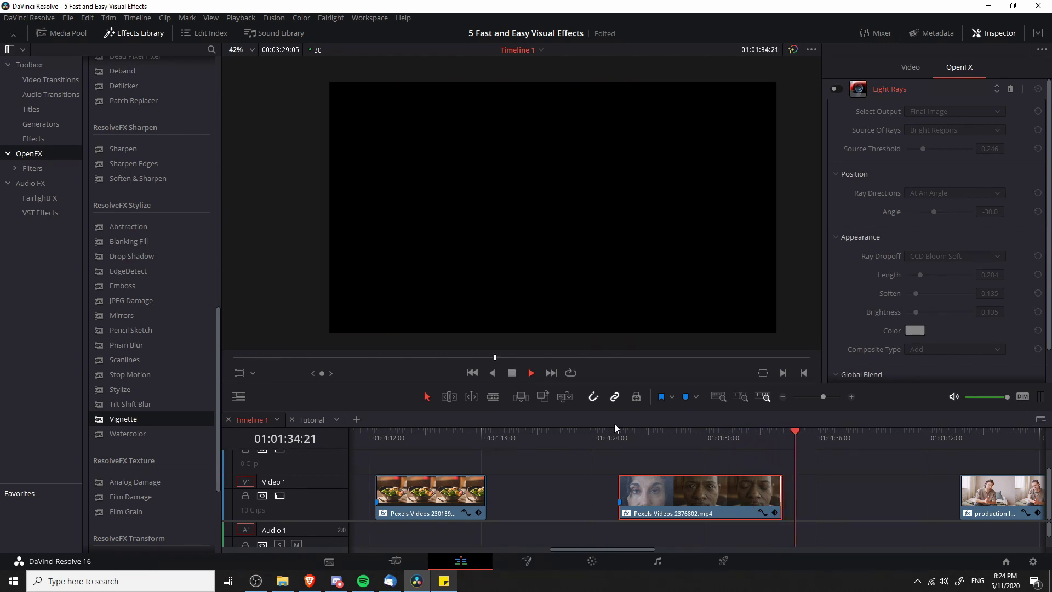
{"action": "left_click", "coordinate": [632, 440]}
{"action": "left_click", "coordinate": [517, 376]}
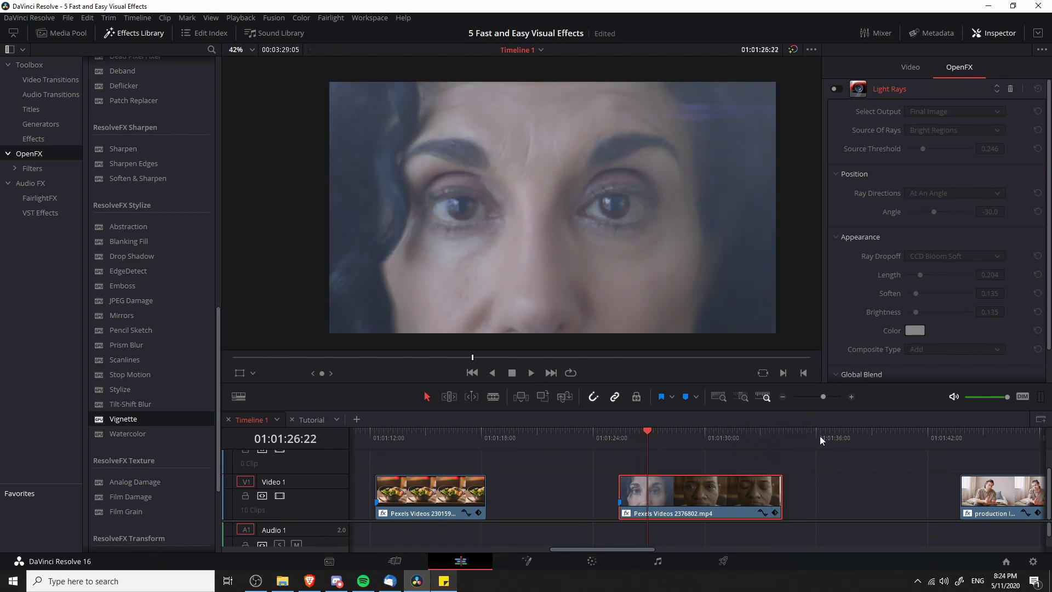
{"action": "scroll", "coordinate": [798, 477], "scroll_direction": "right", "scroll_amount": 6}
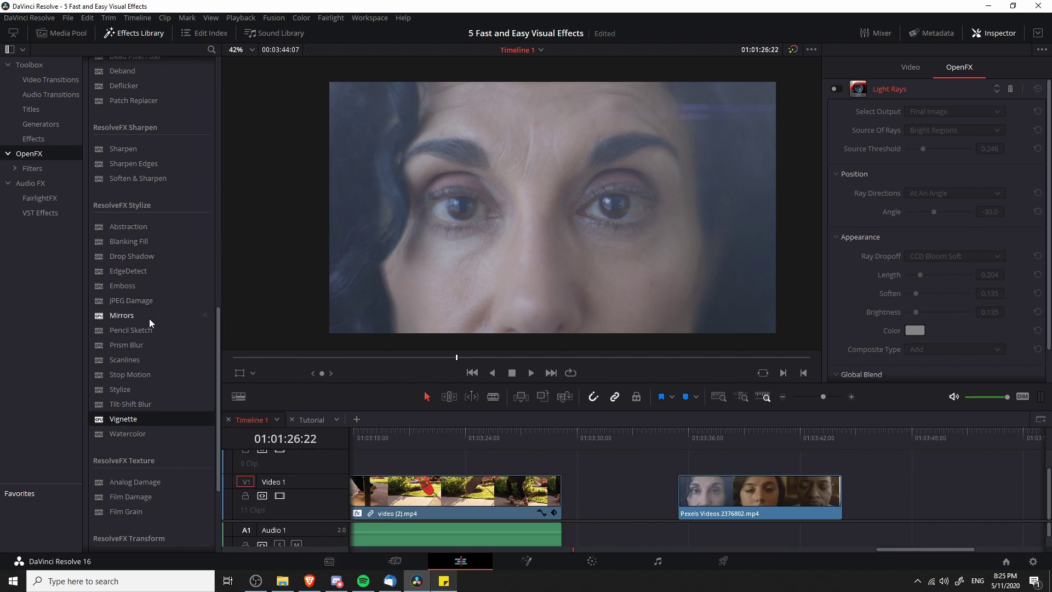
Apply the ResolveFX Light 'Light Rays' effect to the later Pexels face clip.
{"action": "left_click_drag", "start_coordinate": [218, 312], "coordinate": [199, 141]}
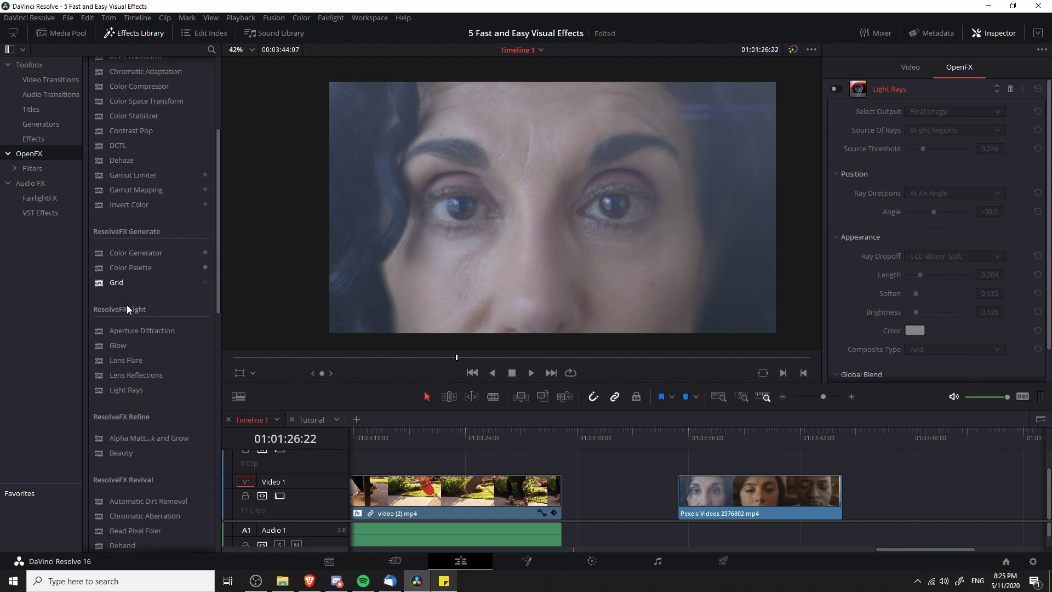
{"action": "mouse_move", "coordinate": [126, 311]}
{"action": "left_click_drag", "start_coordinate": [136, 390], "coordinate": [743, 491]}
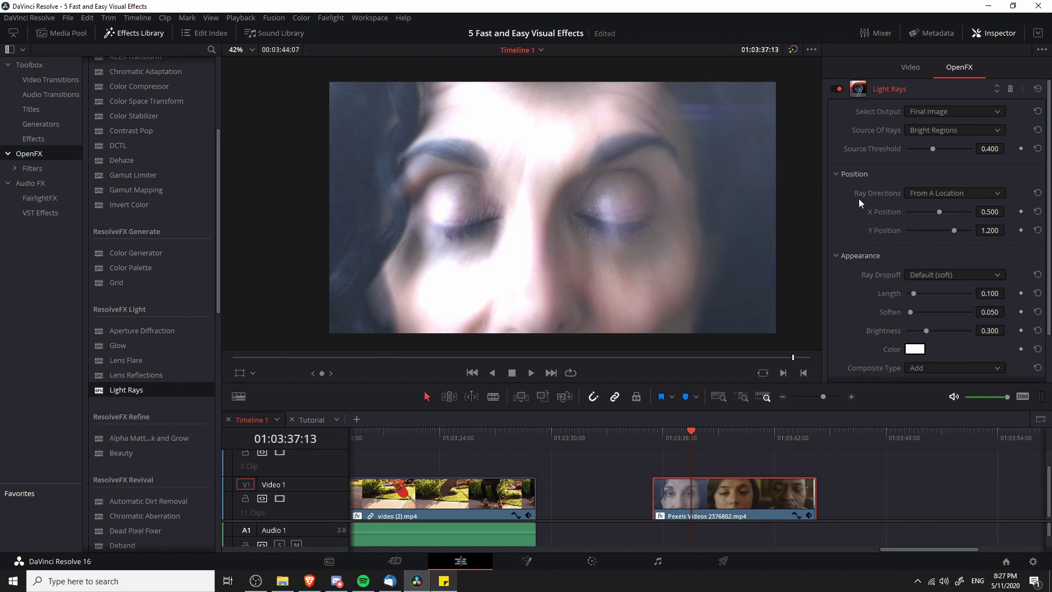
Point the rays At An Angle of -27.5, with Soften 0.500 and CCD Bloom Soft ray dropoff.
{"action": "left_click", "coordinate": [938, 196]}
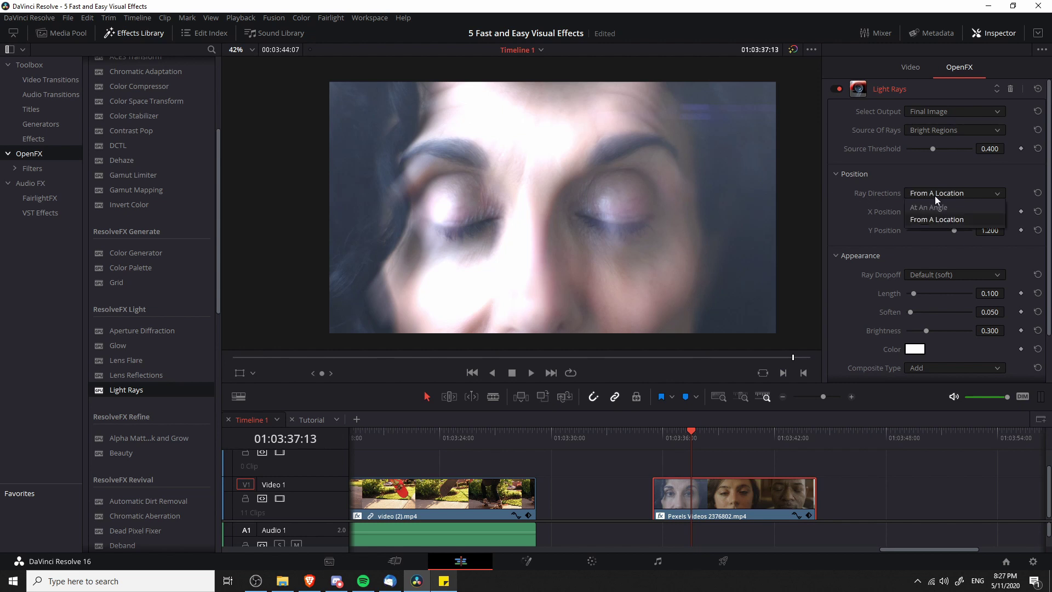
{"action": "left_click", "coordinate": [947, 206]}
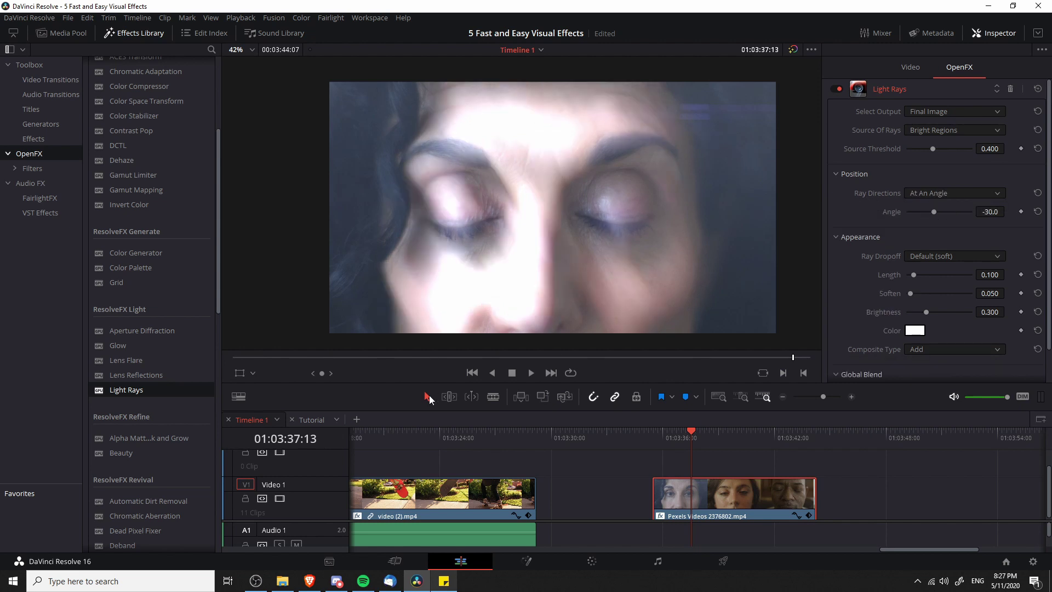
{"action": "left_click_drag", "start_coordinate": [425, 384], "coordinate": [425, 401]}
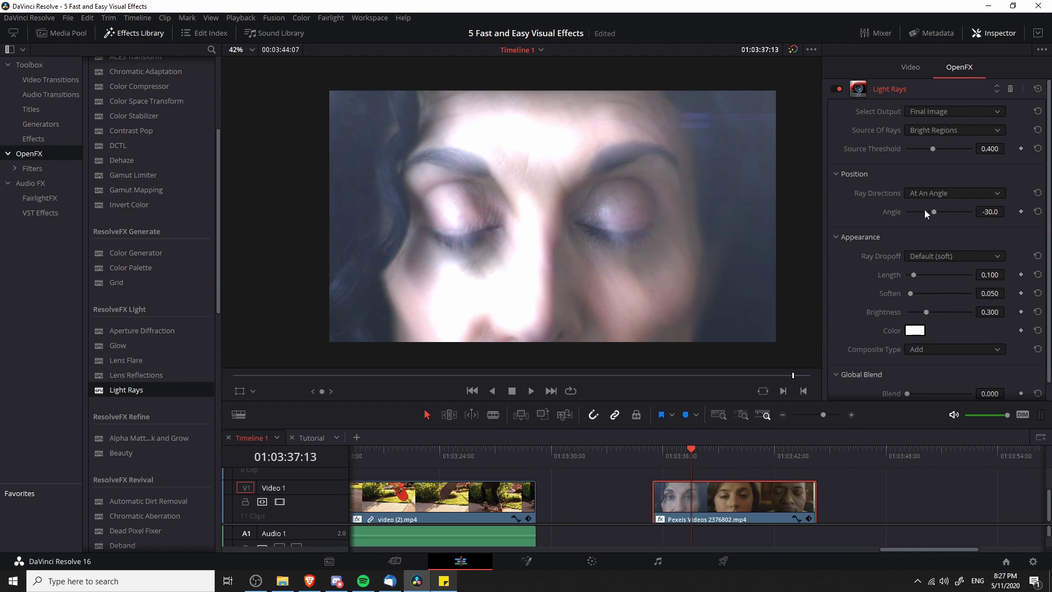
{"action": "mouse_move", "coordinate": [934, 212]}
{"action": "left_mouse_down"}
{"action": "mouse_move", "coordinate": [953, 211]}
{"action": "mouse_move", "coordinate": [935, 213]}
{"action": "left_mouse_up"}
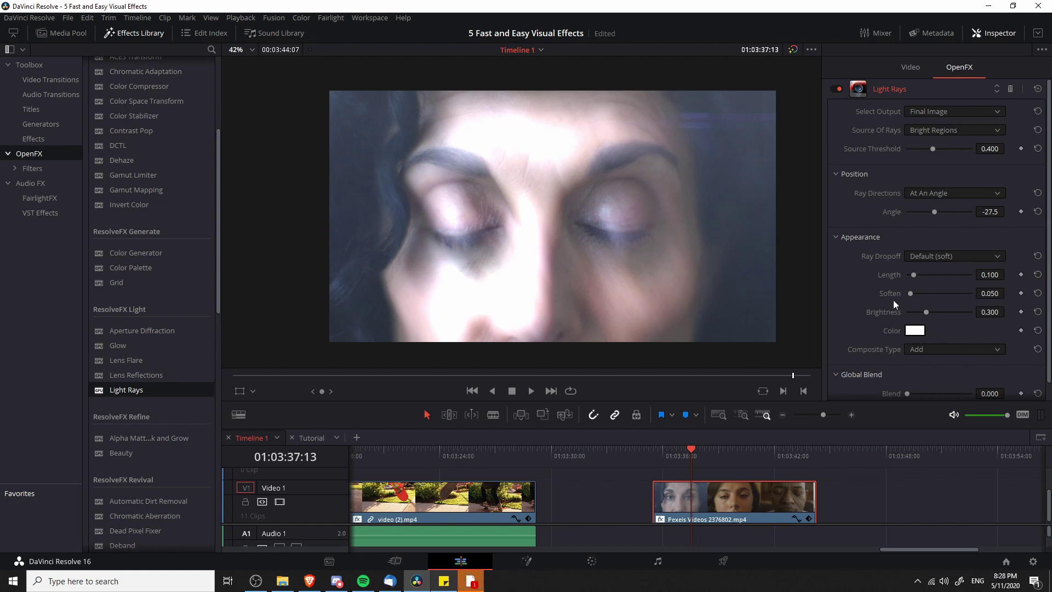
{"action": "left_click_drag", "start_coordinate": [910, 294], "coordinate": [940, 295]}
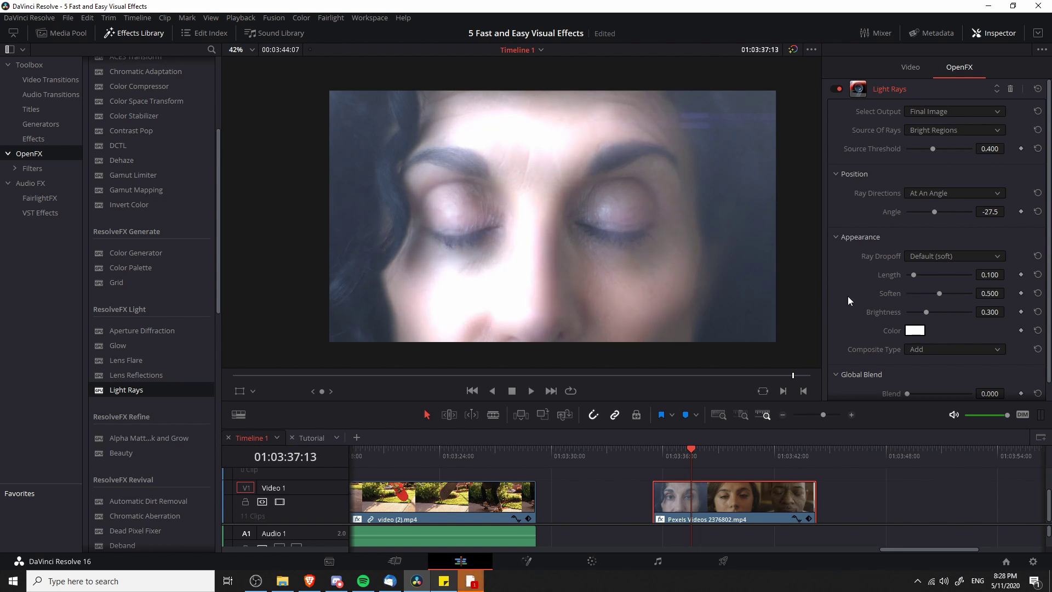
{"action": "left_click", "coordinate": [924, 257]}
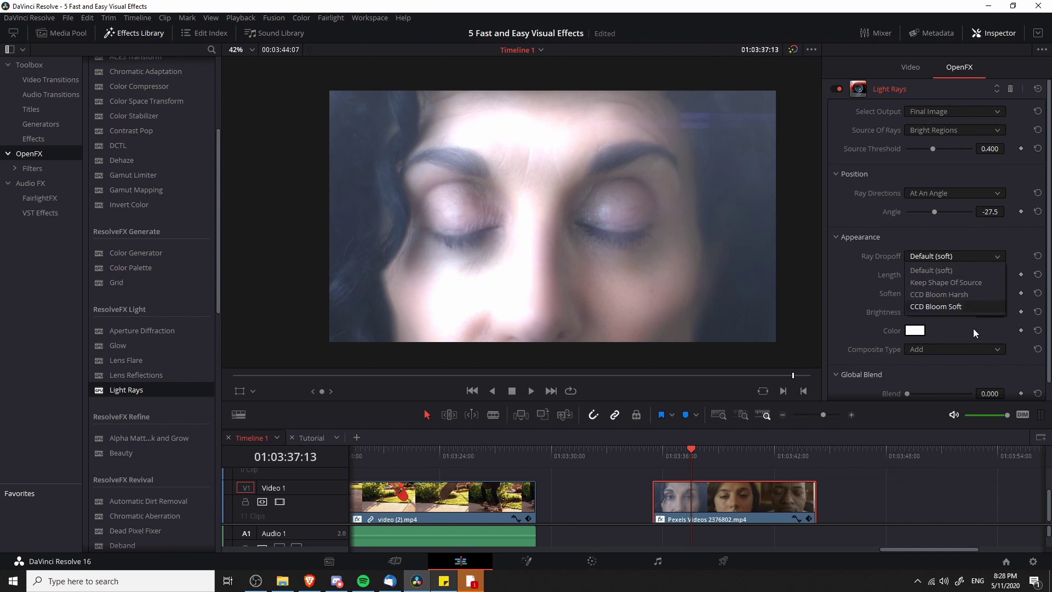
{"action": "left_click", "coordinate": [977, 306]}
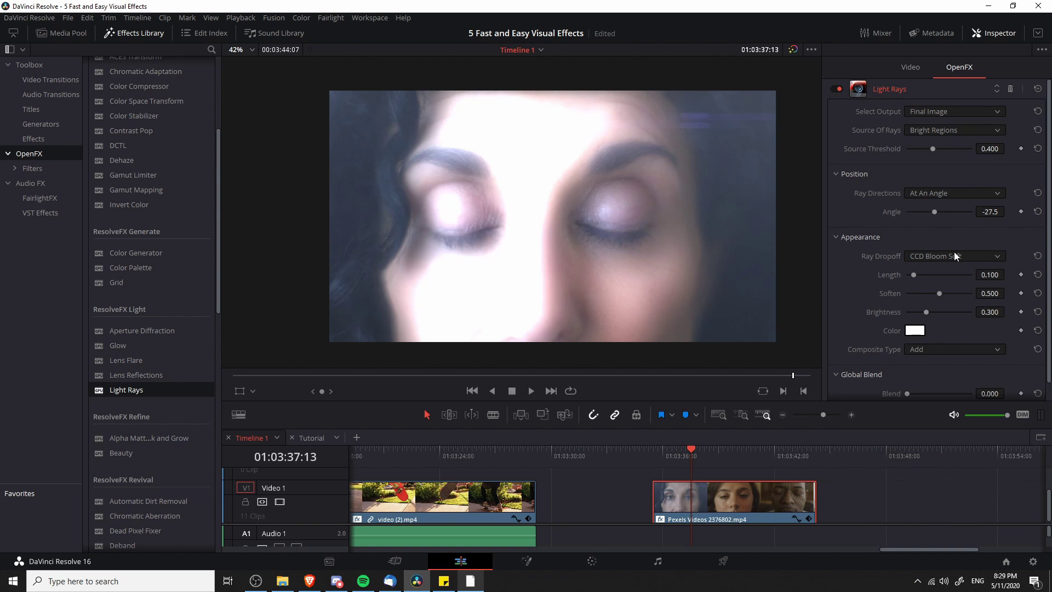
Lower the Light Rays Brightness to 0.110 and preview the clip from its start.
{"action": "key", "text": "Up"}
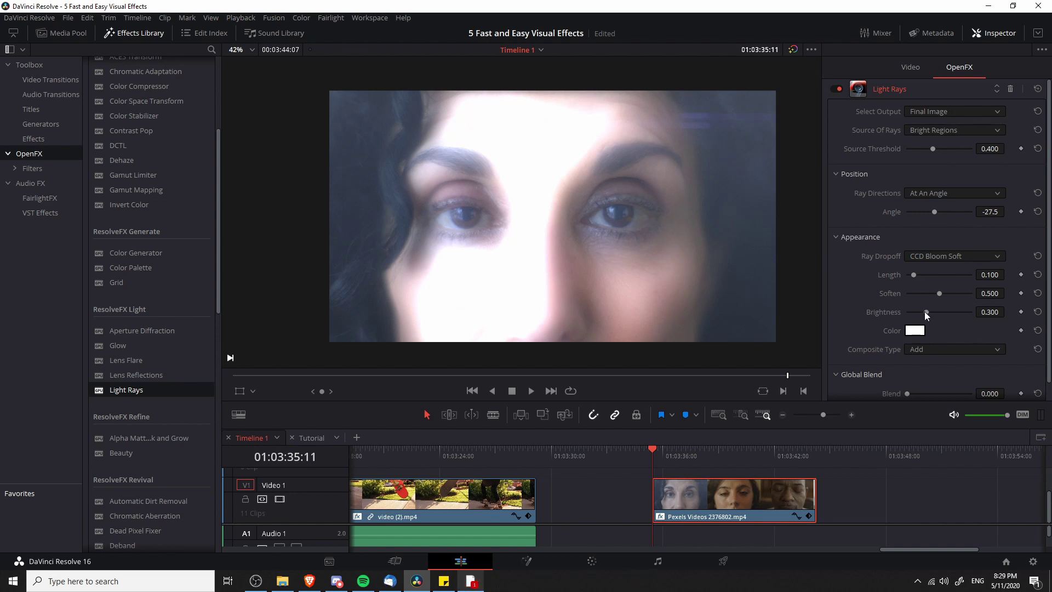
{"action": "left_click_drag", "start_coordinate": [925, 311], "coordinate": [914, 313]}
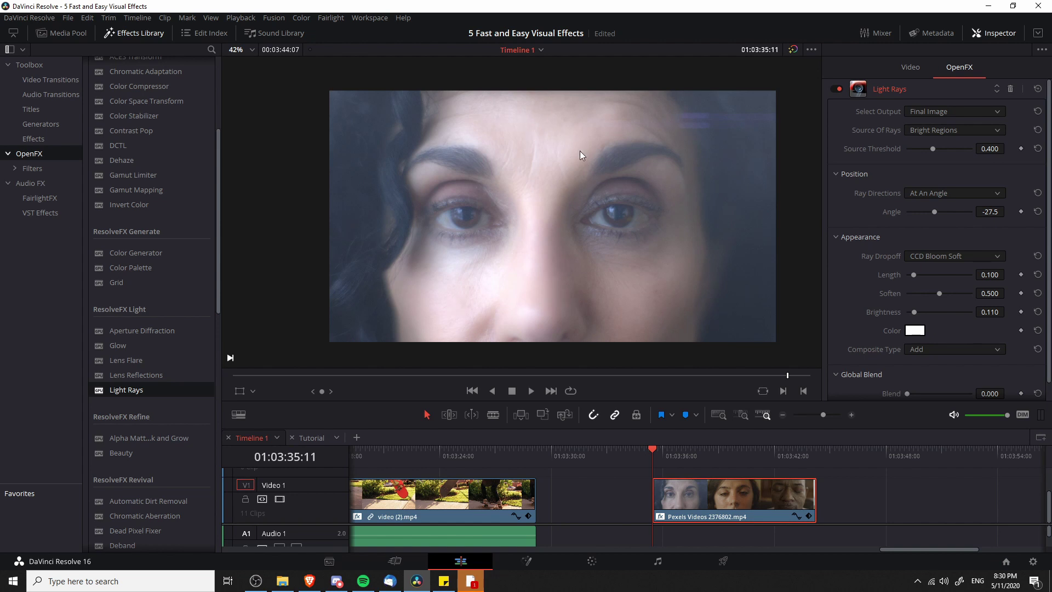
{"action": "key", "text": "space"}
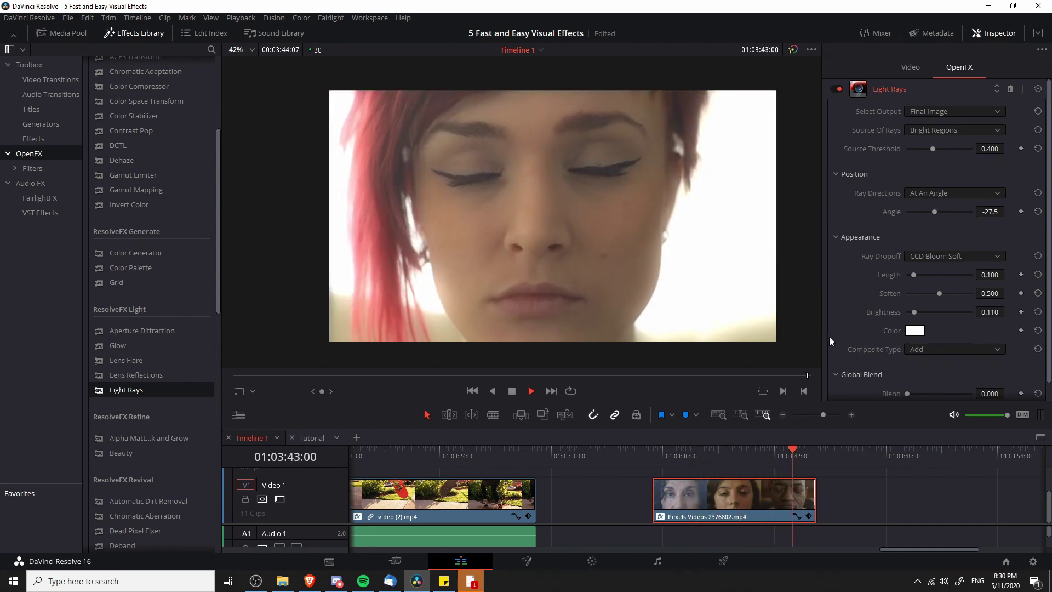
{"action": "key", "text": "space"}
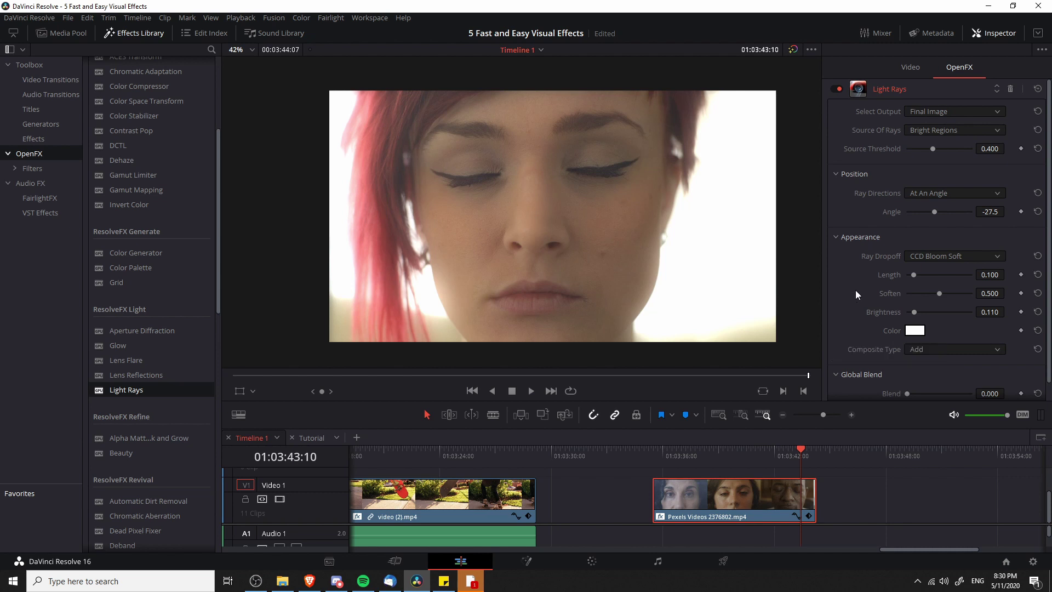
Replay the clip with Light Rays toggled off, then on, to compare.
{"action": "left_click", "coordinate": [837, 89]}
{"action": "key", "text": "space"}
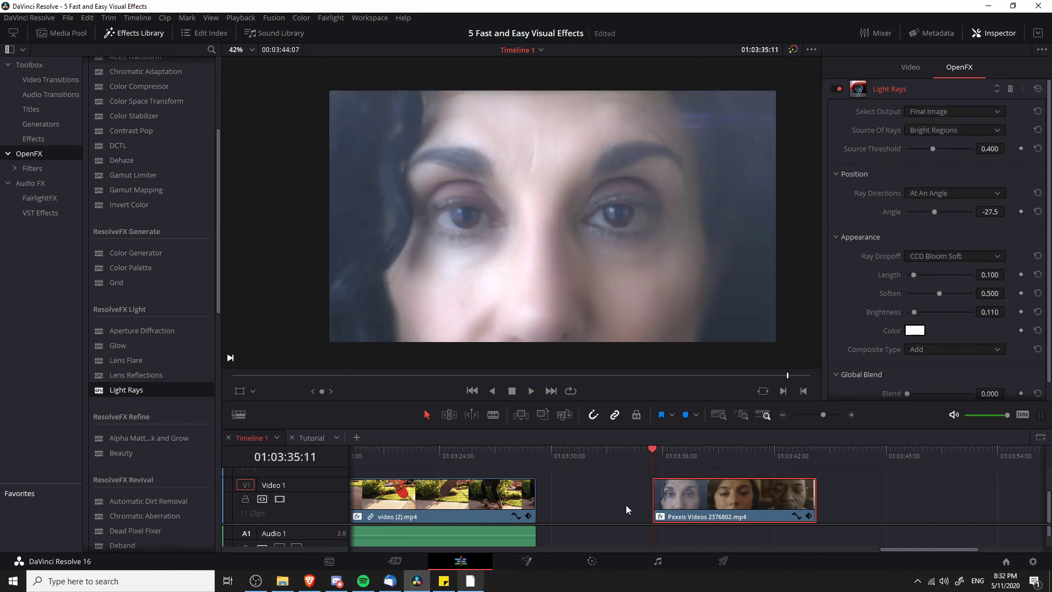
{"action": "key", "text": "space"}
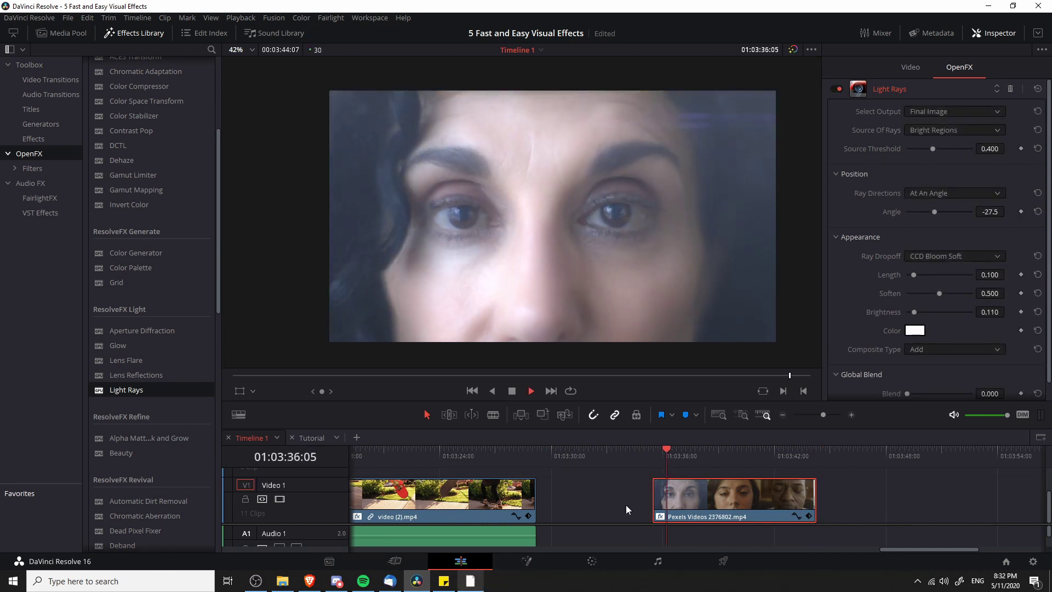